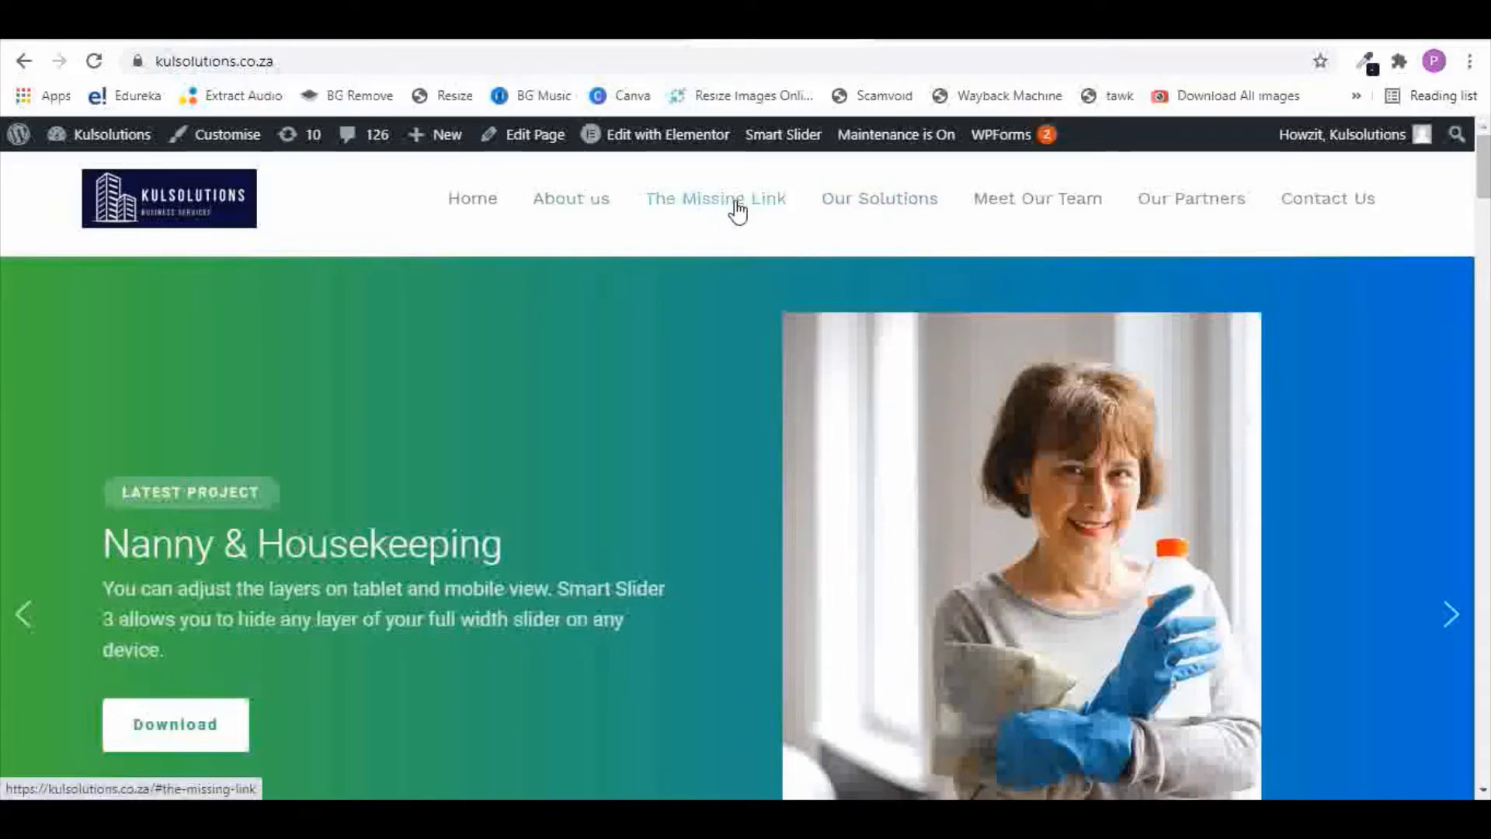
# - Check the Our Solutions and Meet Our Team menu links on the finished site, returning to the page's start after each
pyautogui.click(891, 207)
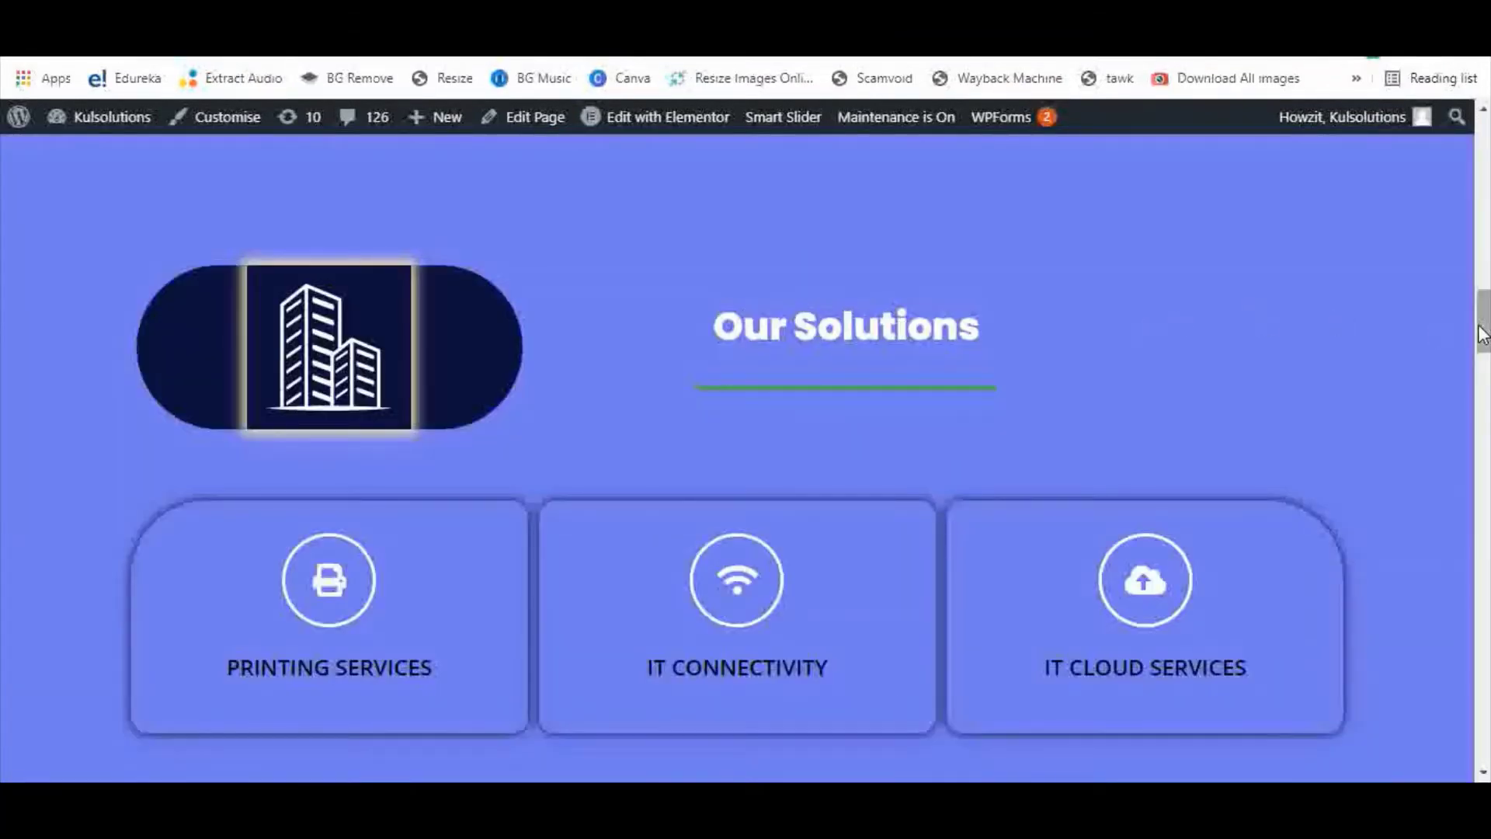
pyautogui.moveTo(1483, 334); pyautogui.dragTo(1483, 148)
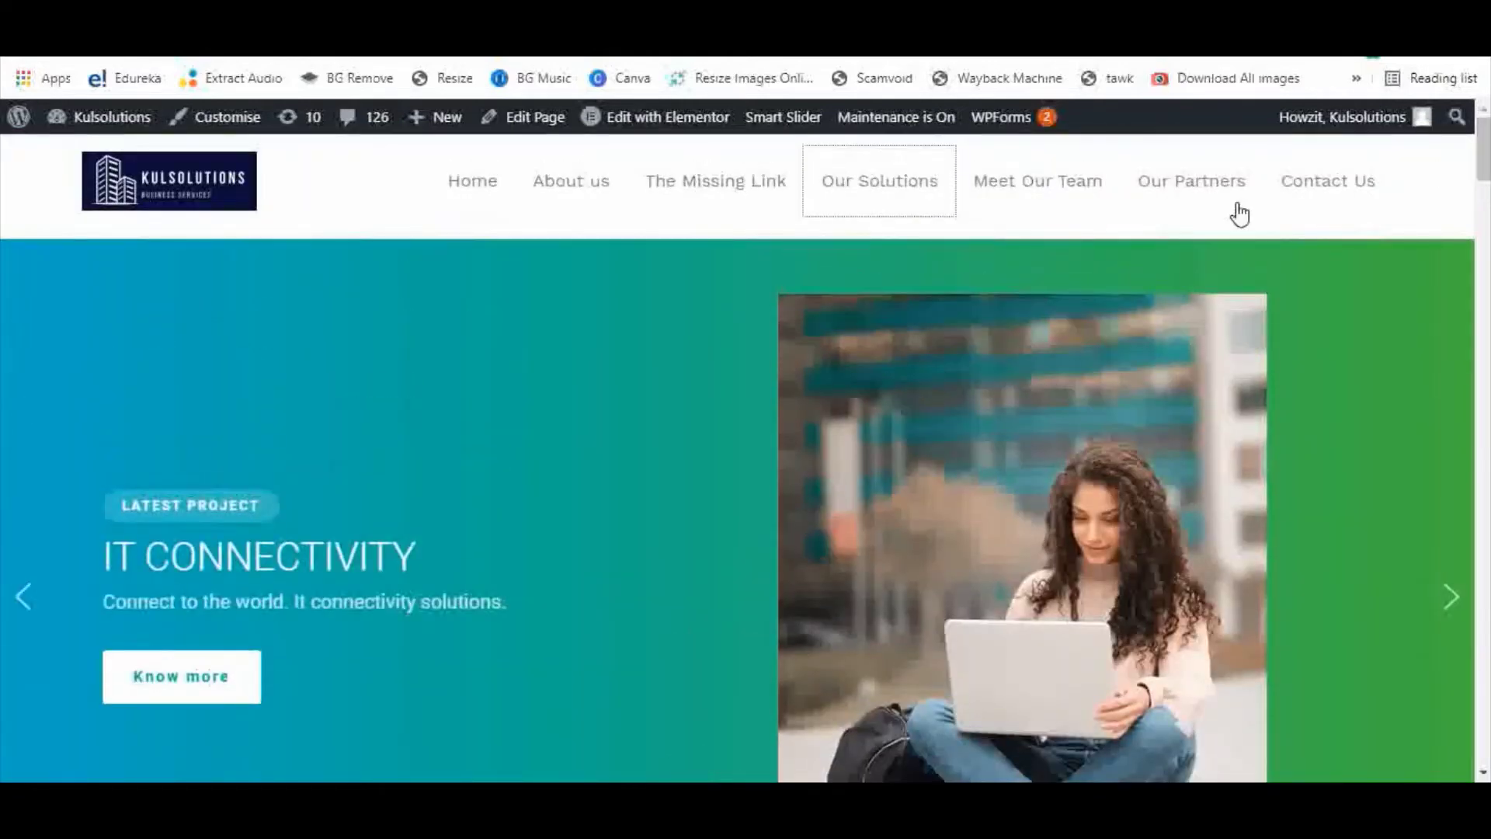
pyautogui.click(1028, 186)
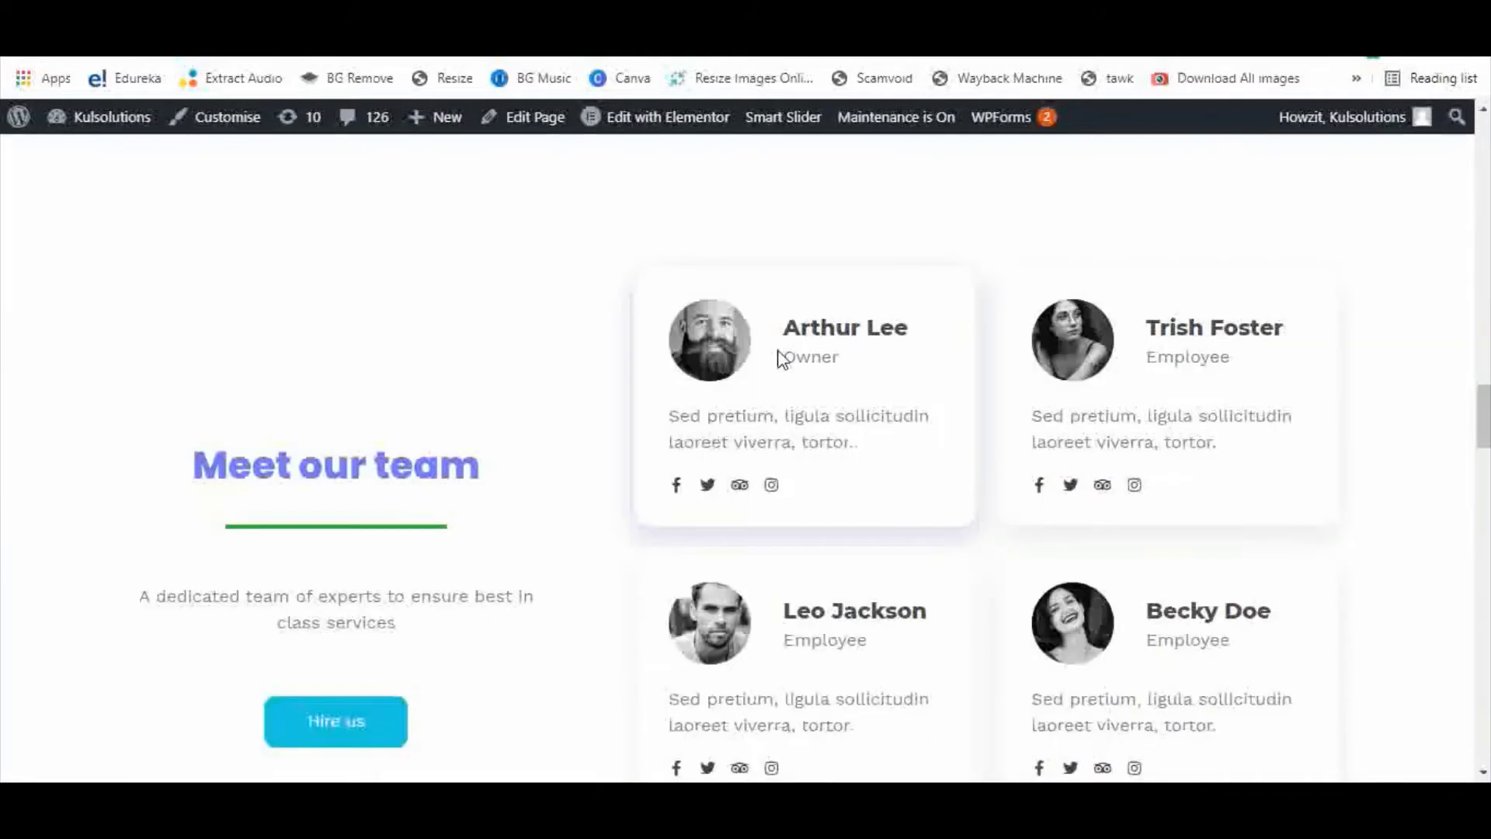
pyautogui.moveTo(1480, 415); pyautogui.dragTo(1483, 148)
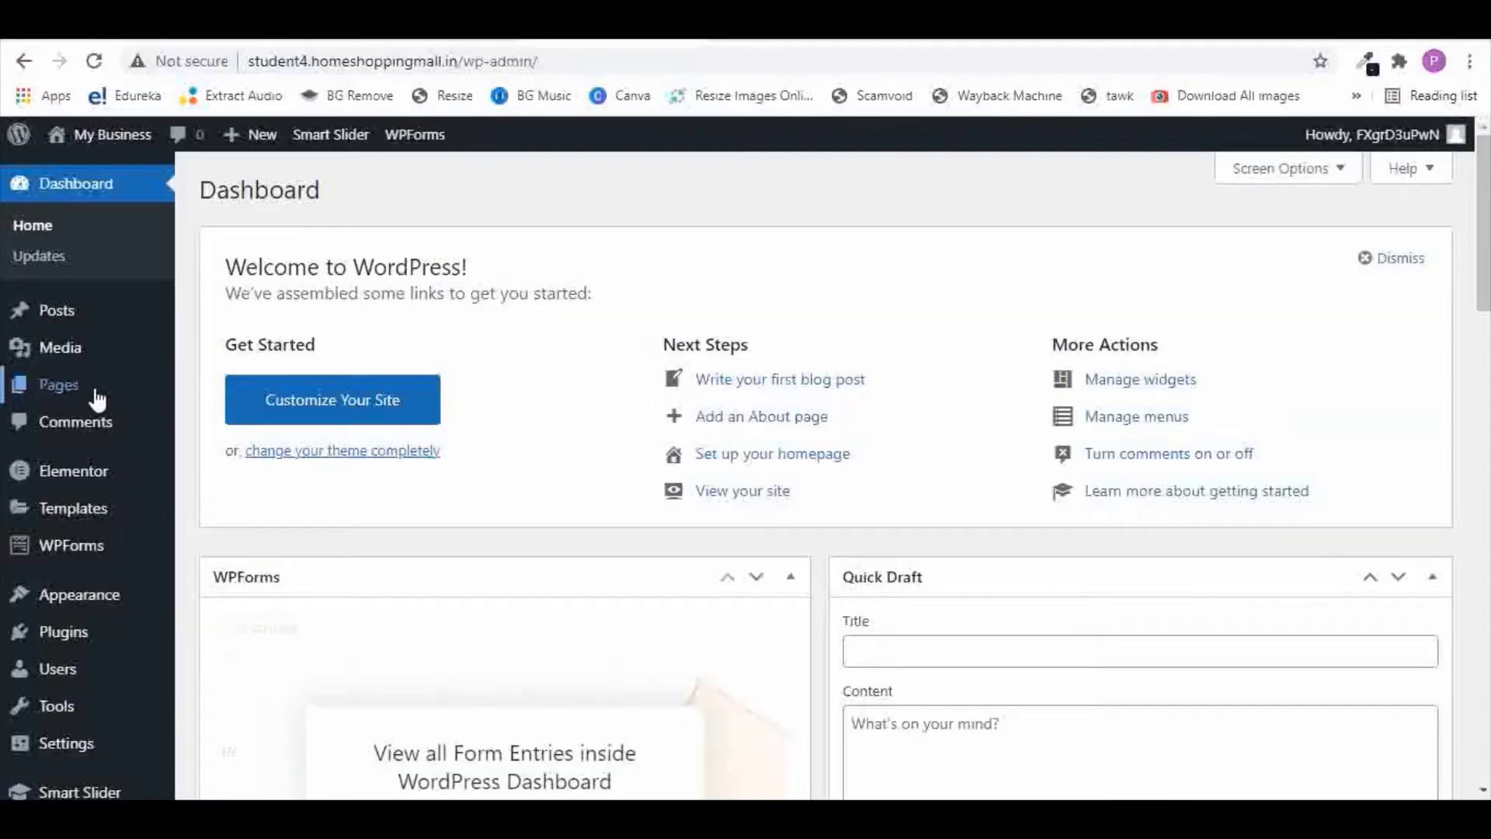
# - Open the Home page from the WordPress page list for editing in Elementor
pyautogui.moveTo(77, 393)
pyautogui.click(223, 391)
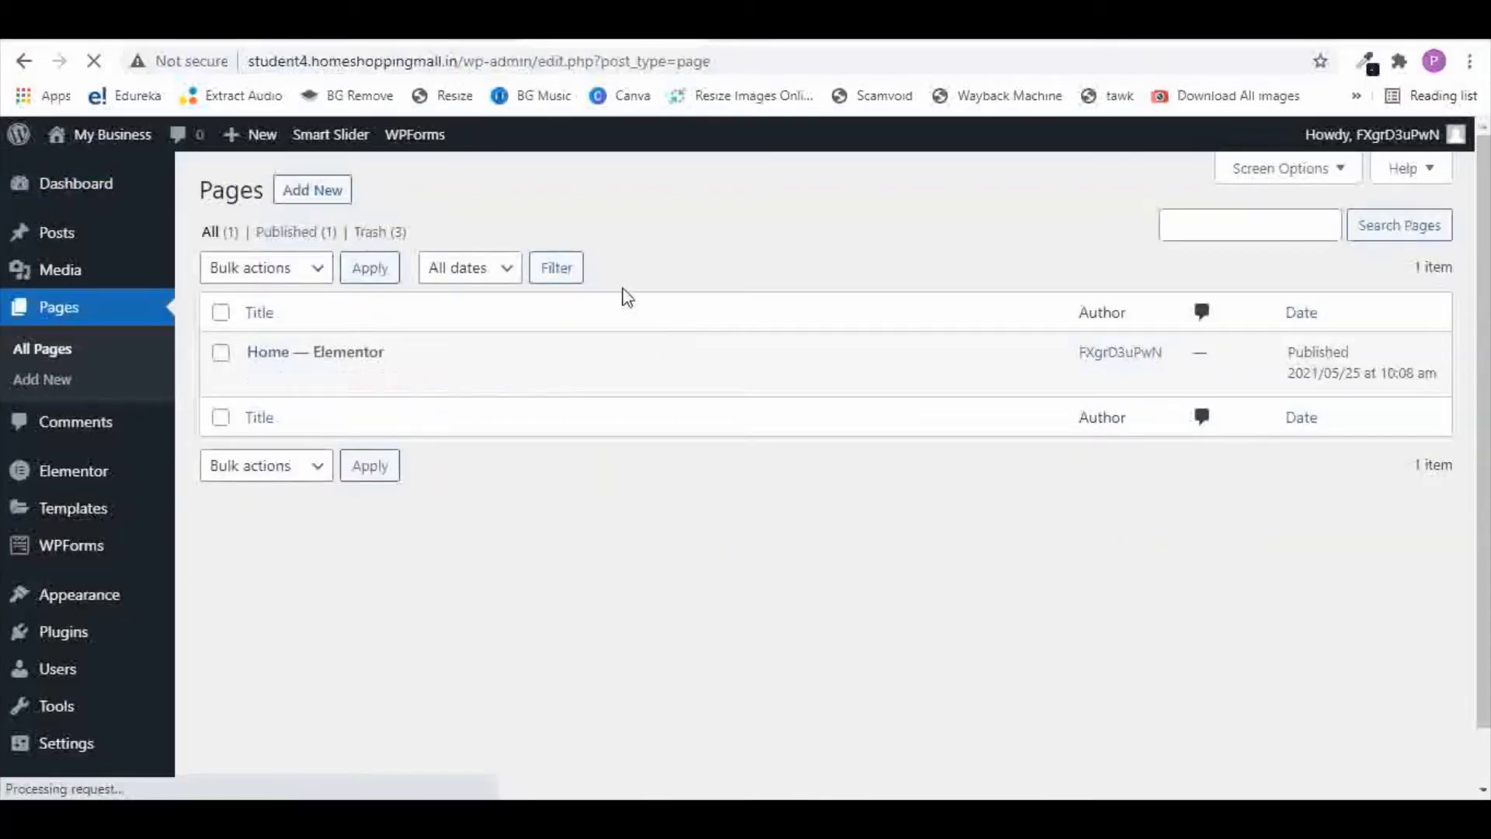
pyautogui.click(537, 380)
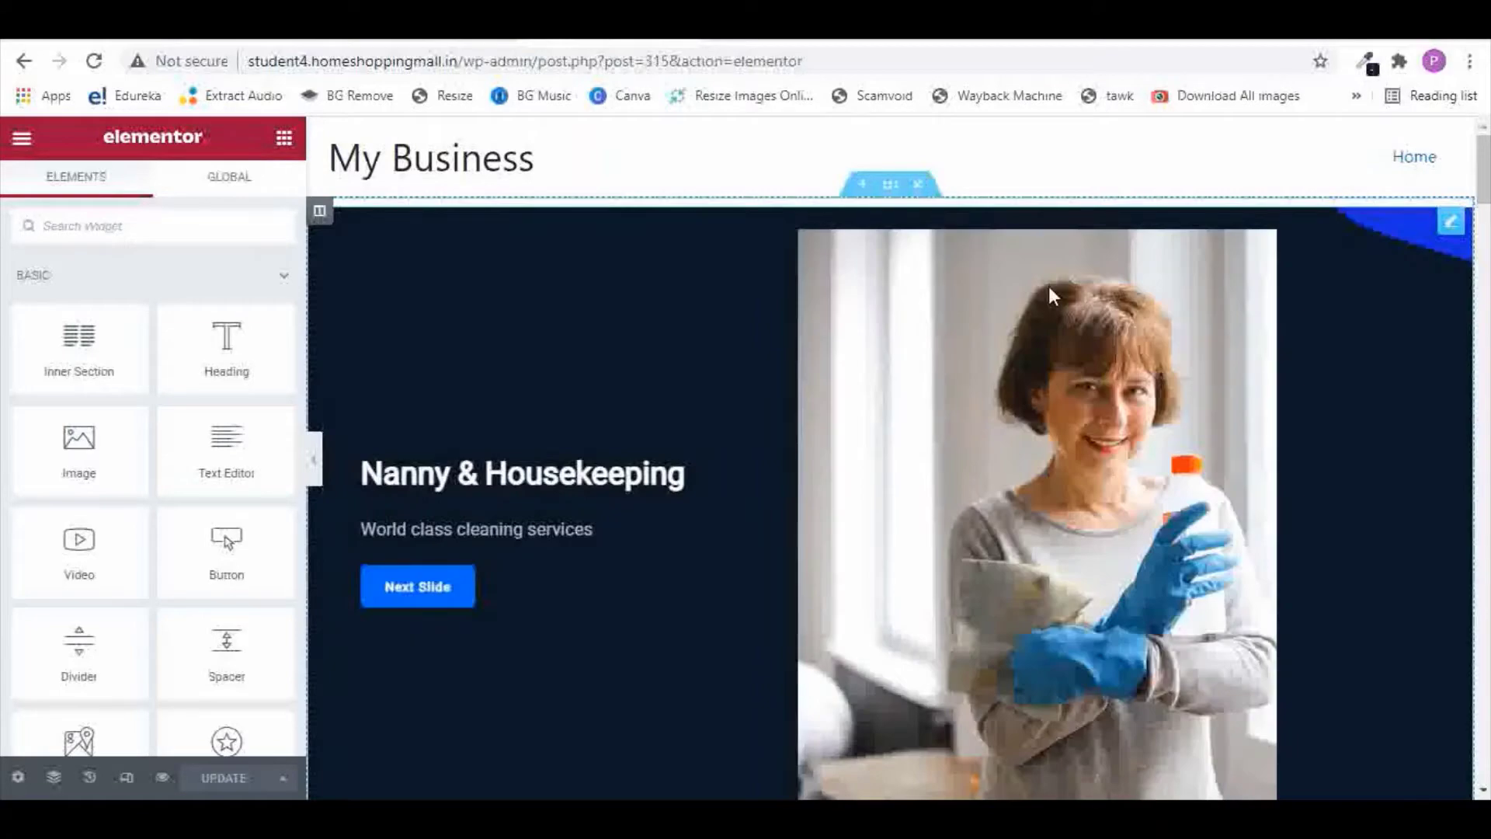
# - Enter "the missing link" as the CSS ID of The Missing Link section
pyautogui.scroll(-7, 1048, 288)
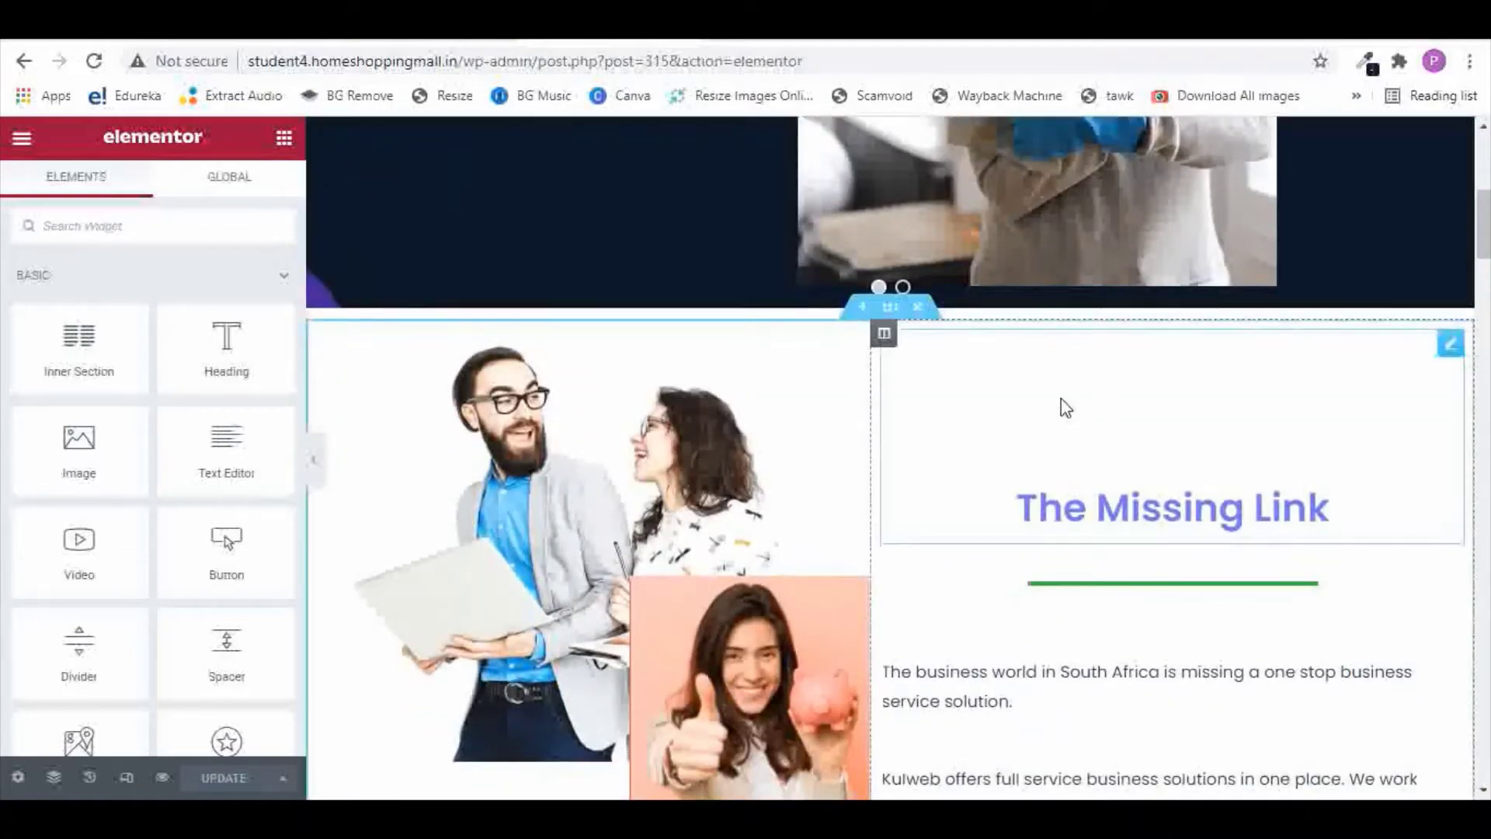
pyautogui.scroll(-2, 1064, 403)
pyautogui.scroll(1, 1064, 402)
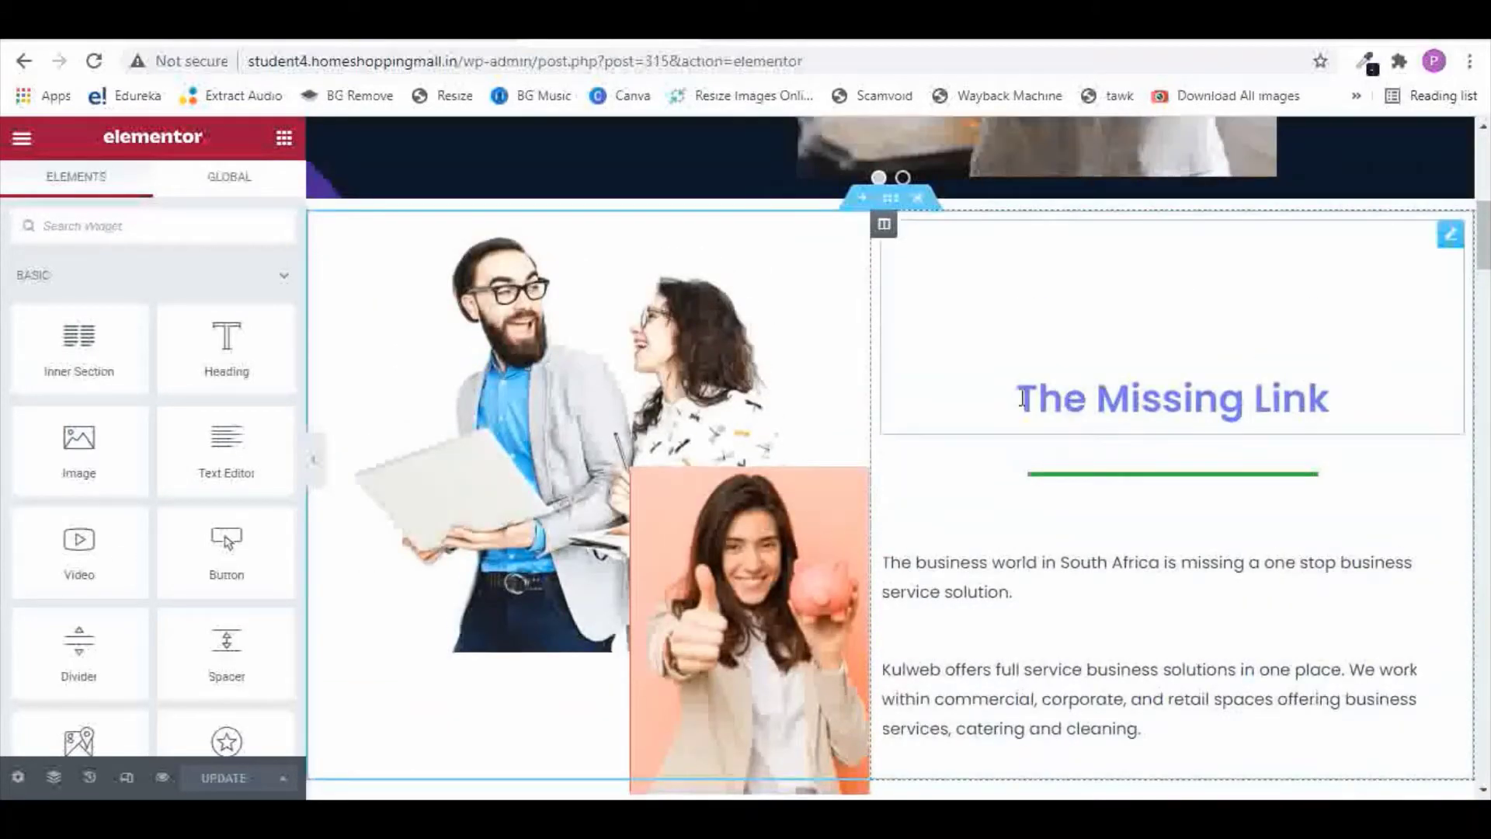
pyautogui.click(890, 203)
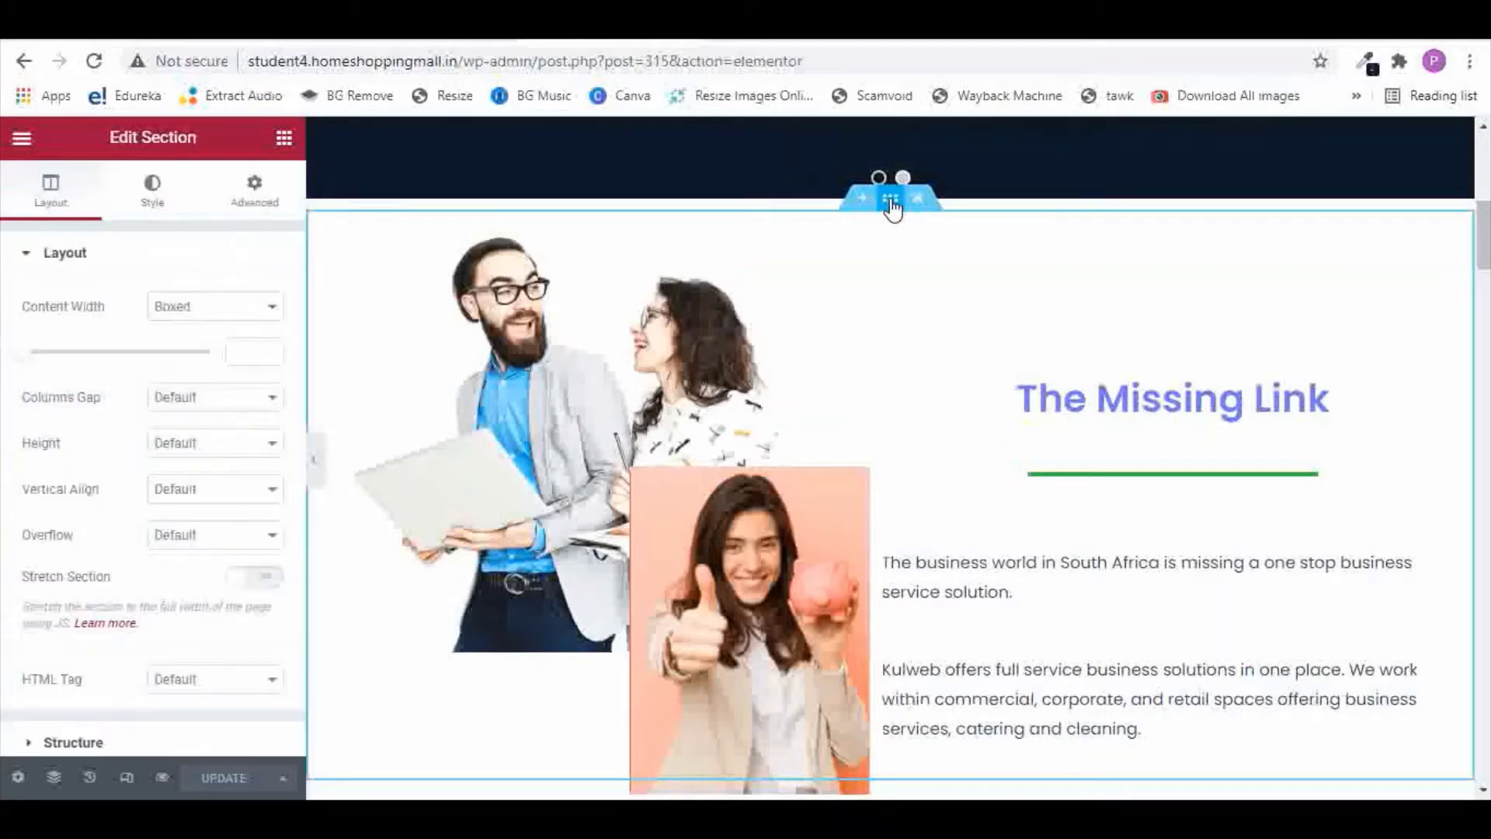
pyautogui.click(256, 202)
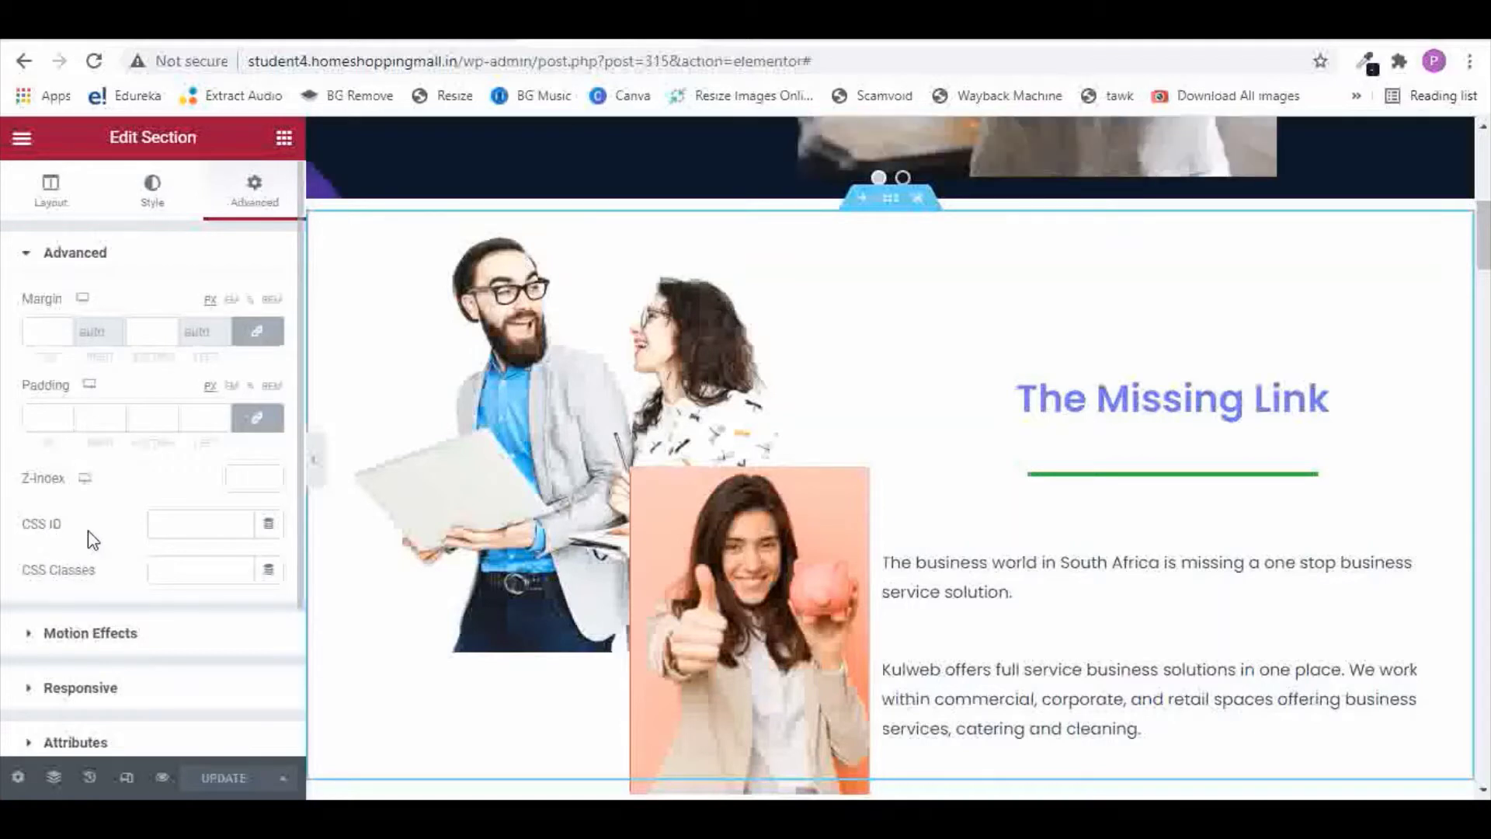
pyautogui.click(176, 522)
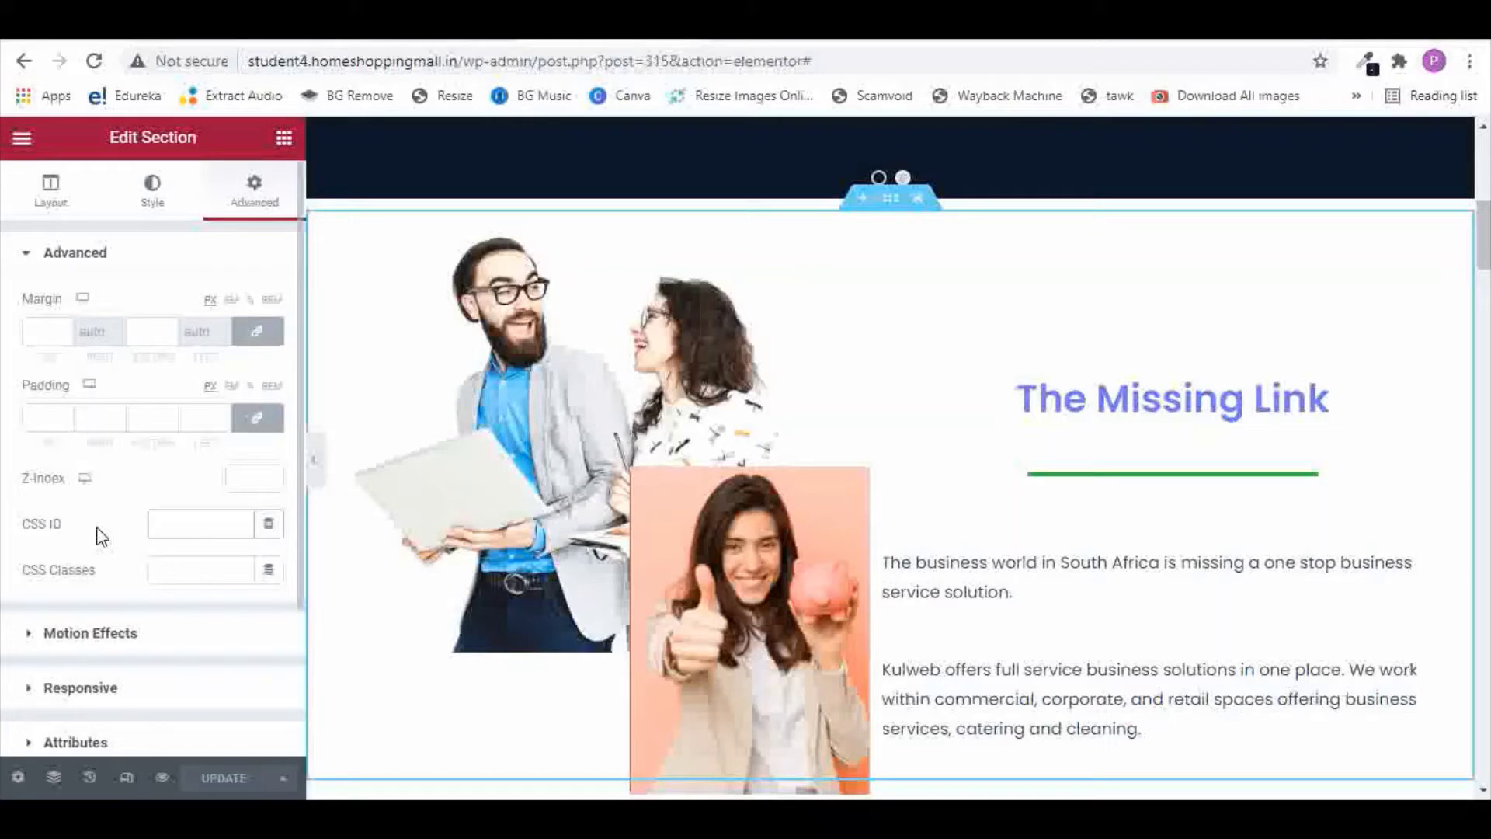
pyautogui.write('the')
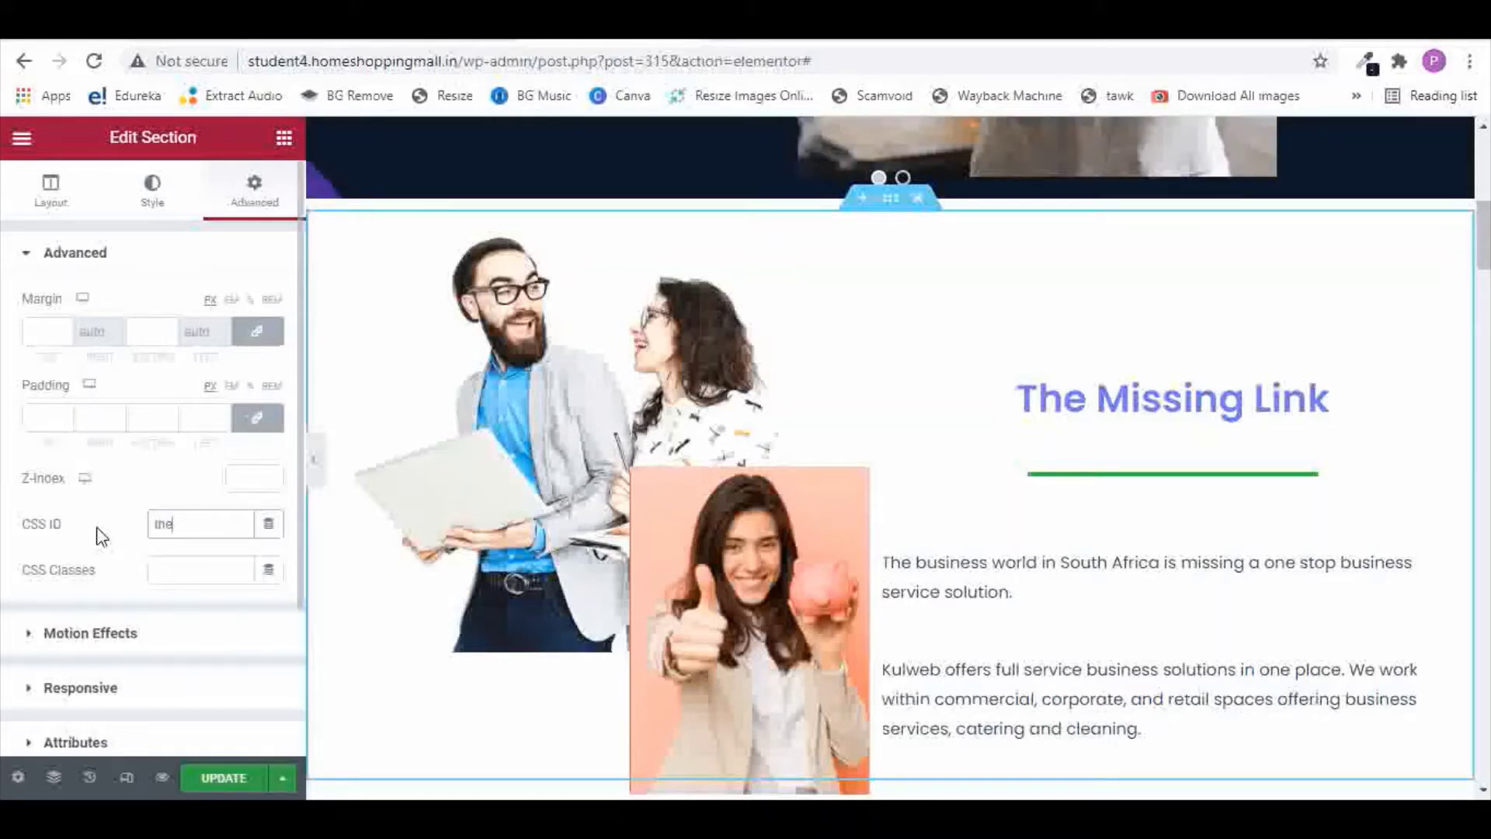
pyautogui.write(' missing link')
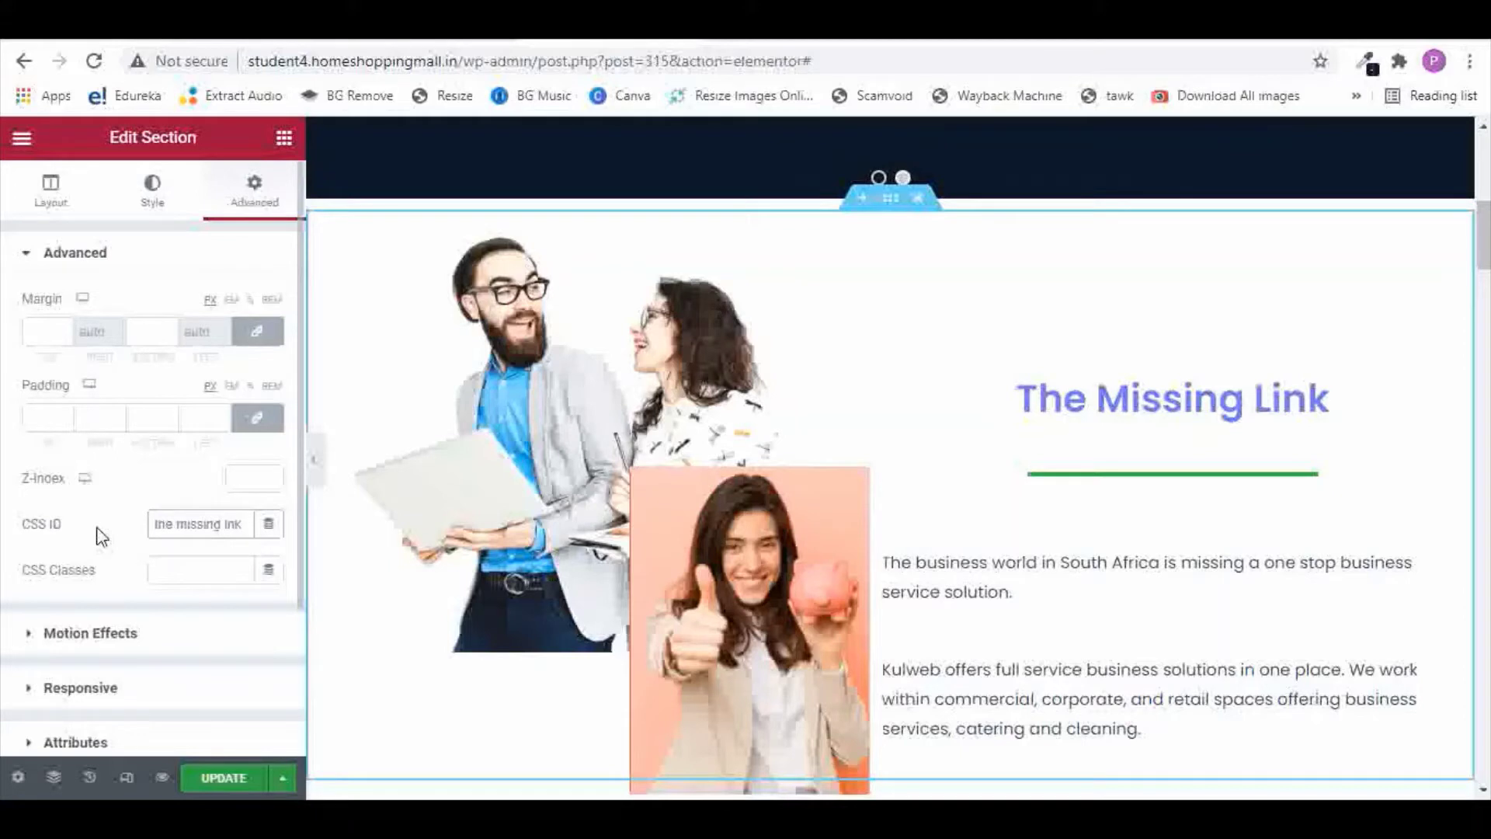
# - Replace the spaces in The Missing Link section's CSS ID with hyphens, giving "the-missing-link", and update the page
pyautogui.press('BackSpace')
pyautogui.press('BackSpace')
pyautogui.press('BackSpace')
pyautogui.press('BackSpace')
pyautogui.write('link')
pyautogui.press('Delete')
pyautogui.write('-')
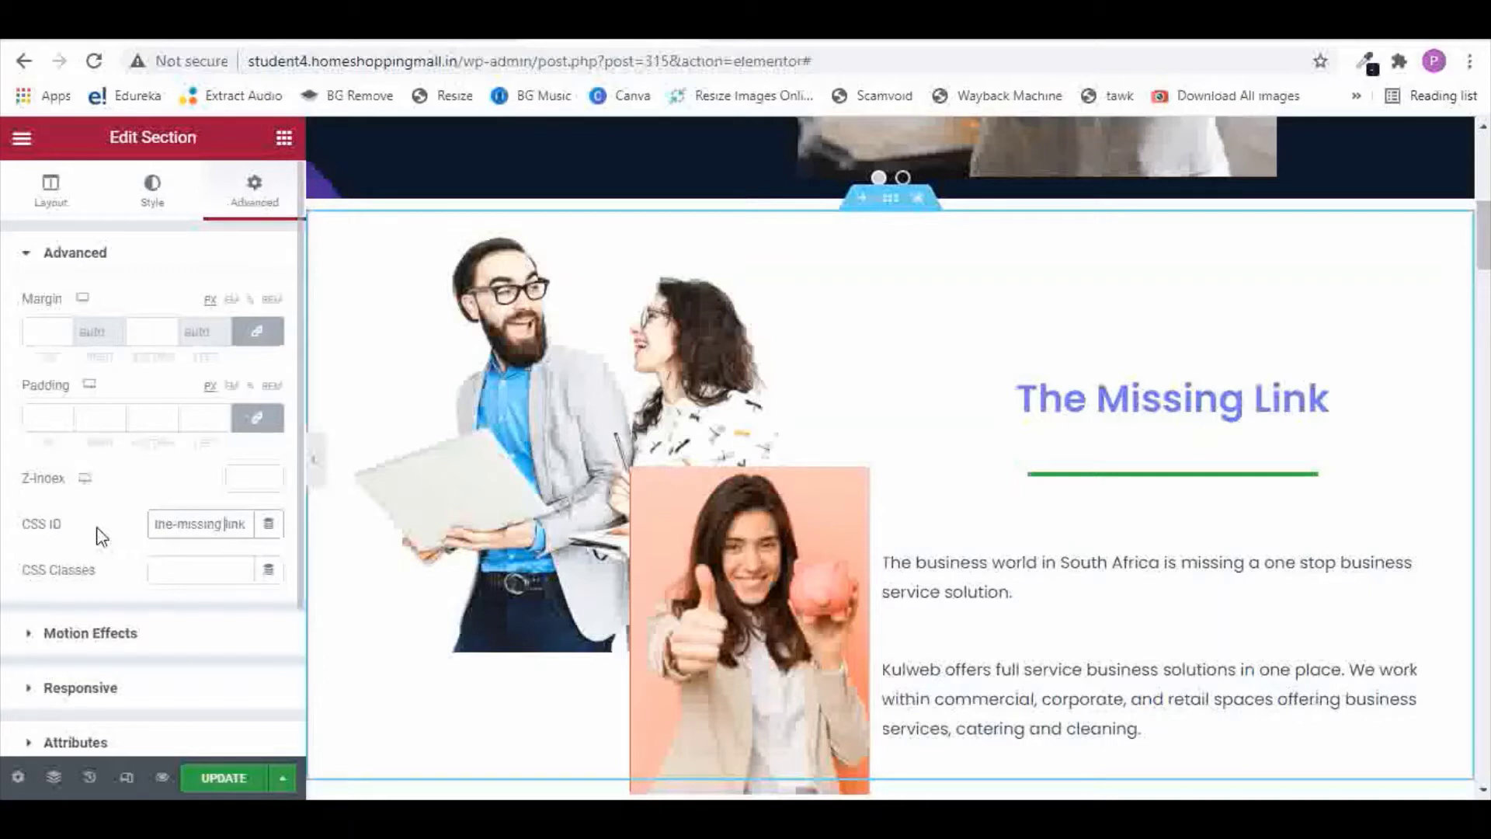
pyautogui.write('-')
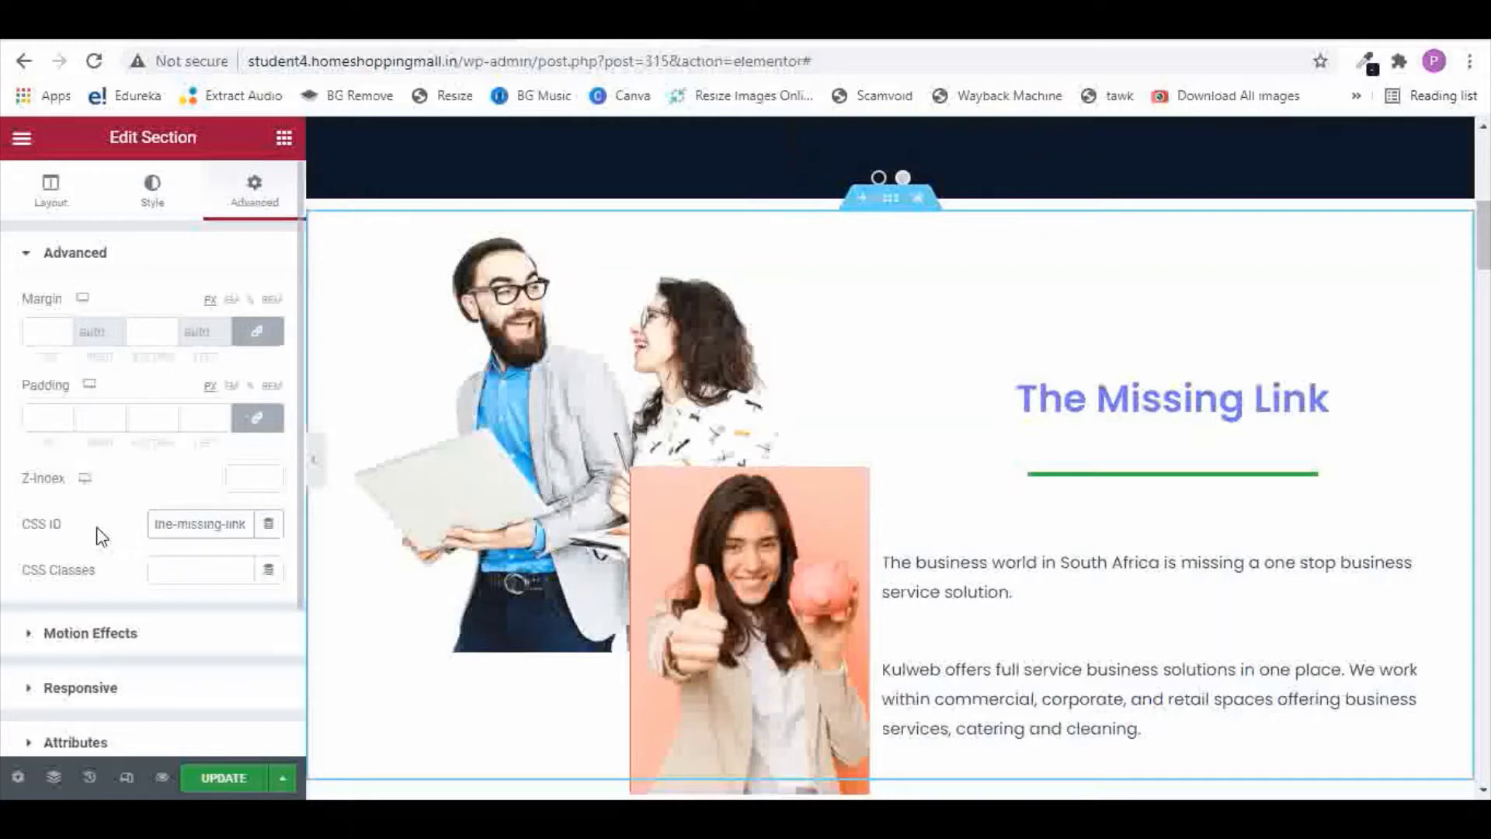
pyautogui.press('Left')
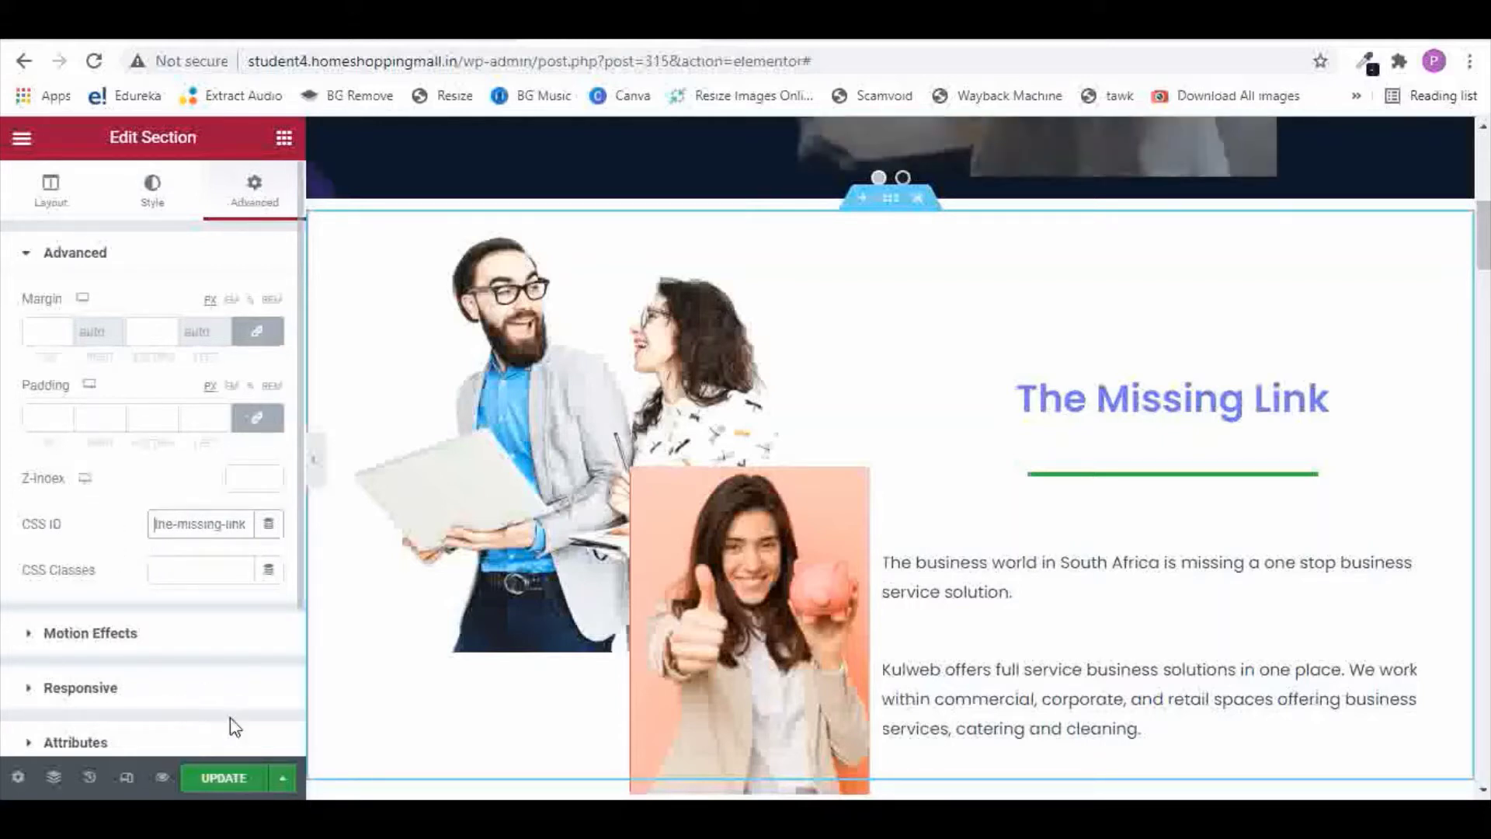
pyautogui.click(236, 782)
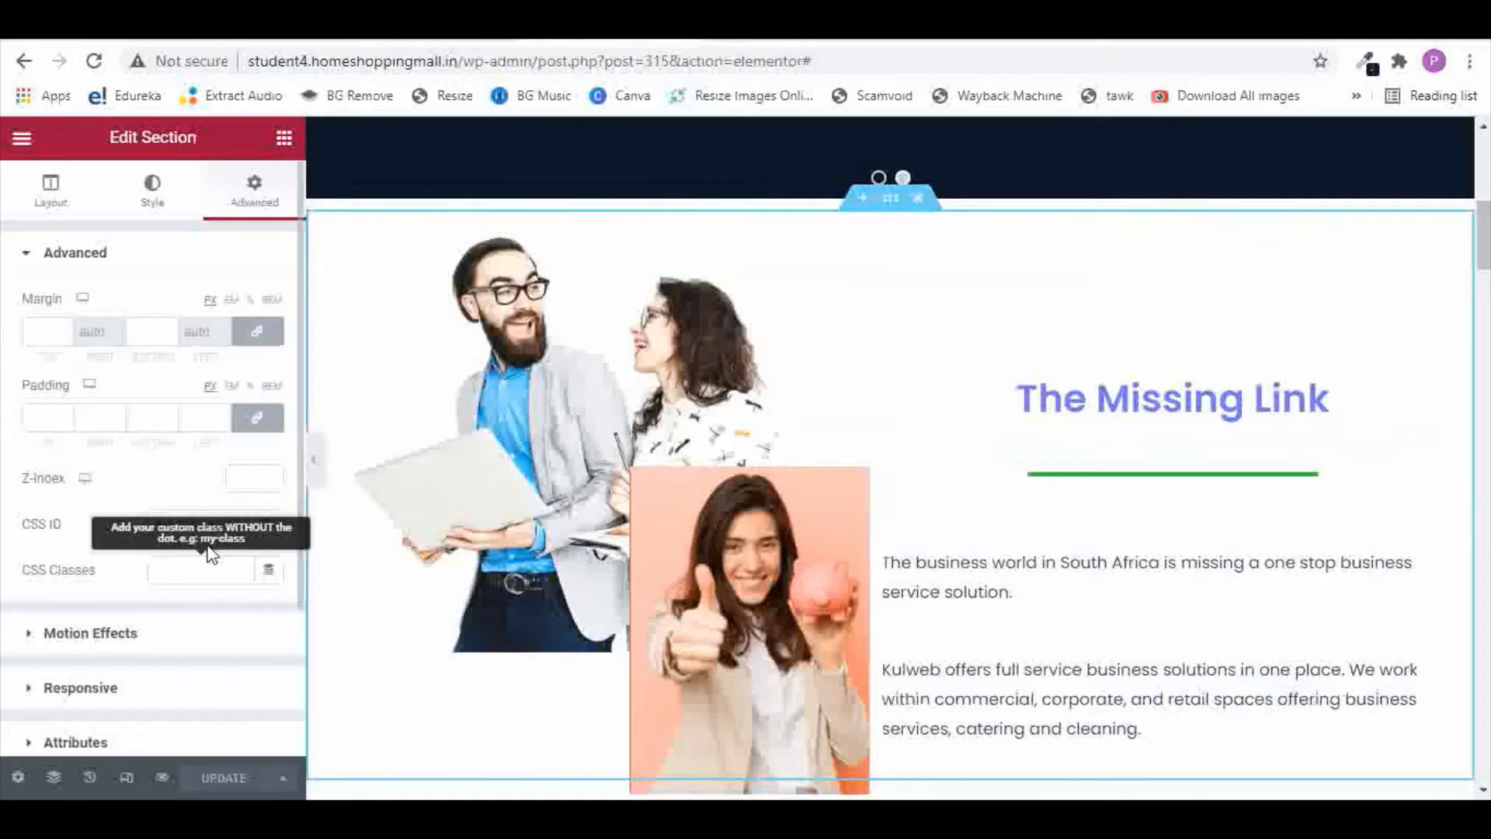
pyautogui.click(167, 524)
pyautogui.write('the-missing-link')
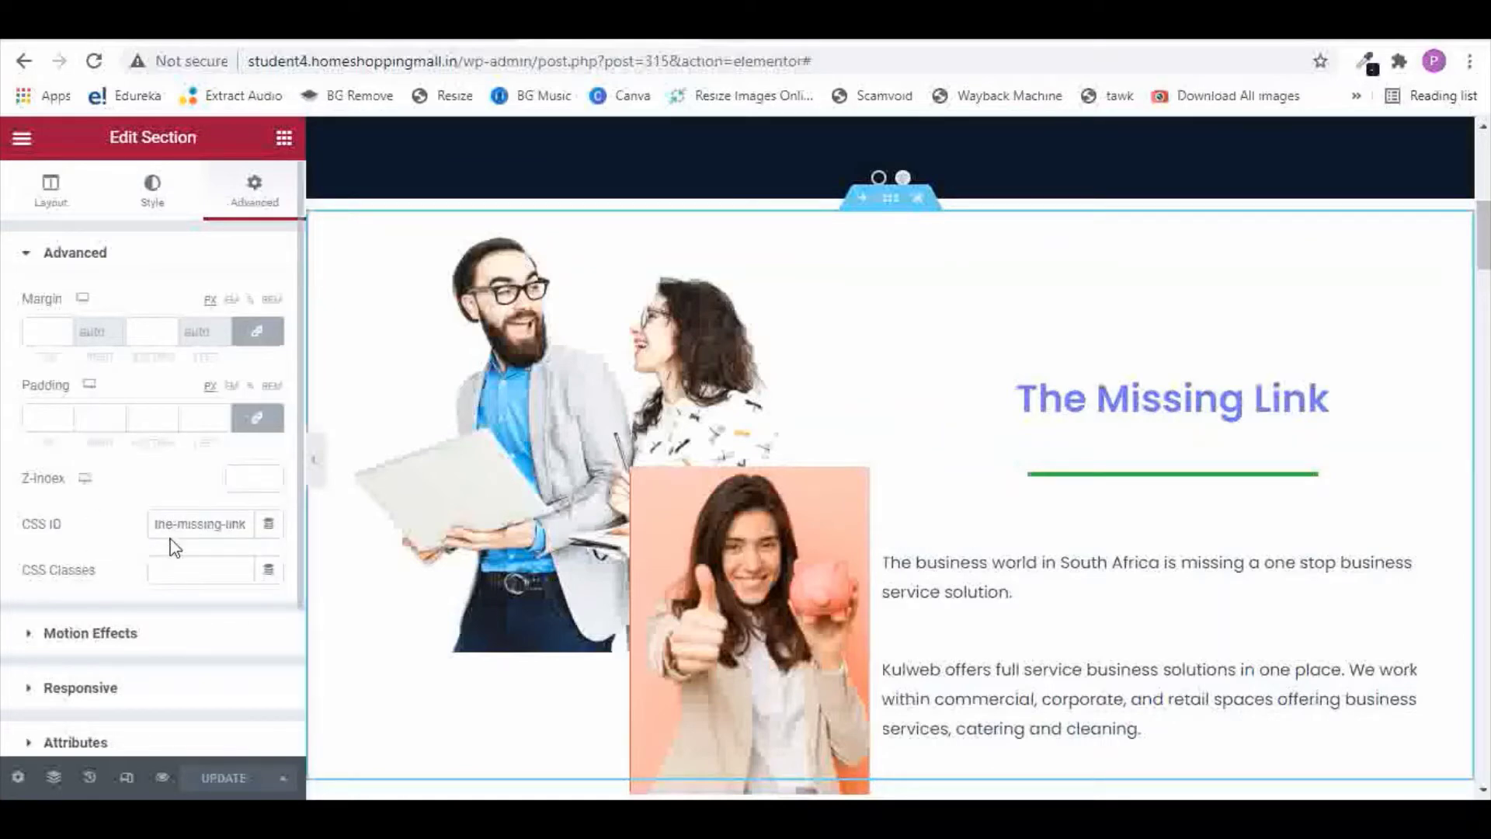
# - Set the CSS ID of the Our Solutions section to "our-solutions" and update the page
pyautogui.scroll(-7, 1038, 406)
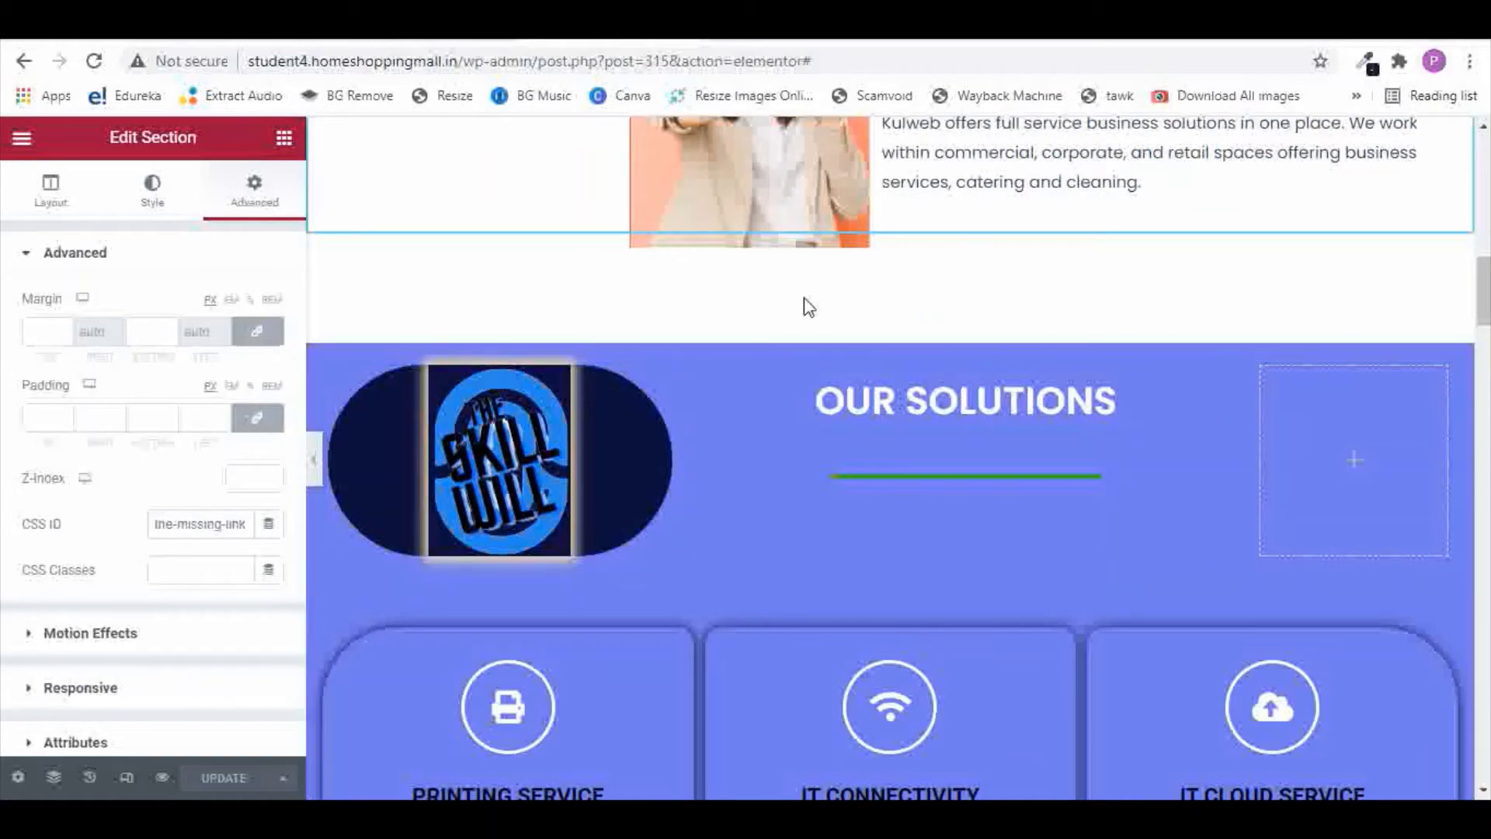
pyautogui.scroll(1, 786, 313)
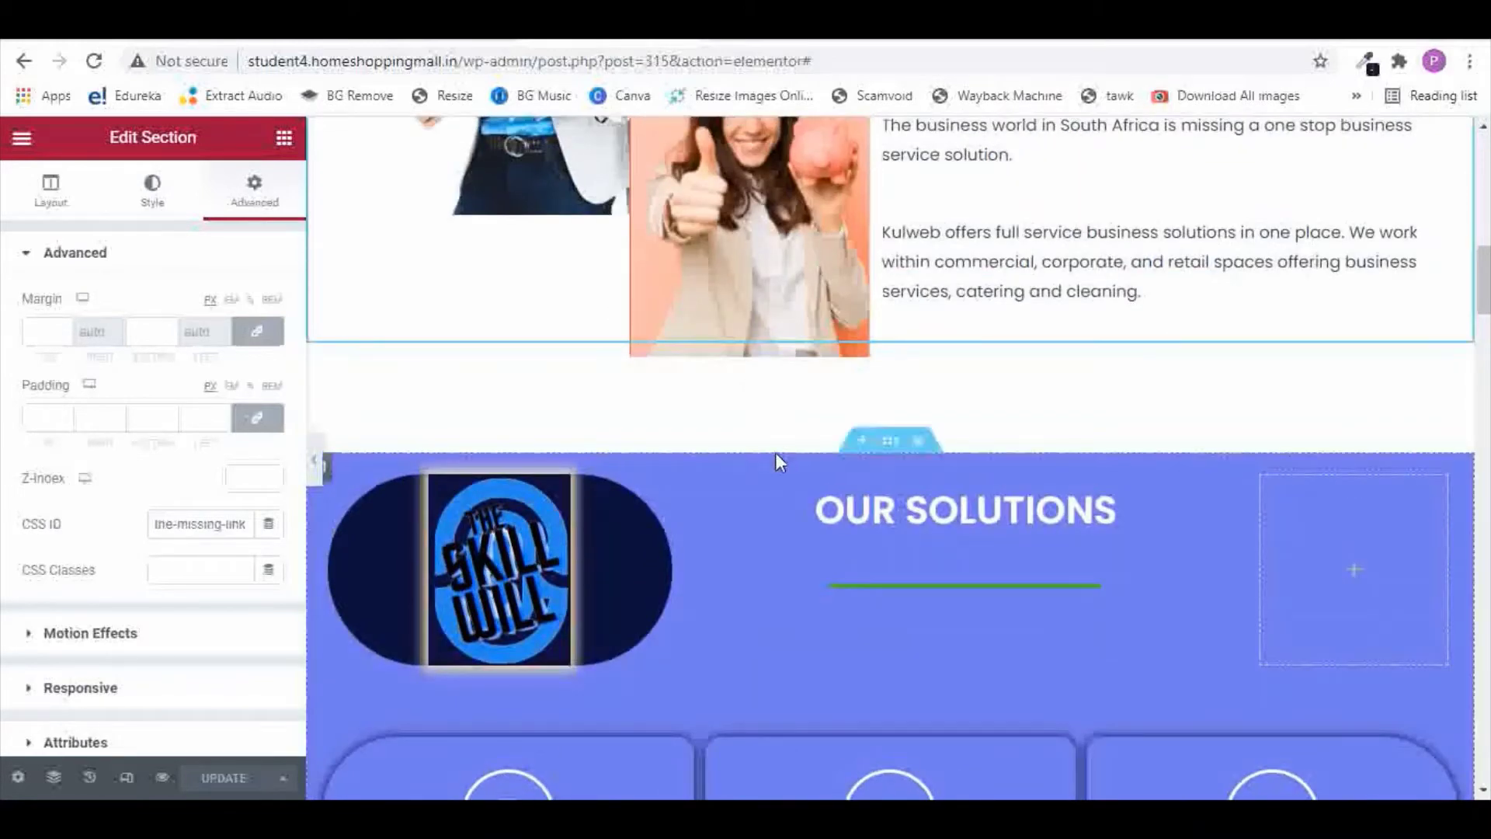
pyautogui.click(889, 441)
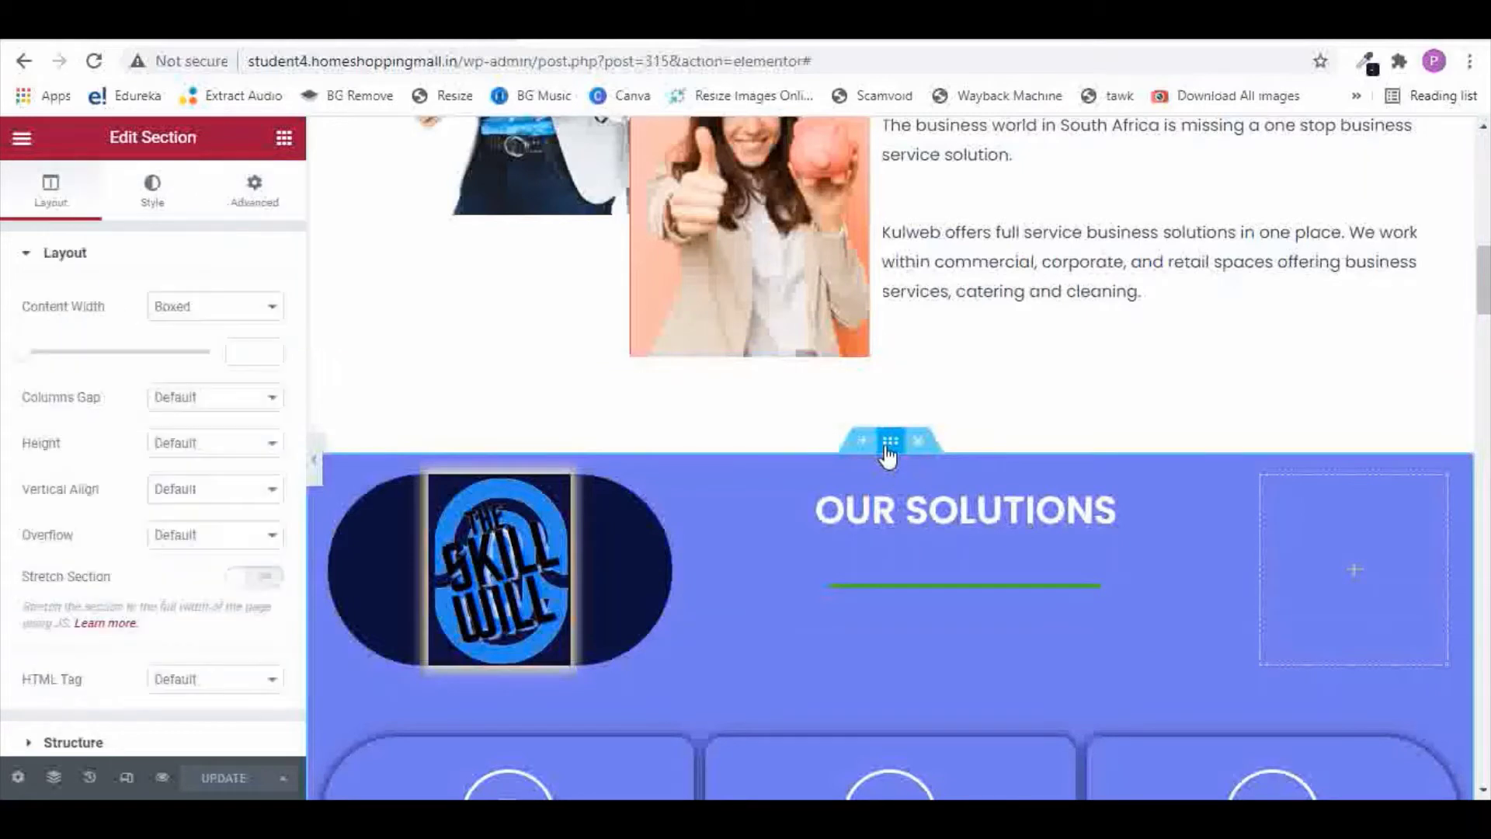
pyautogui.click(250, 204)
pyautogui.scroll(-2, 104, 515)
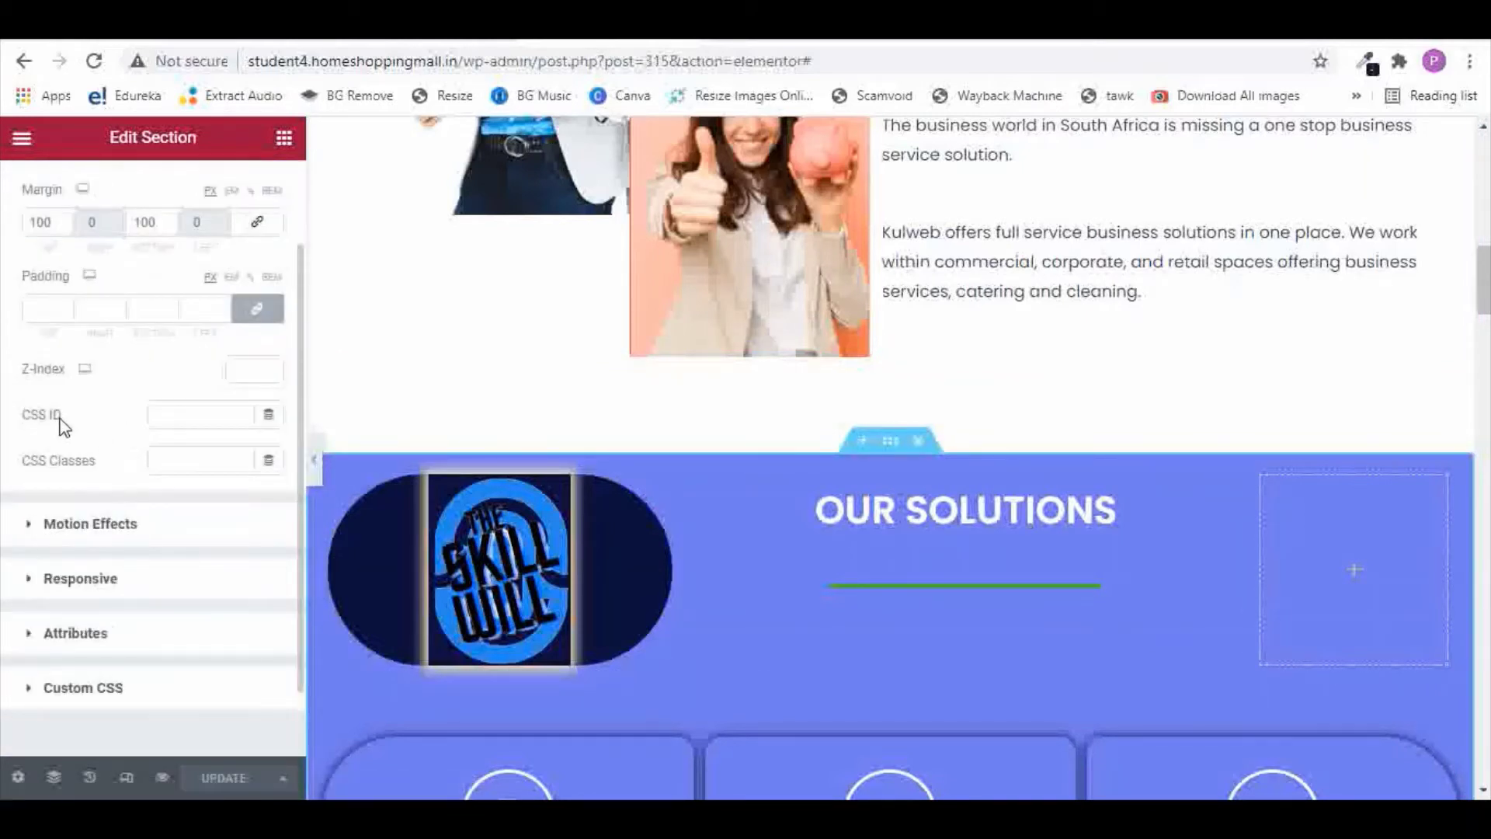
pyautogui.click(166, 416)
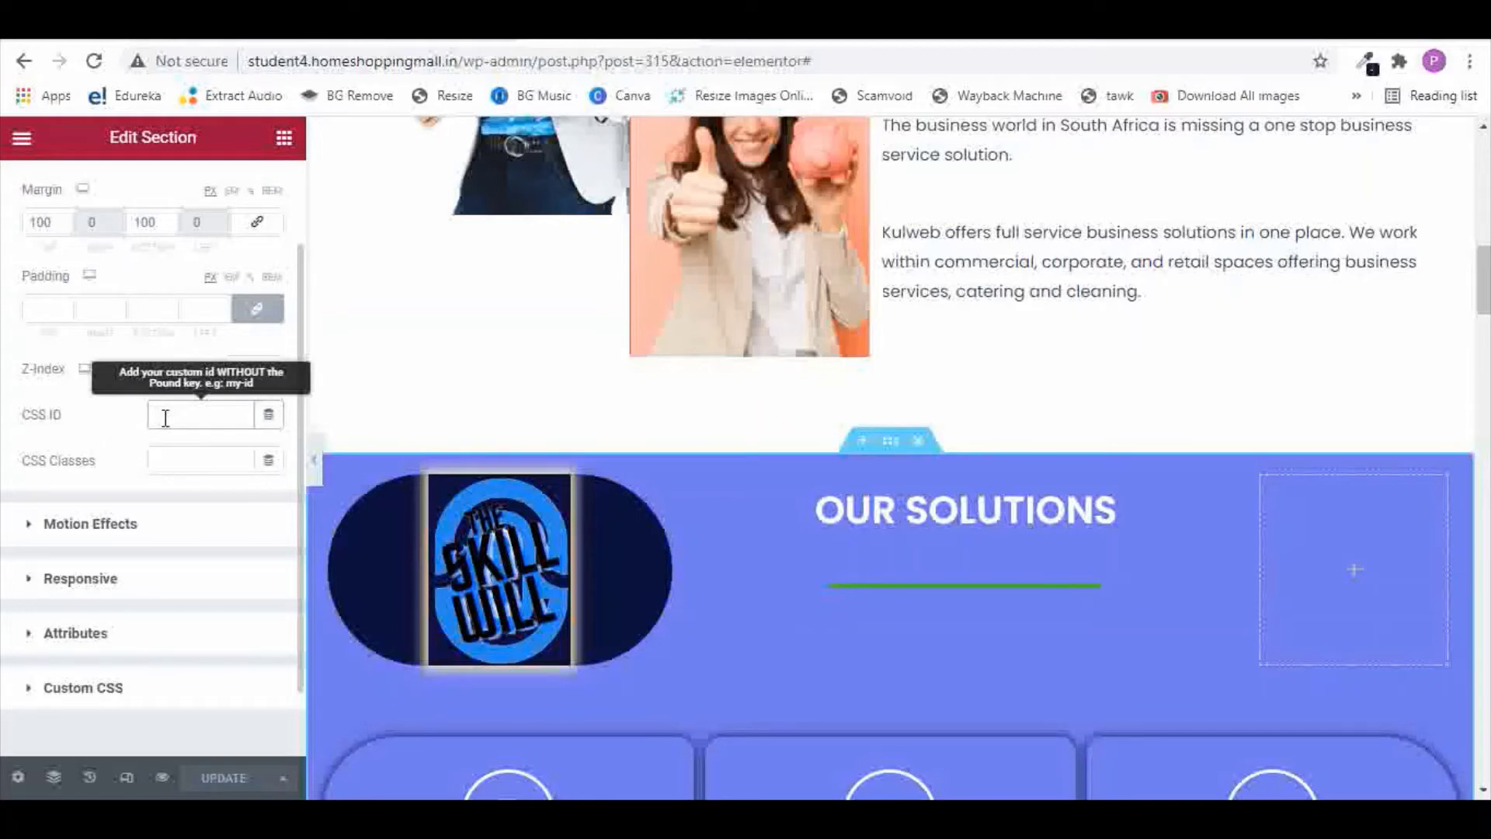
pyautogui.write('our')
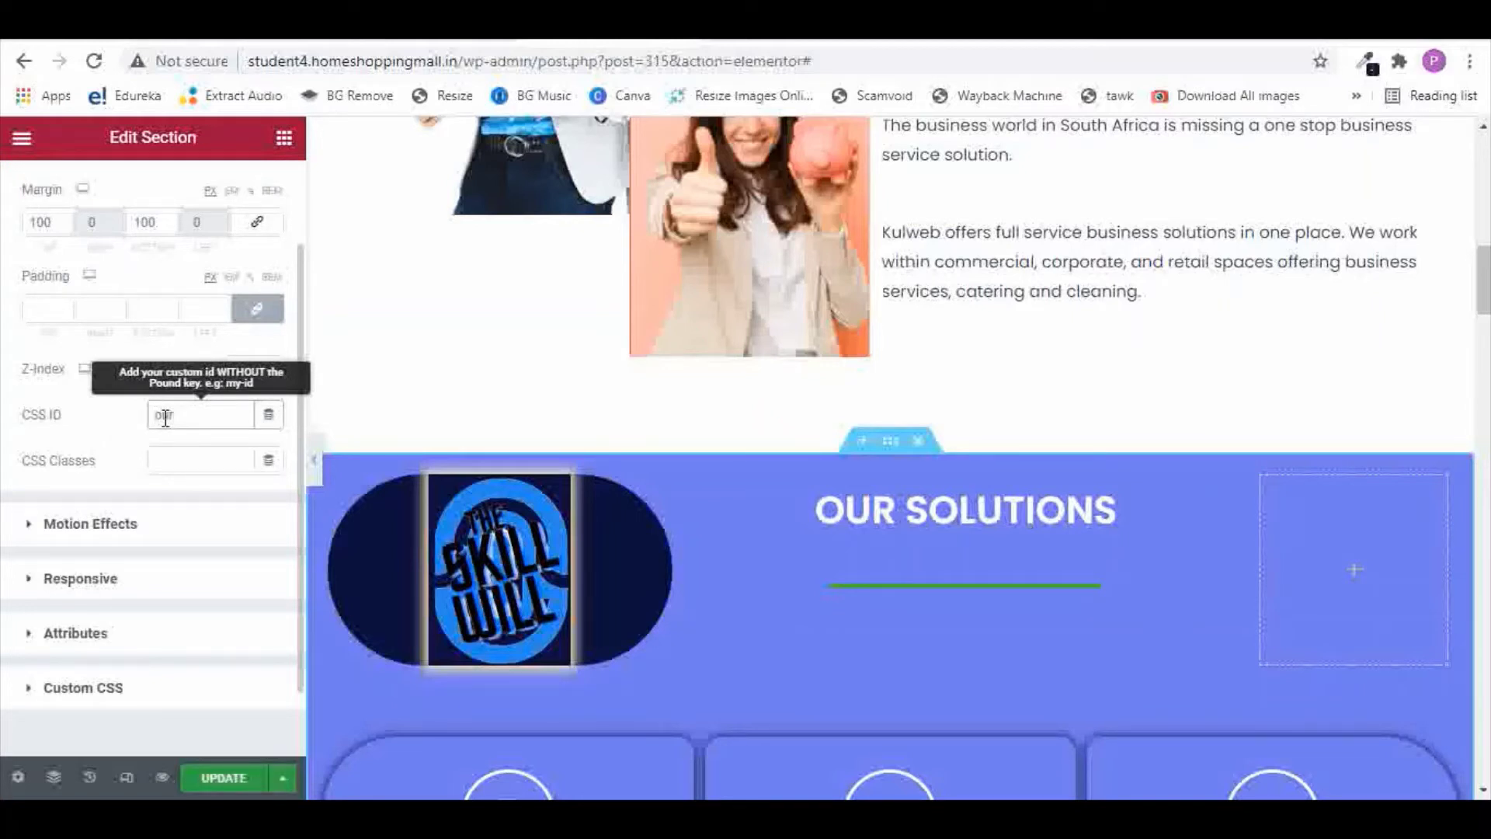
pyautogui.write('-solutions')
pyautogui.click(229, 777)
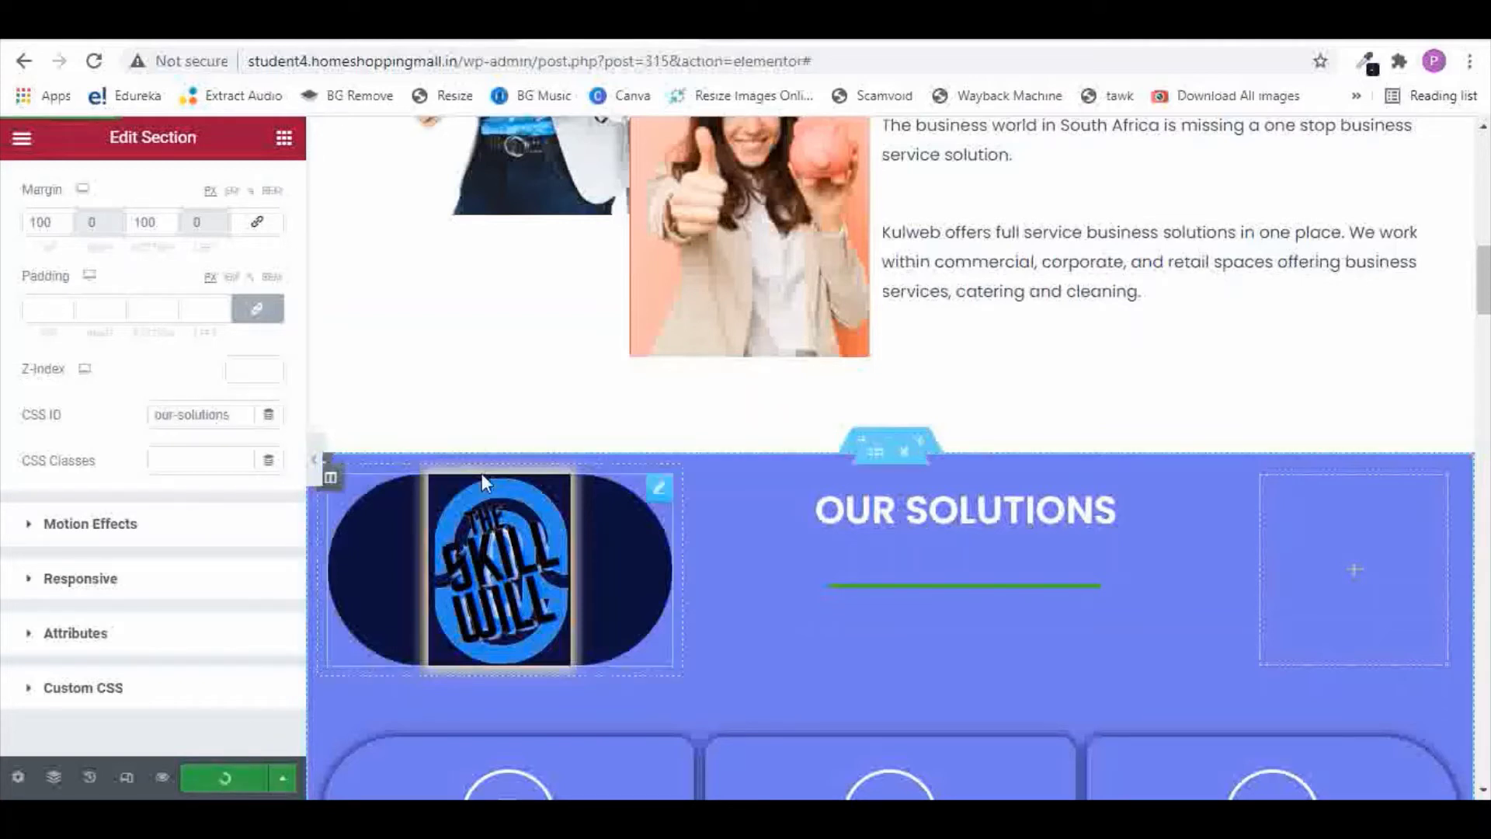
# - Set the CSS ID of the Meet Our Team section to "meet-our-team" and update the page
pyautogui.scroll(-10, 1021, 358)
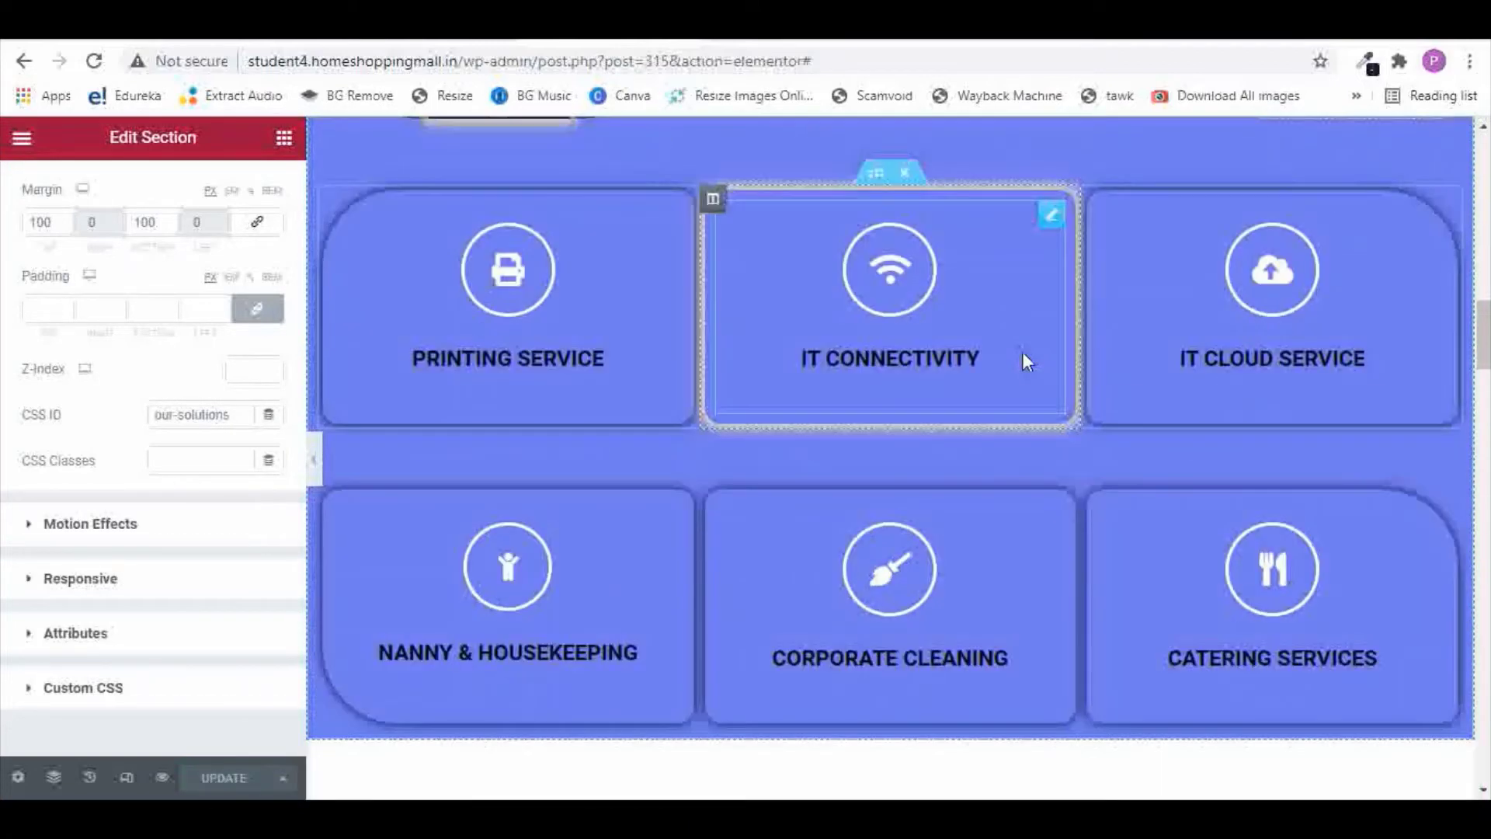
pyautogui.scroll(-3, 1022, 352)
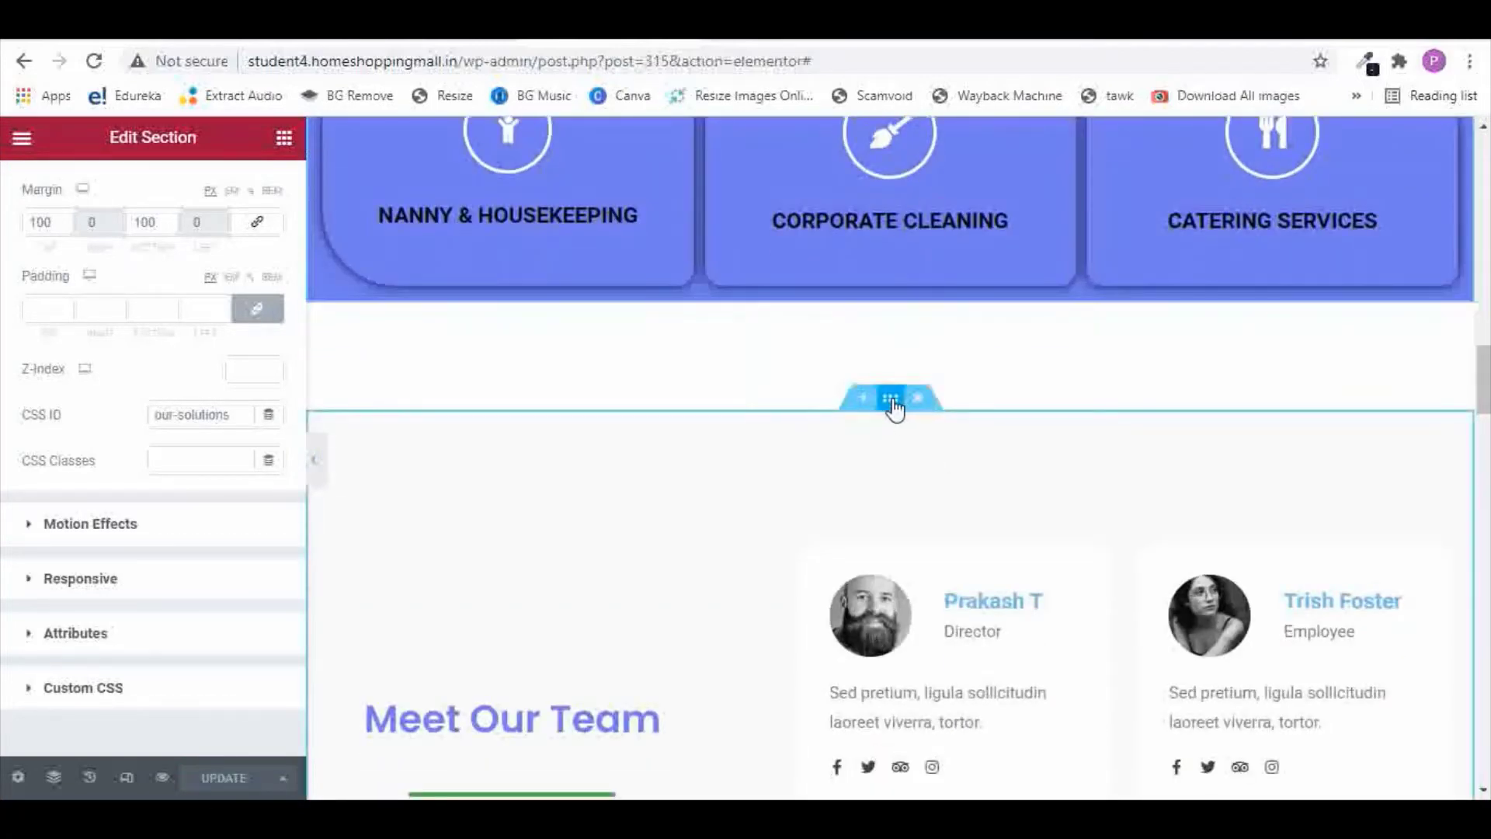
pyautogui.click(892, 402)
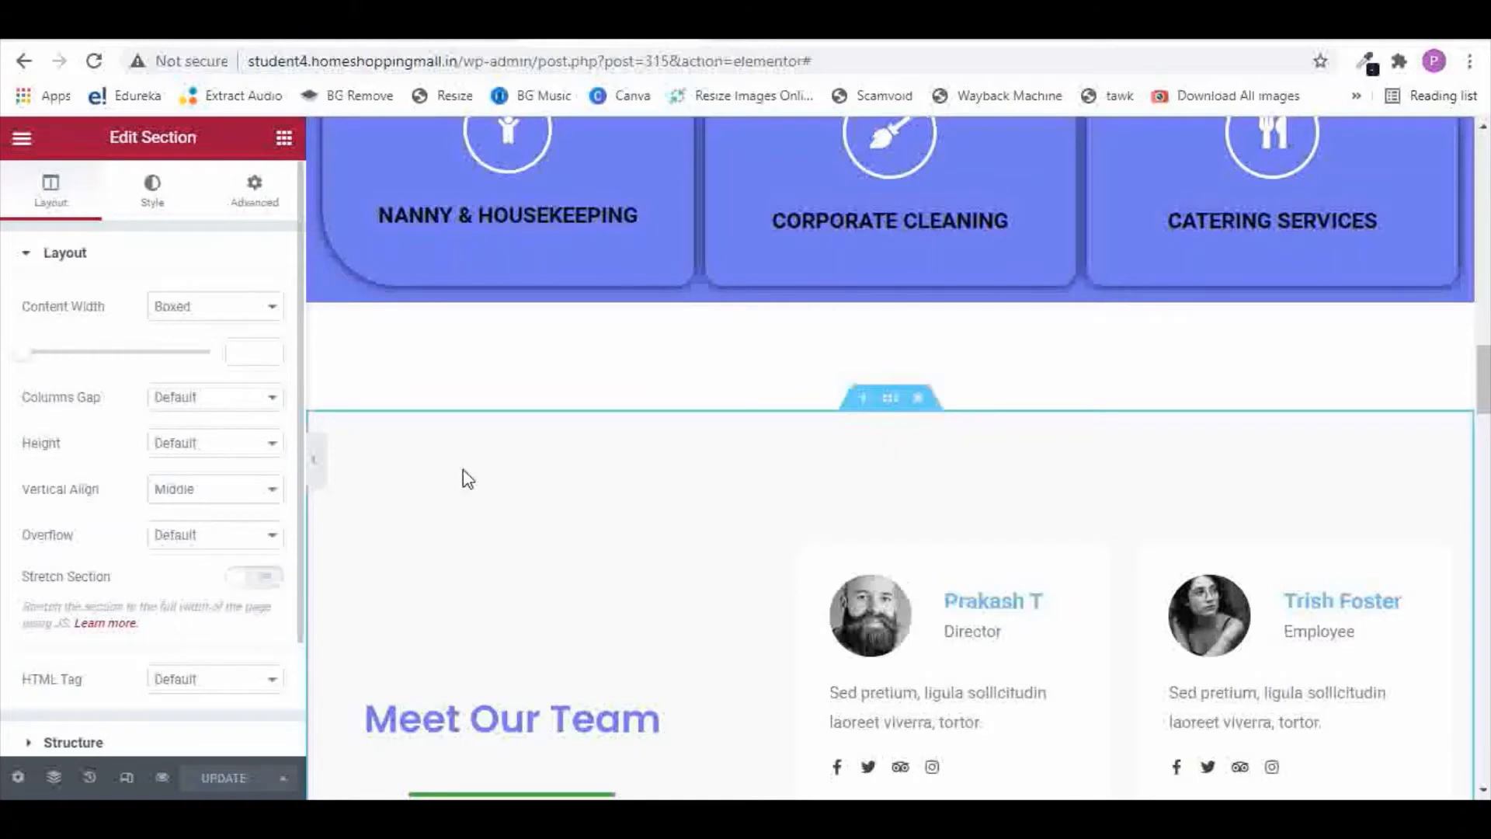
pyautogui.click(254, 190)
pyautogui.click(176, 521)
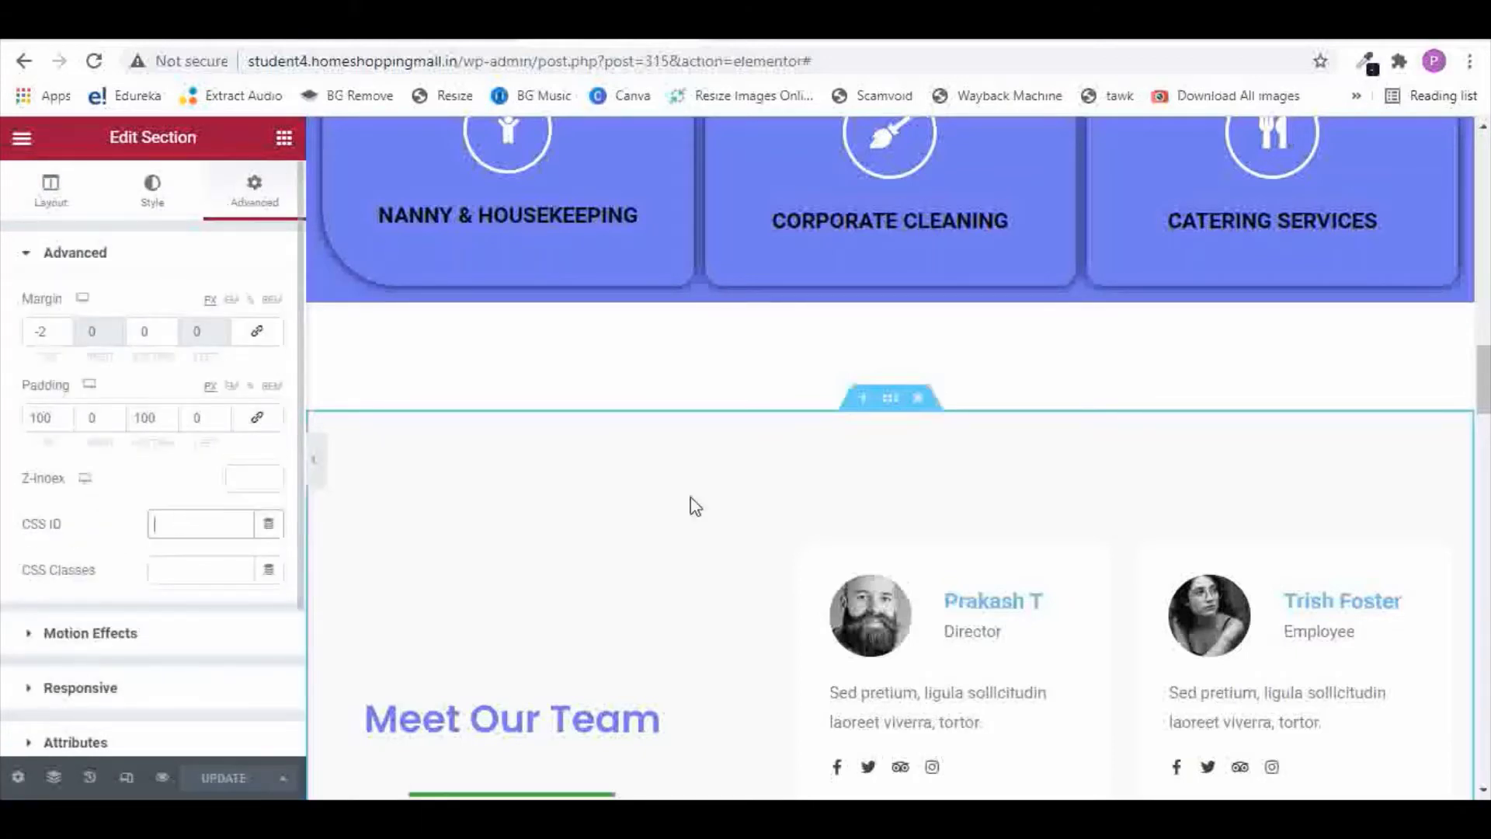
pyautogui.scroll(-1, 722, 509)
pyautogui.click(189, 521)
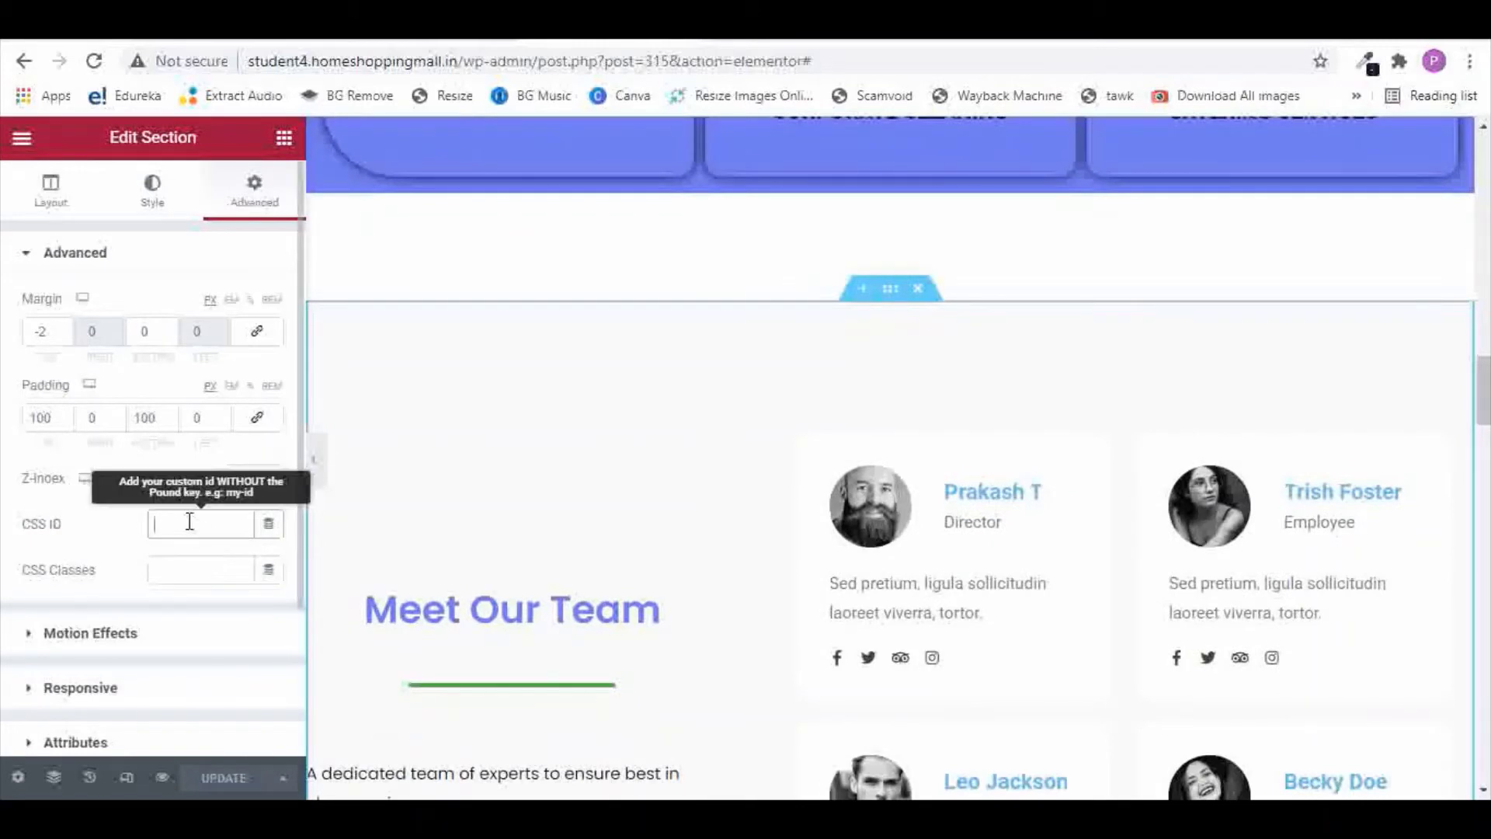
pyautogui.write('mee')
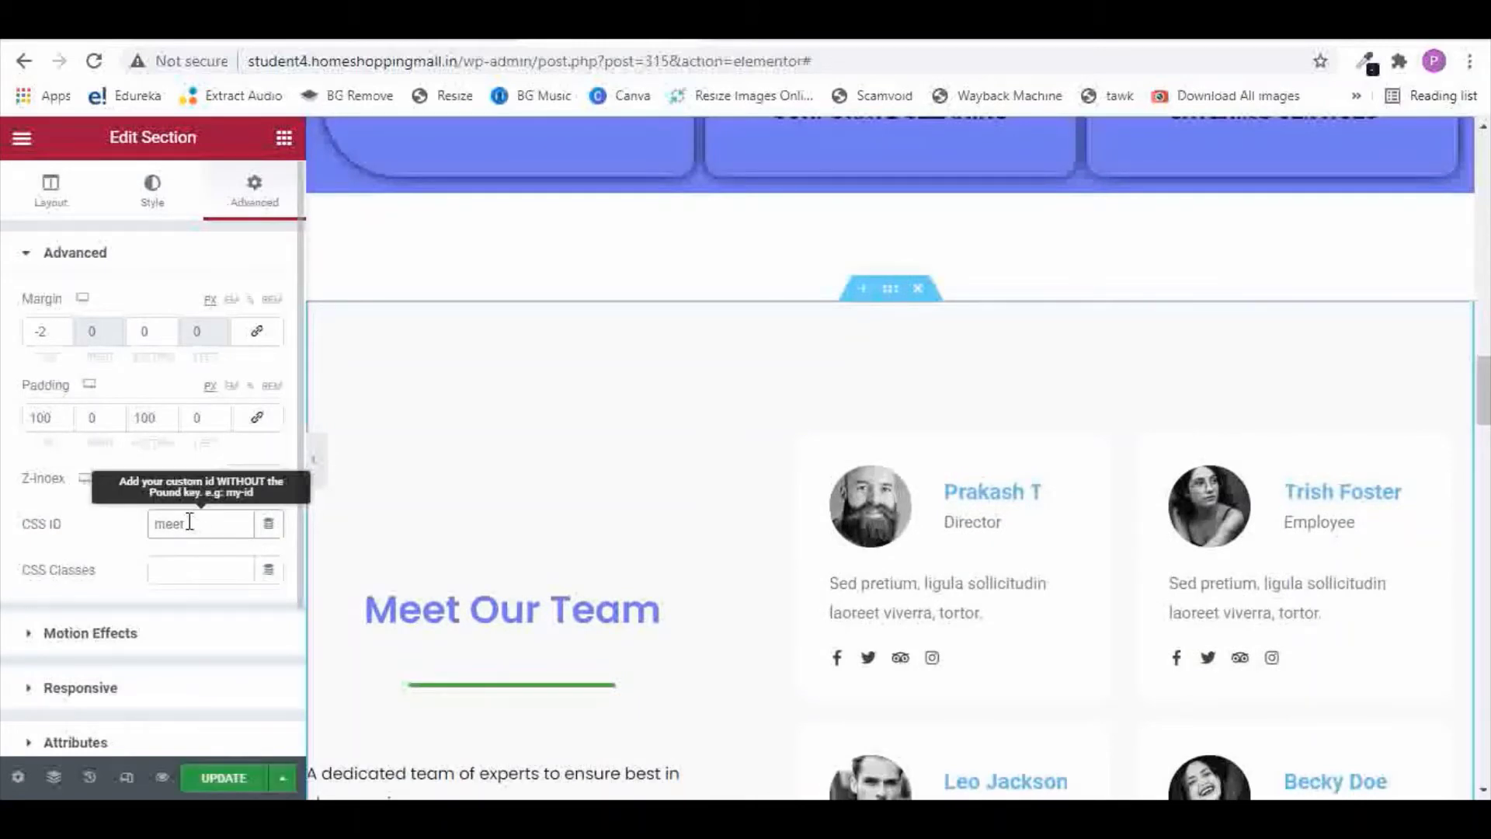
pyautogui.write('t-our-team')
pyautogui.click(212, 778)
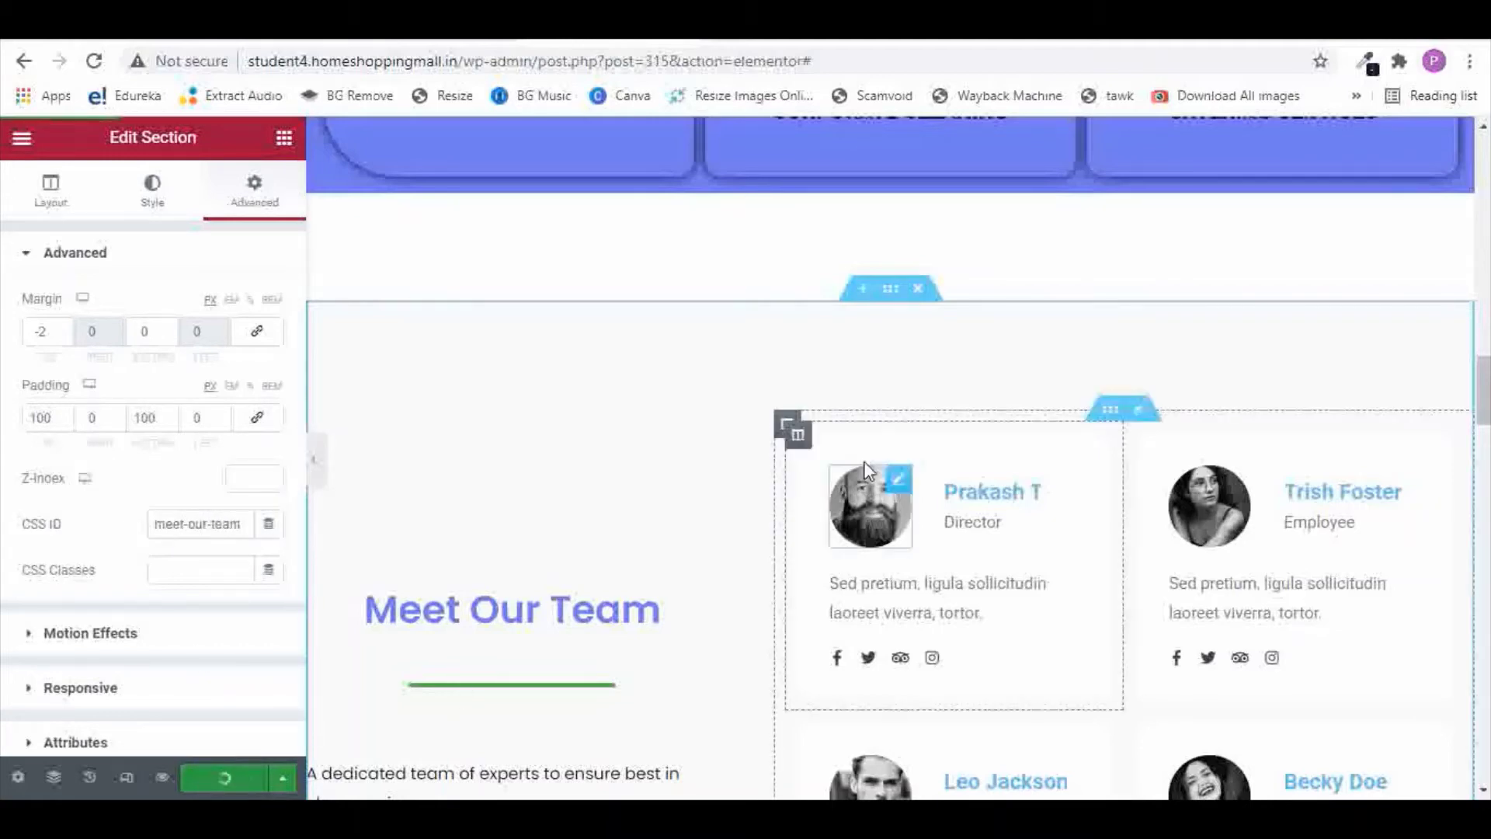
# - Set the CSS ID of the About Us section to "about-us" and update the page
pyautogui.scroll(-8, 1047, 428)
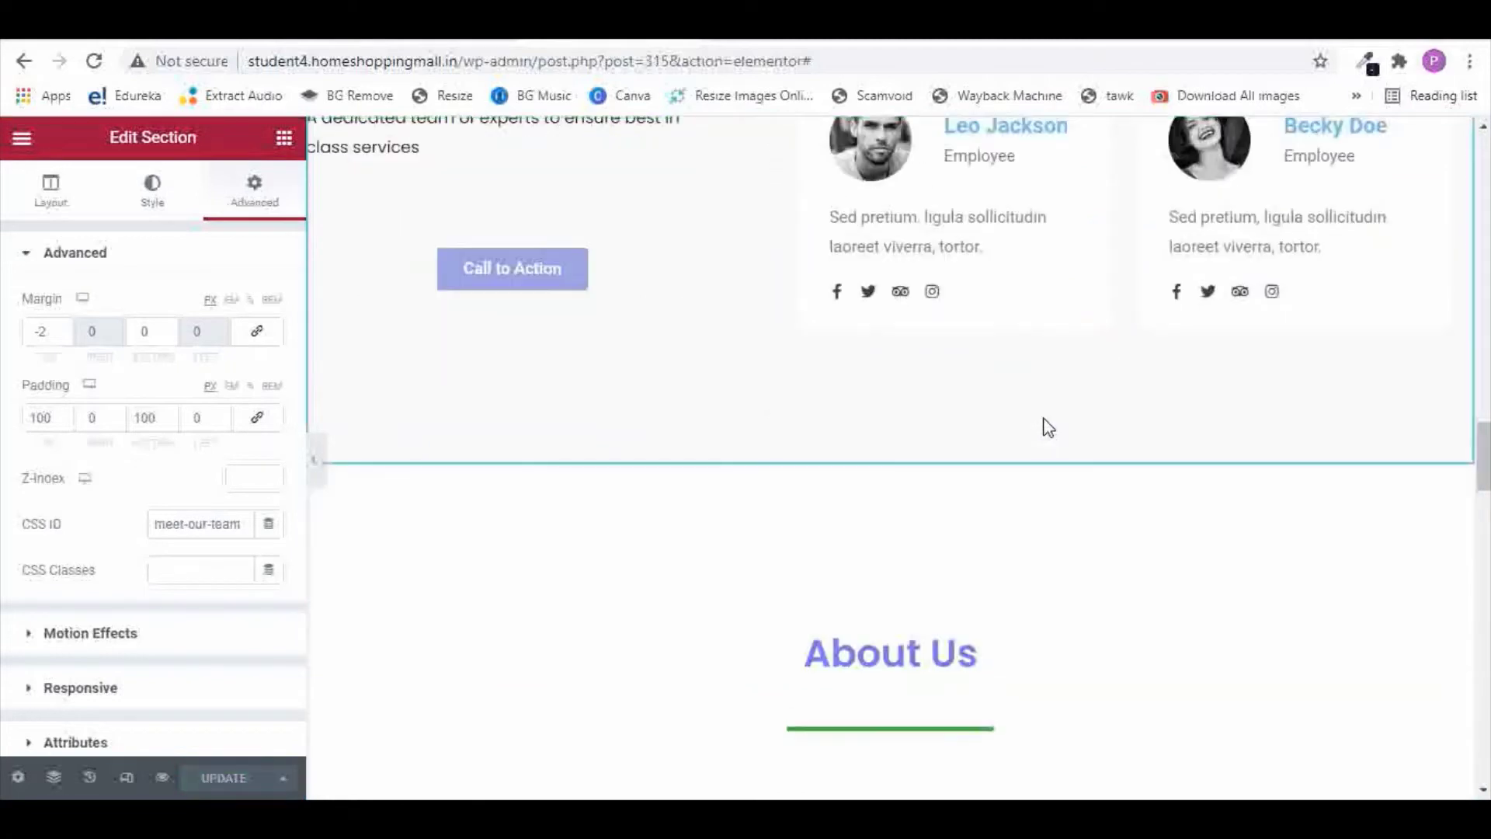
pyautogui.scroll(-1, 1048, 428)
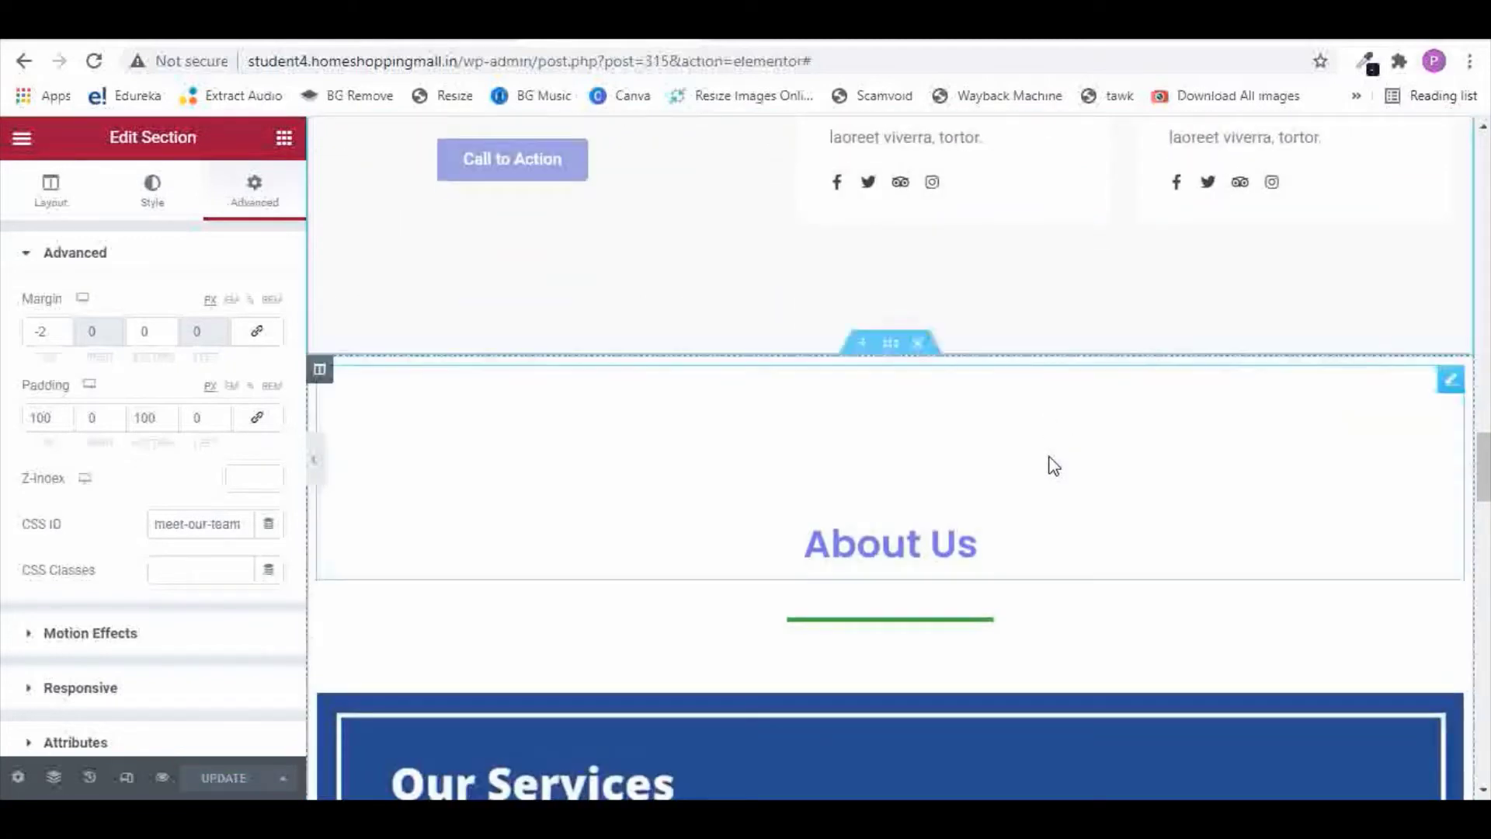
pyautogui.click(897, 351)
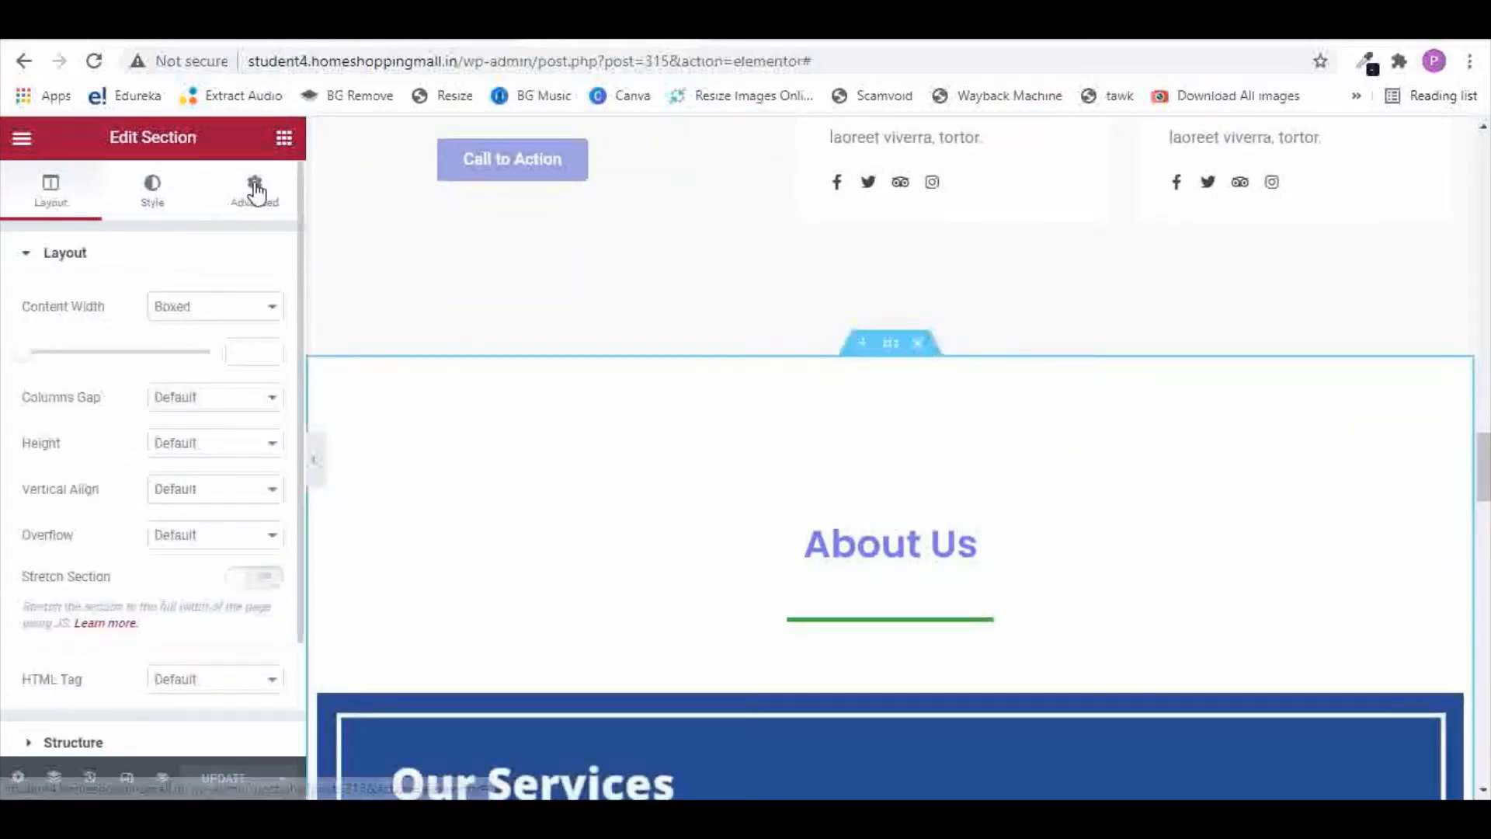
pyautogui.click(215, 208)
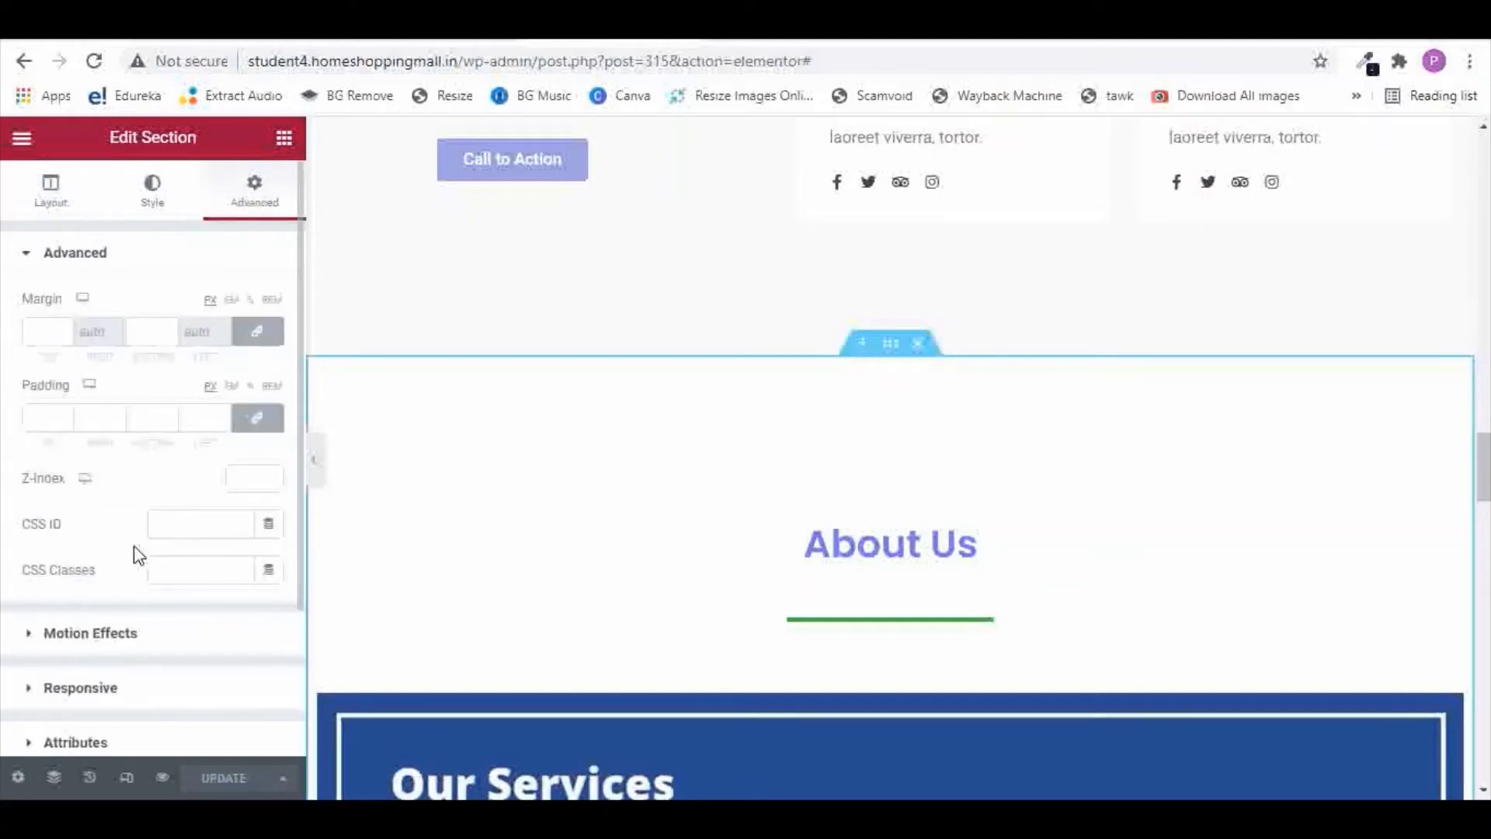
pyautogui.click(177, 527)
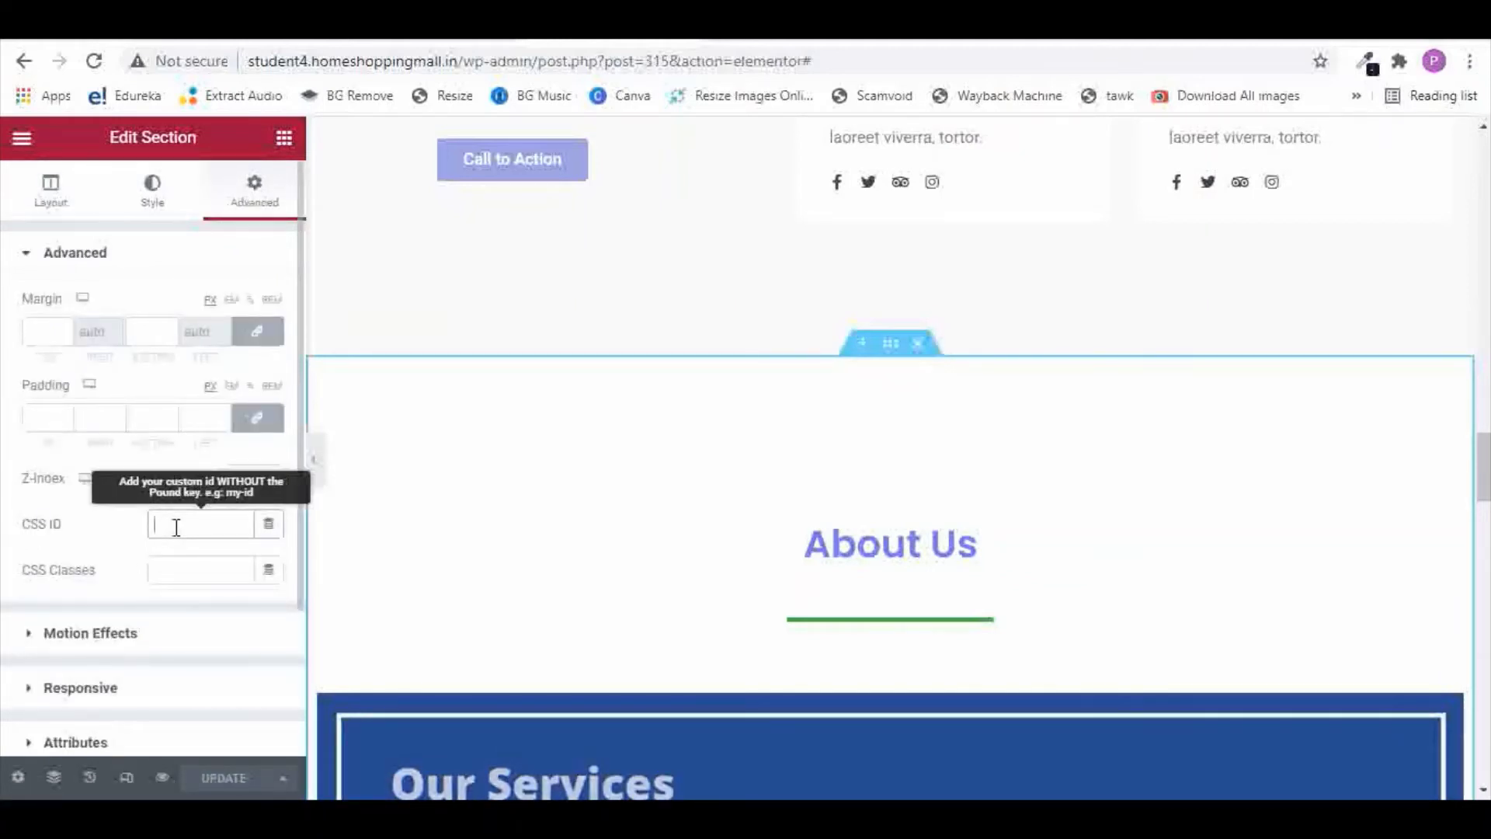
pyautogui.write('about-us')
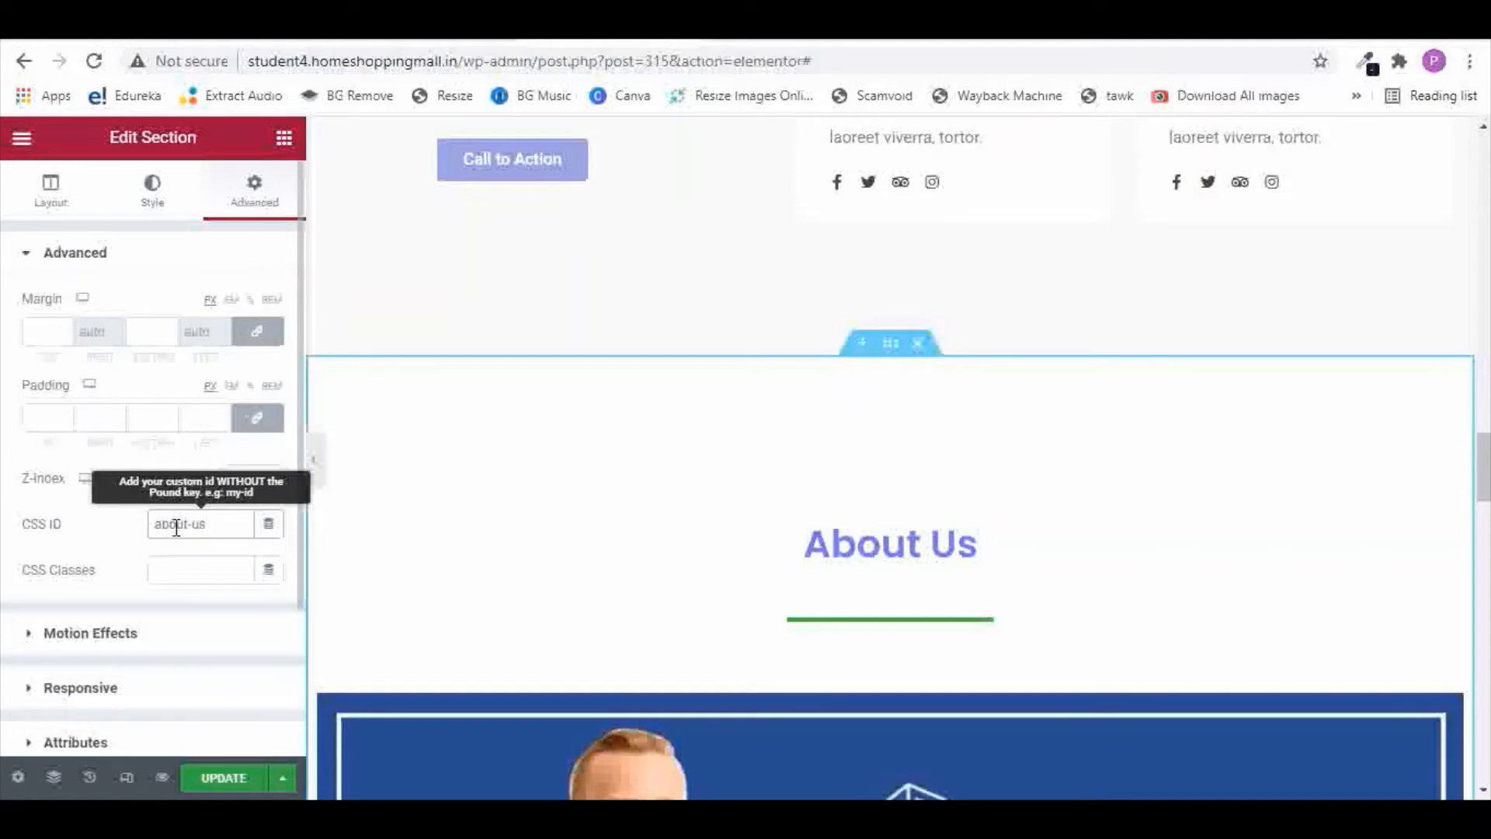
pyautogui.click(224, 778)
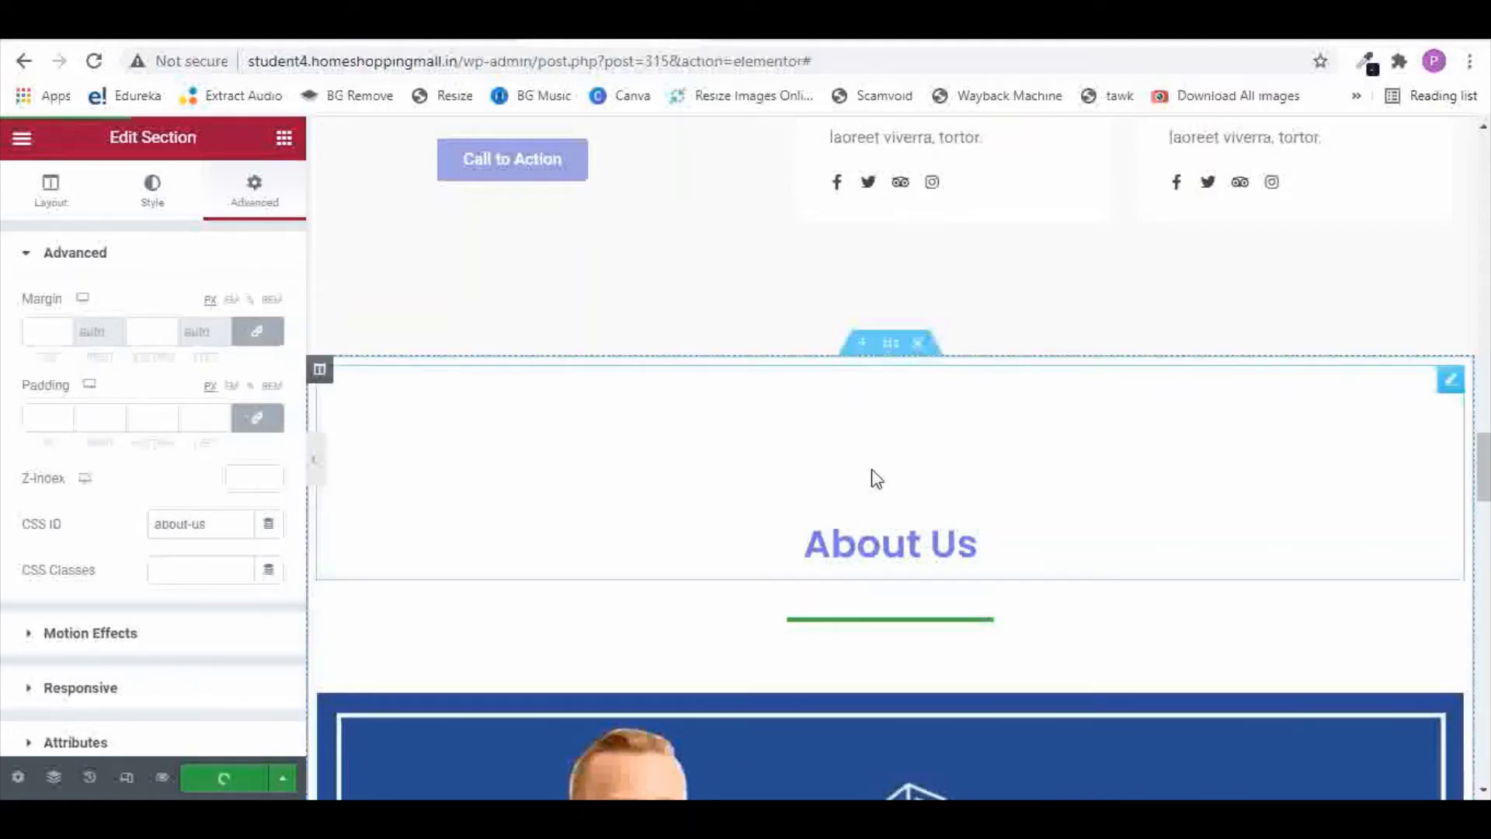
# - Set the CSS ID of the Our Partners section to "our-partners" and update the page
pyautogui.scroll(-10, 876, 474)
pyautogui.scroll(-2, 877, 466)
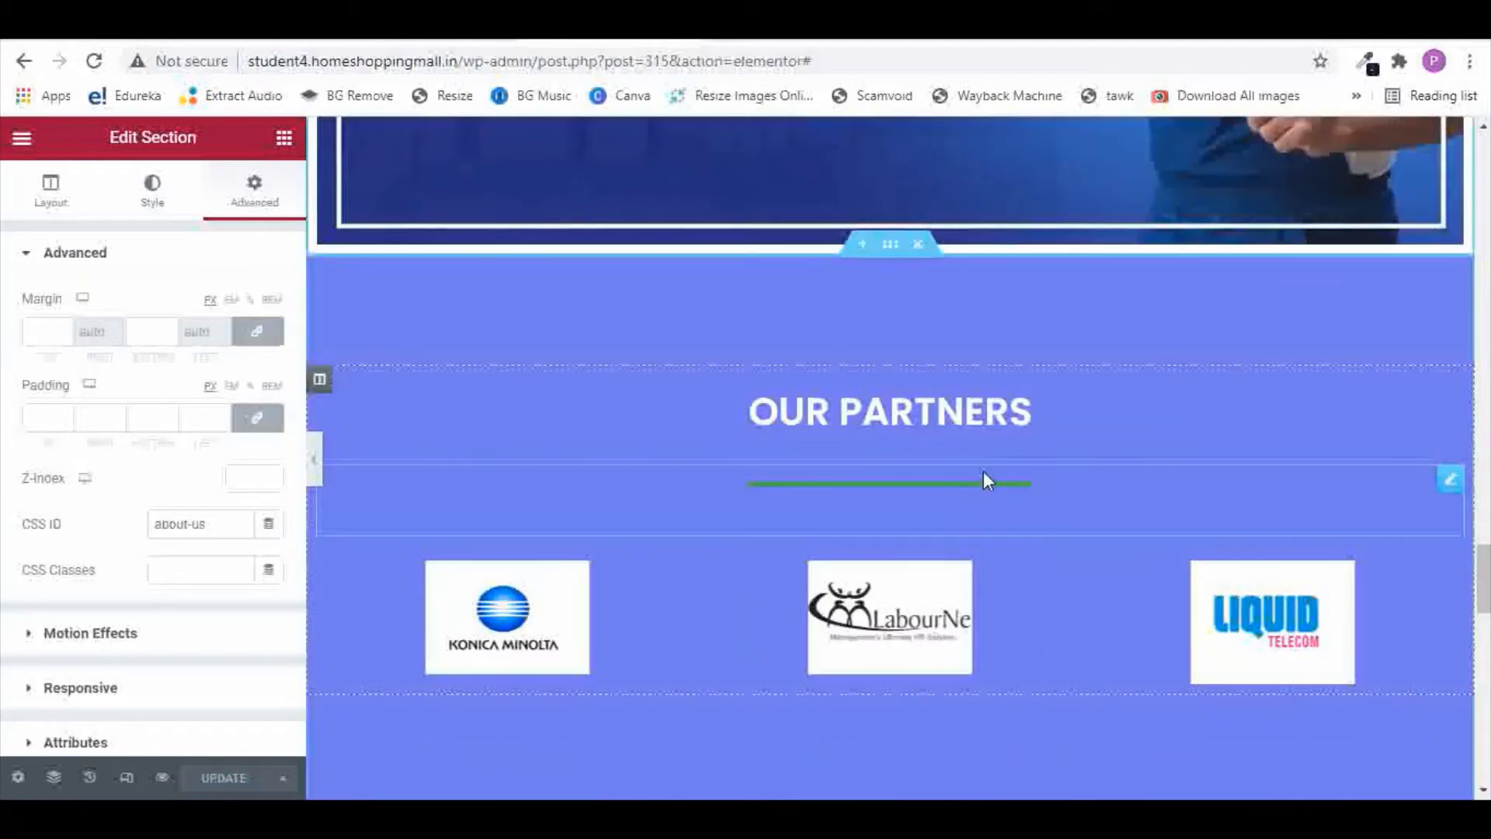
pyautogui.click(883, 287)
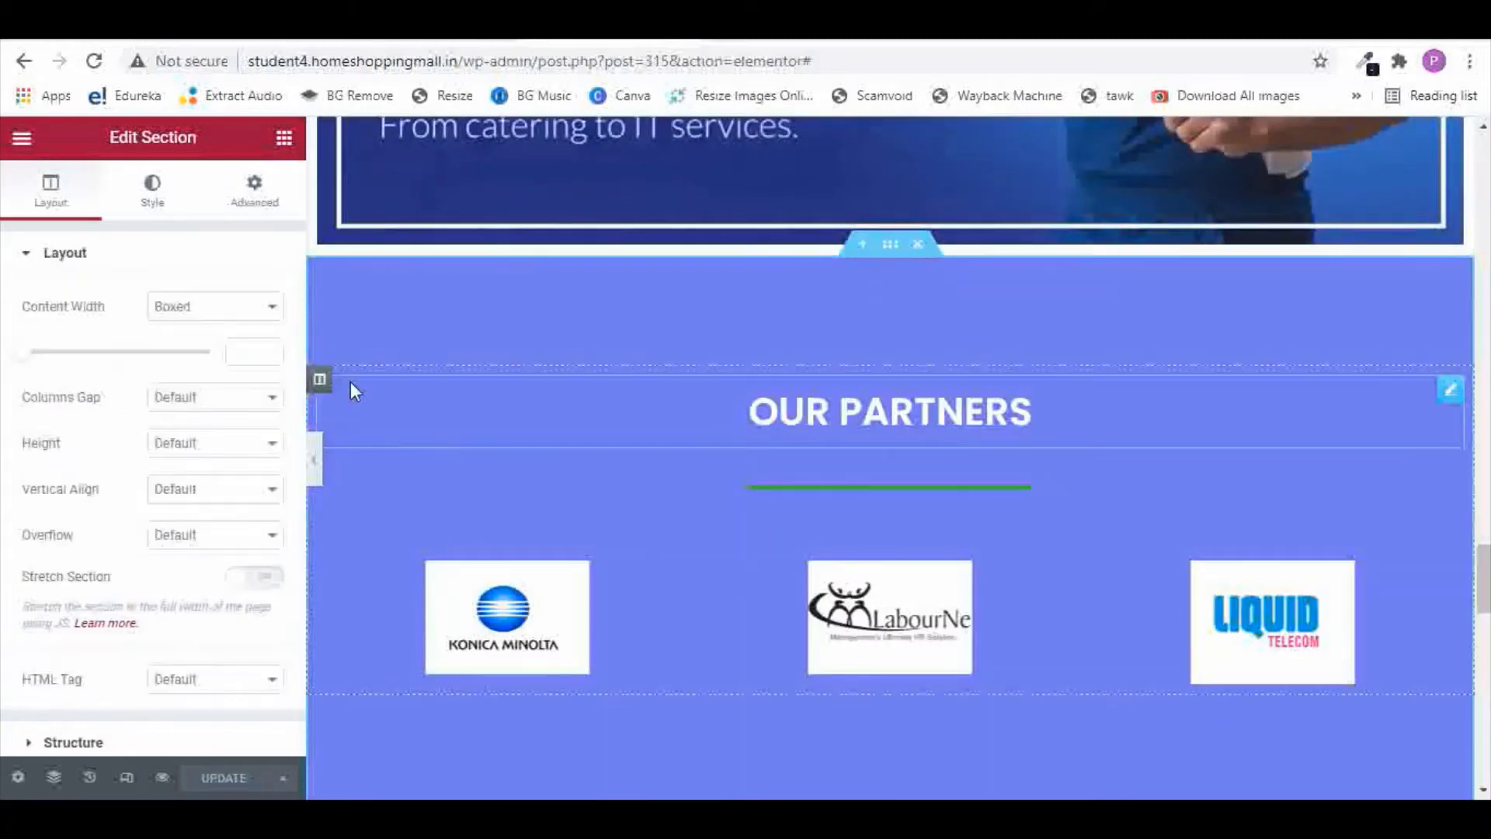
pyautogui.click(254, 194)
pyautogui.click(180, 515)
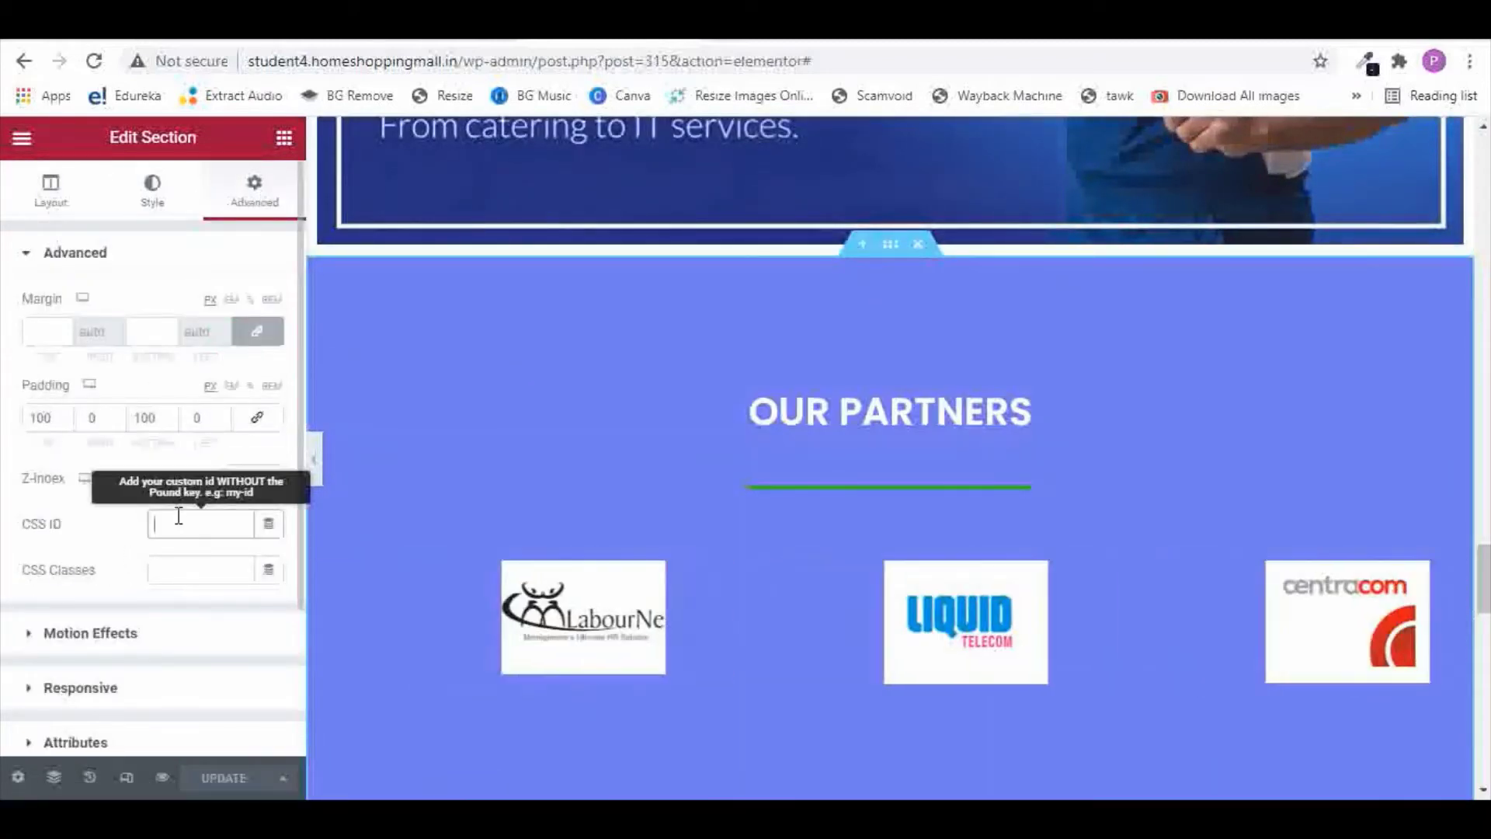
pyautogui.write('our')
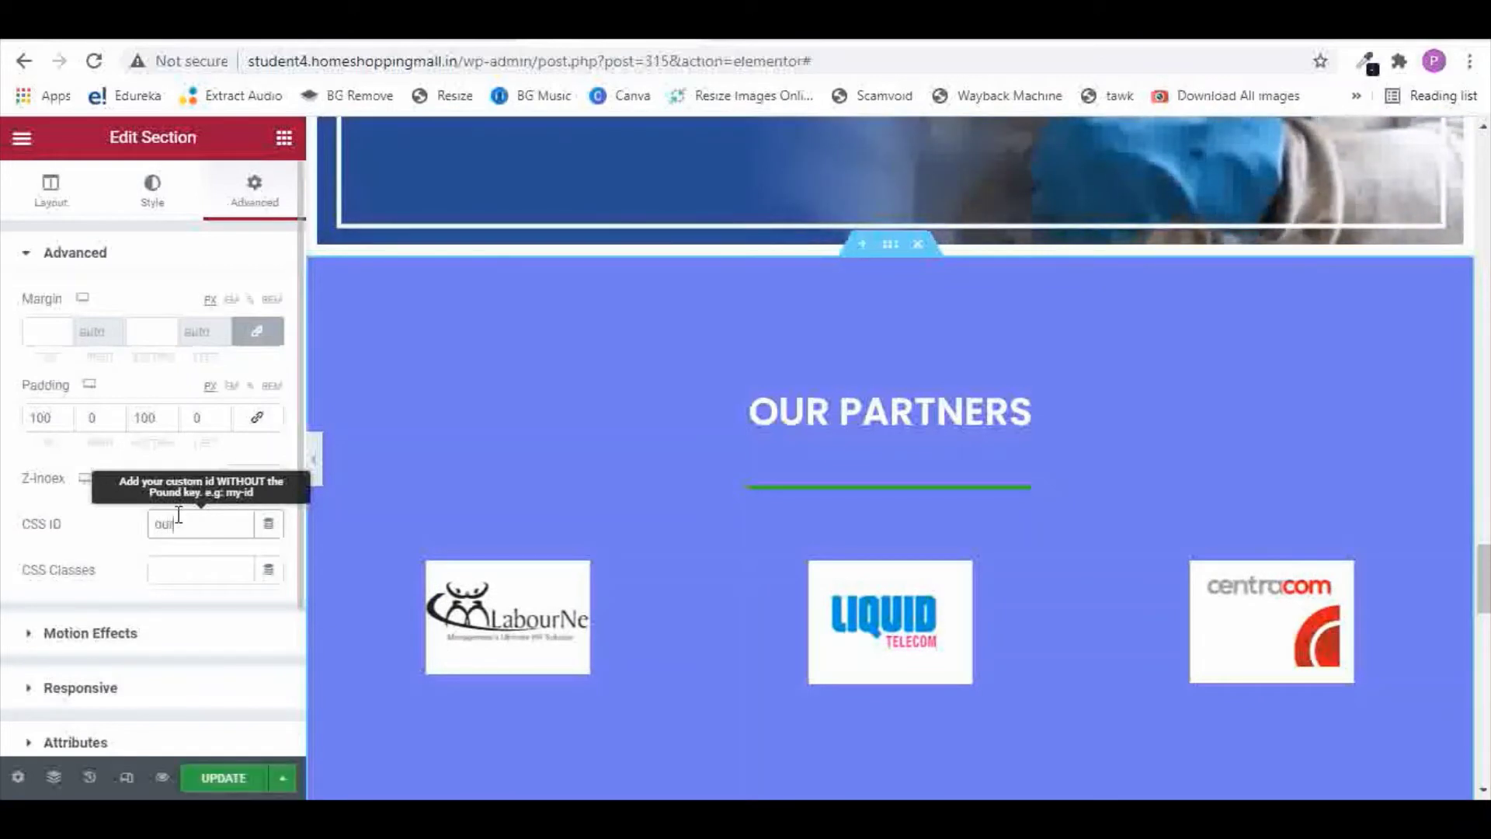
pyautogui.write('-p')
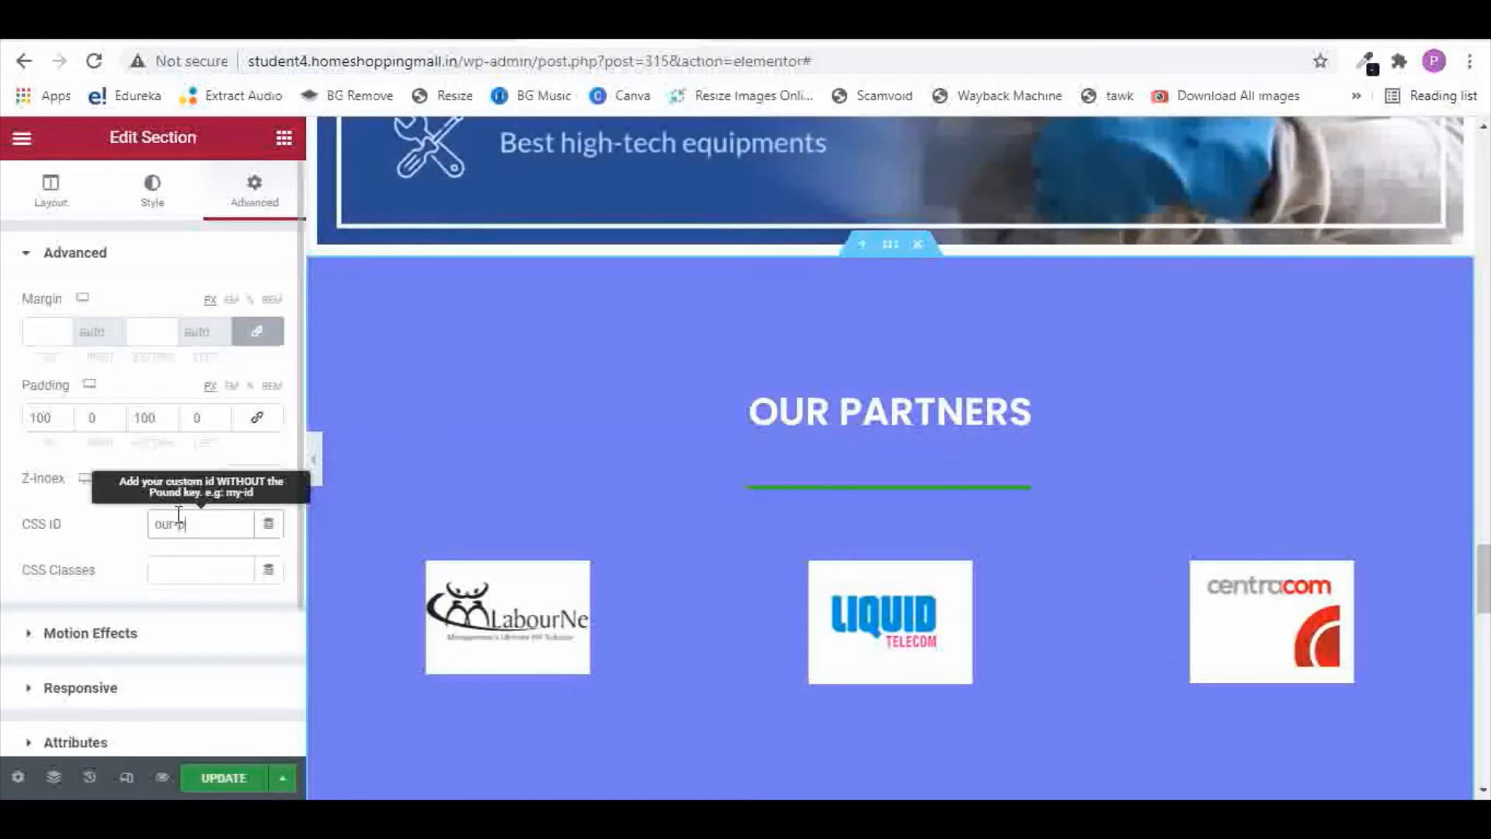
pyautogui.write('artners')
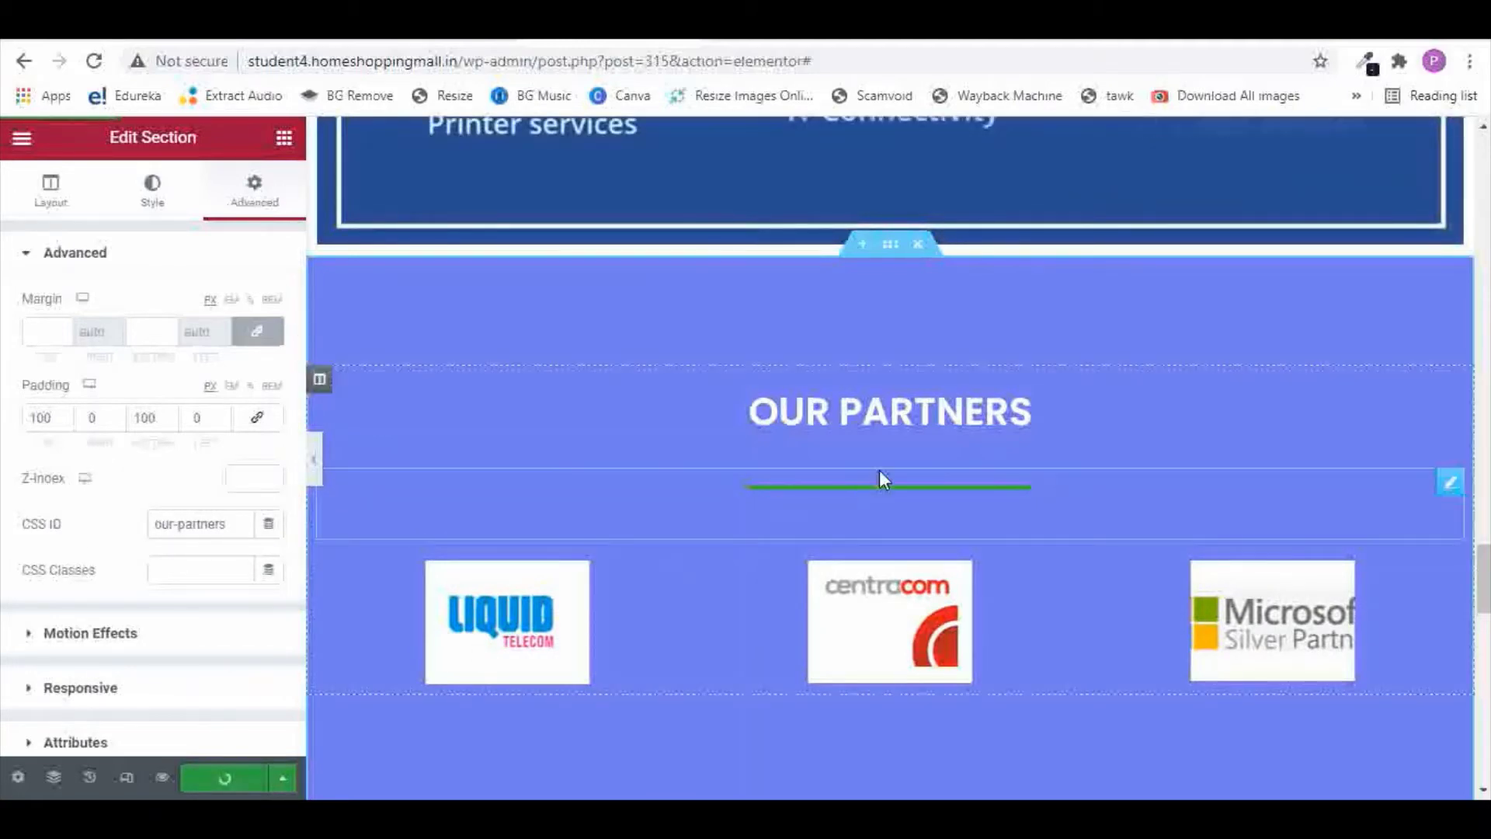
# - Set the CSS ID of the Get In Touch contact section to "get-in-touch" and update the page
pyautogui.scroll(-6, 882, 476)
pyautogui.click(890, 245)
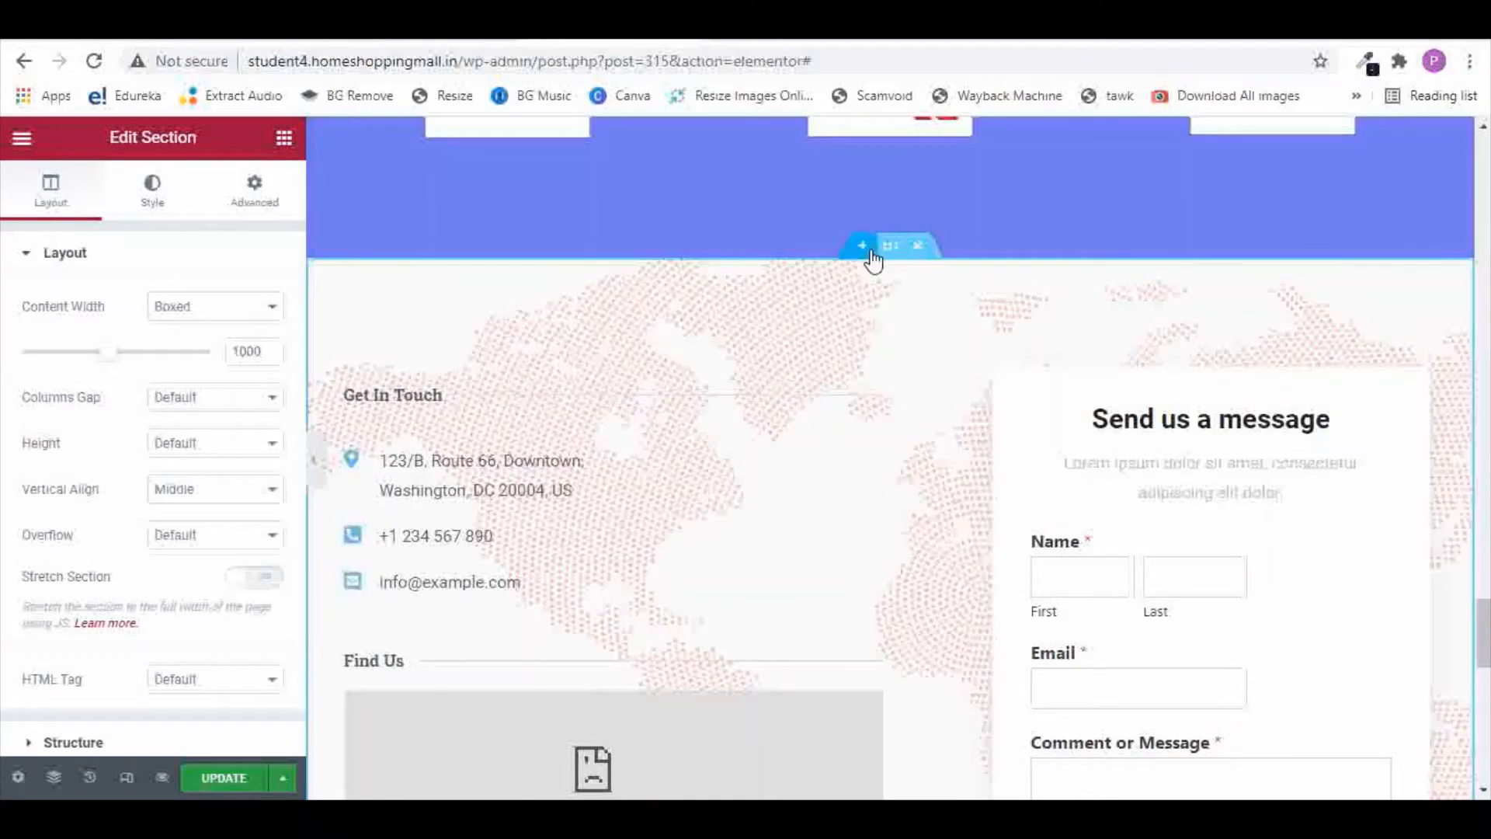
pyautogui.click(254, 190)
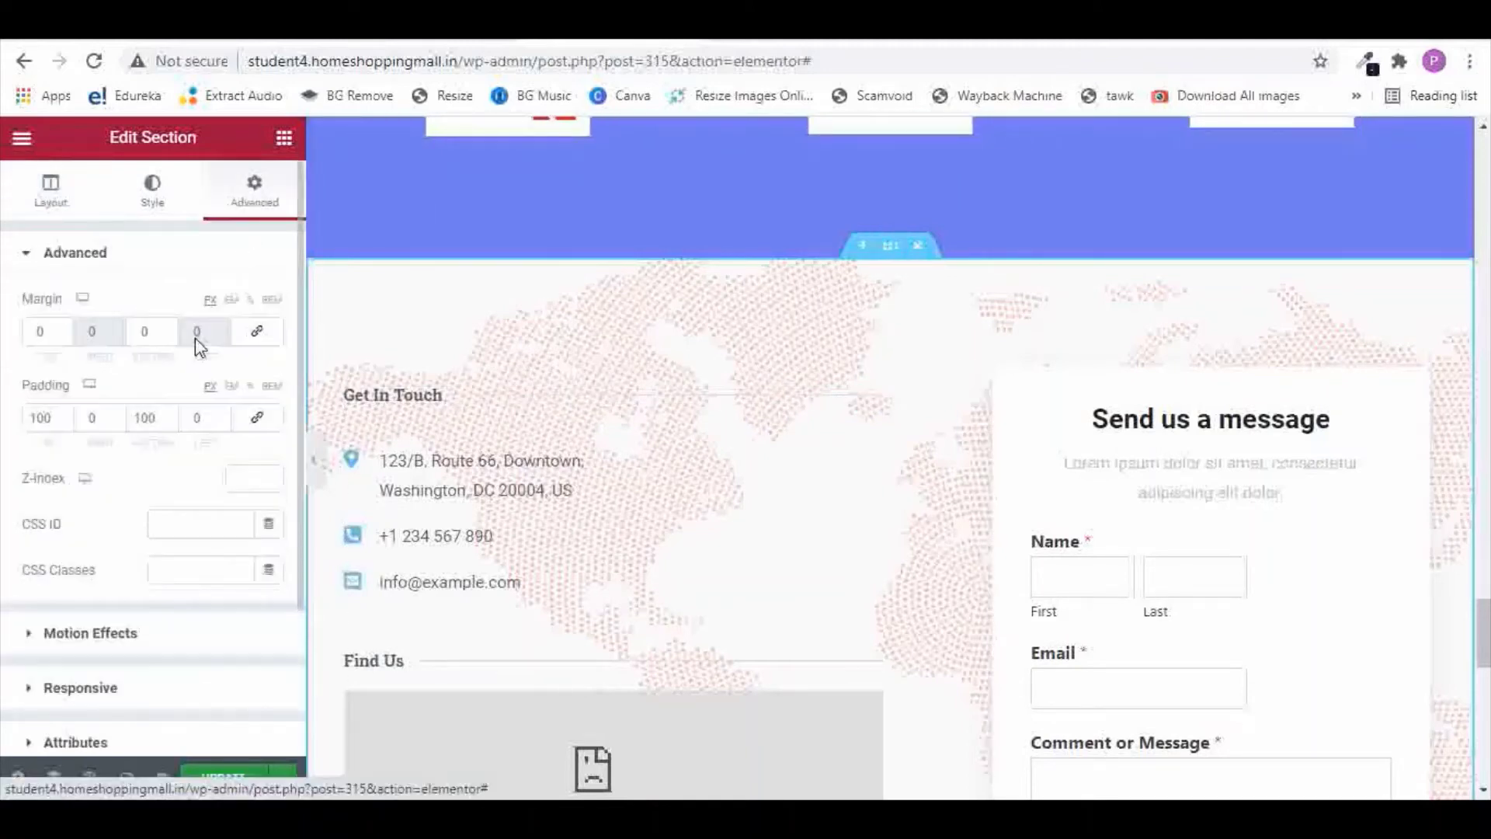
pyautogui.click(158, 526)
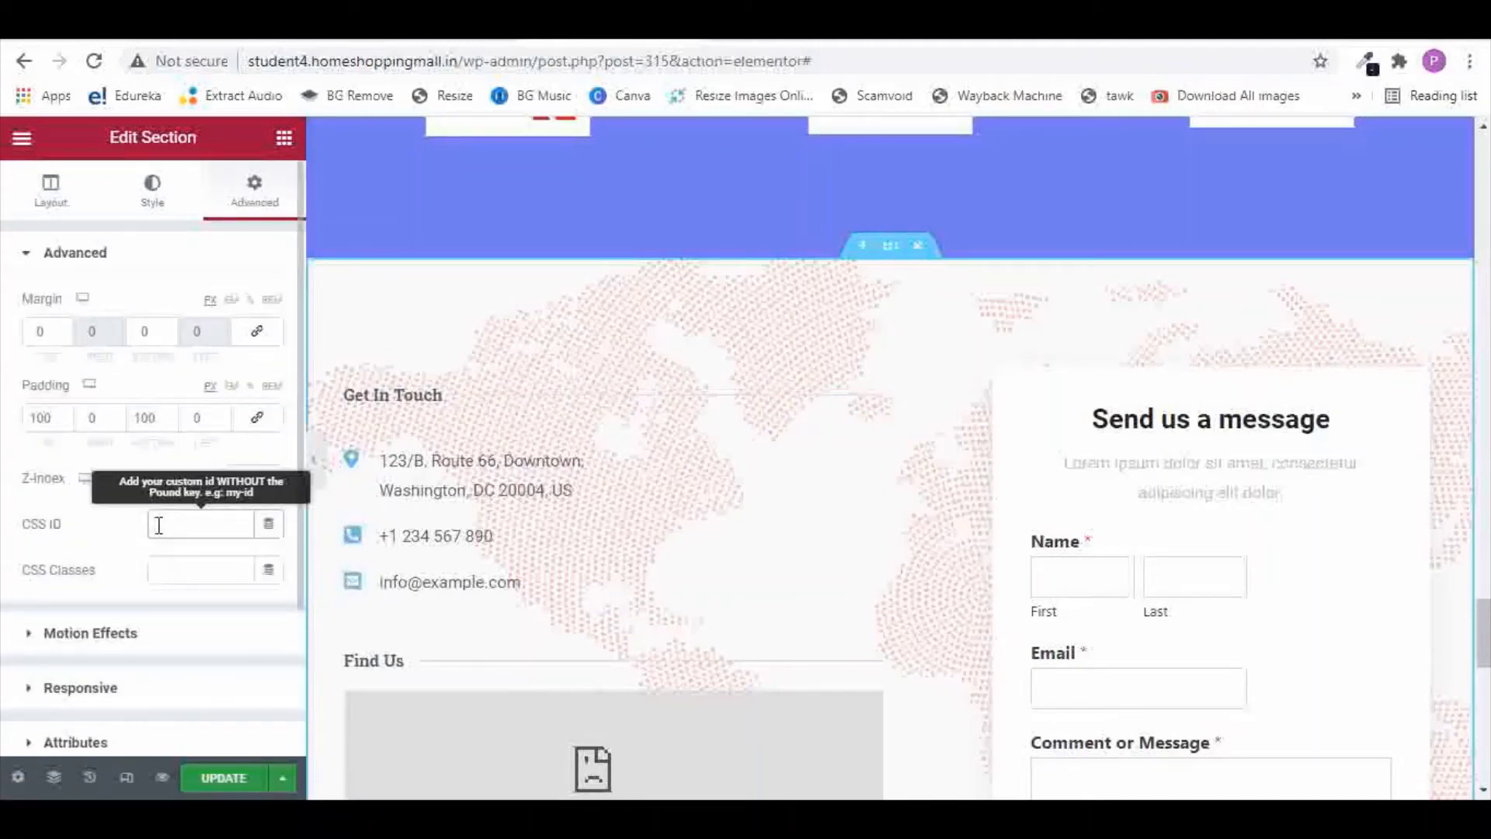
pyautogui.write('get-in-')
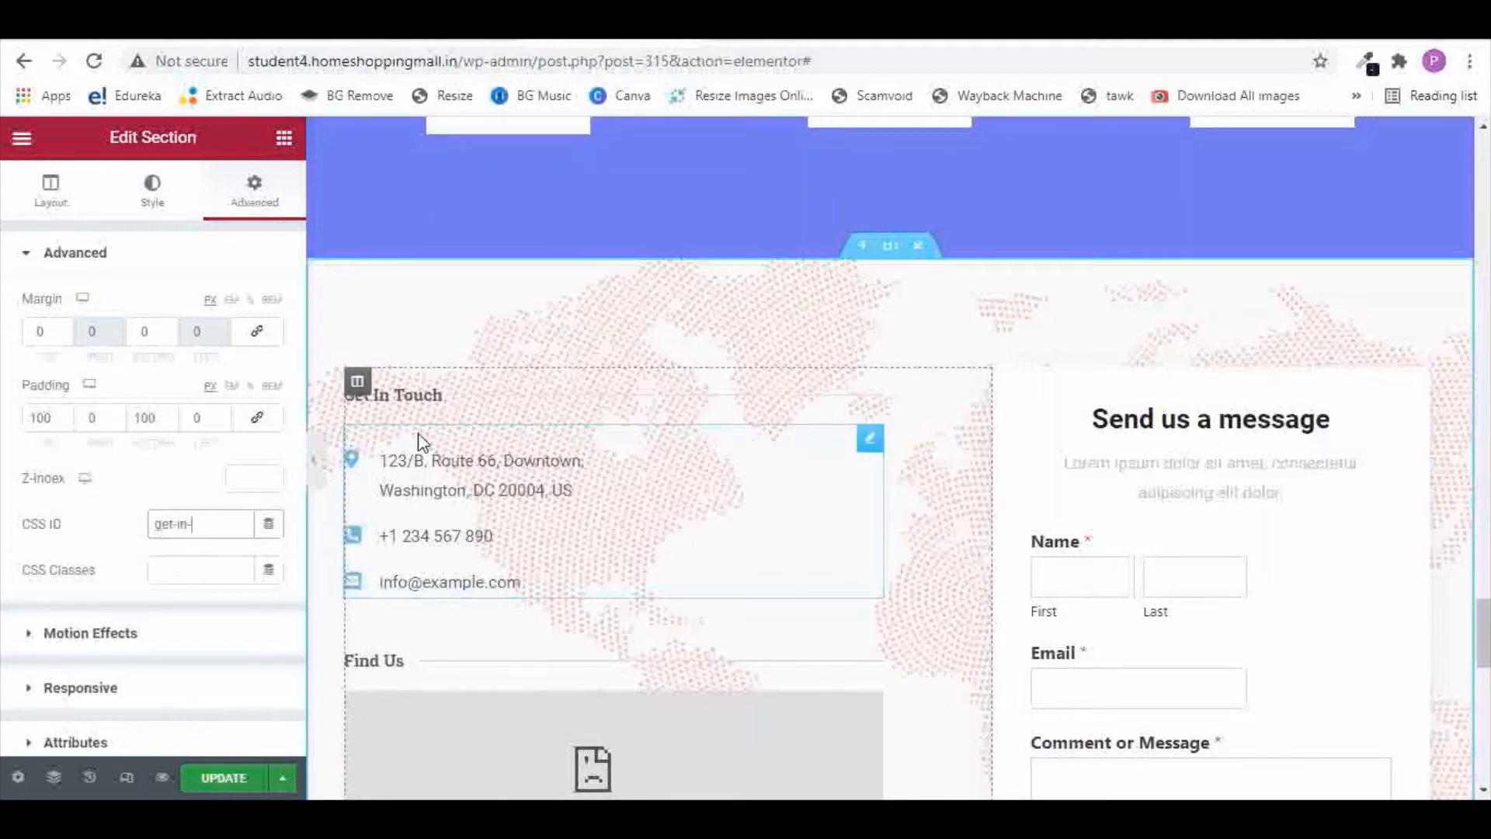
pyautogui.write('touch')
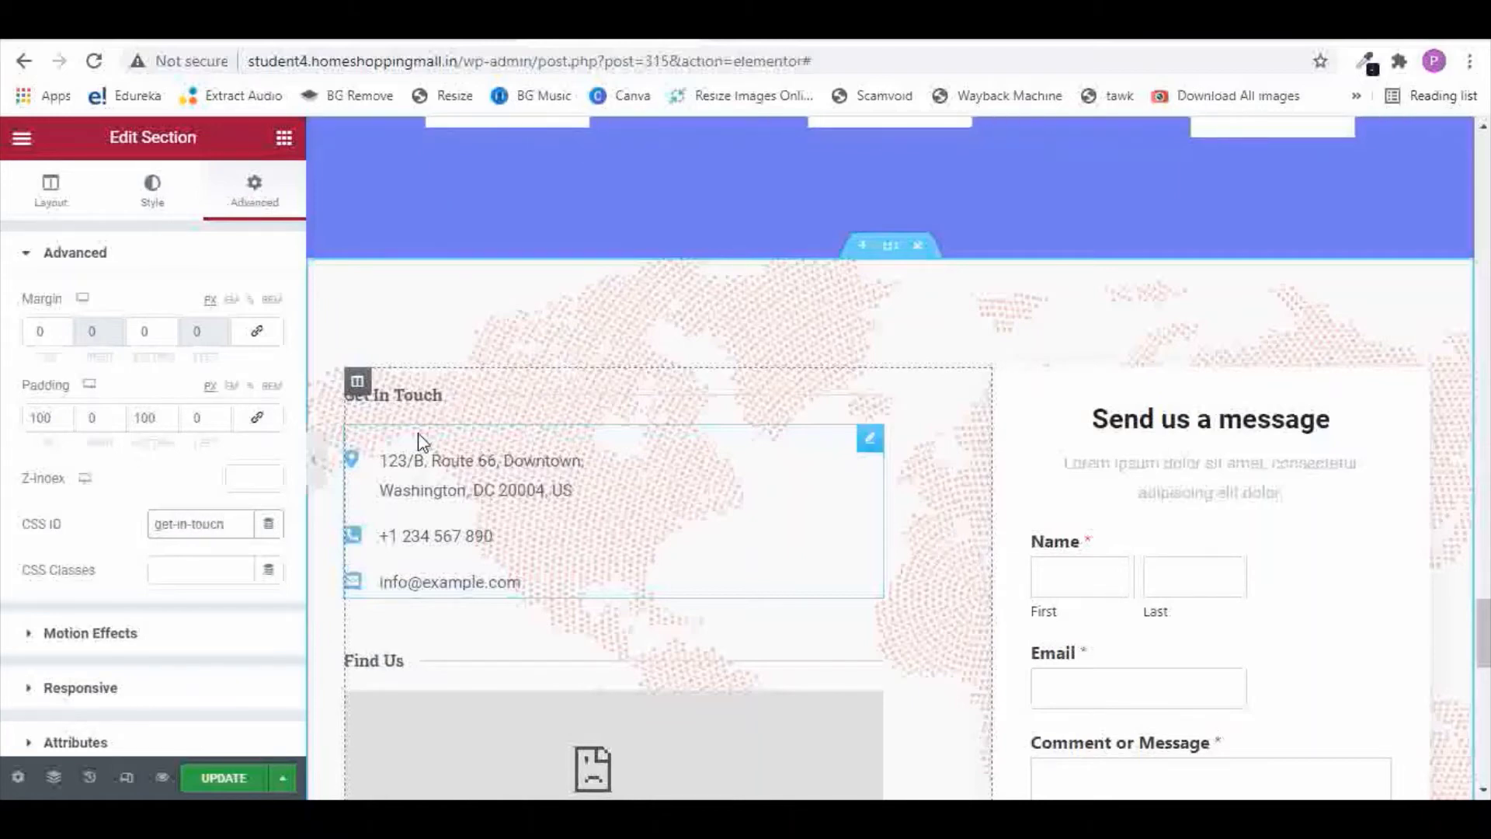
pyautogui.click(236, 778)
# - Leave the Elementor editor for the WordPress dashboard at wp-admin/ and open the Menus management page
pyautogui.scroll(-10, 899, 422)
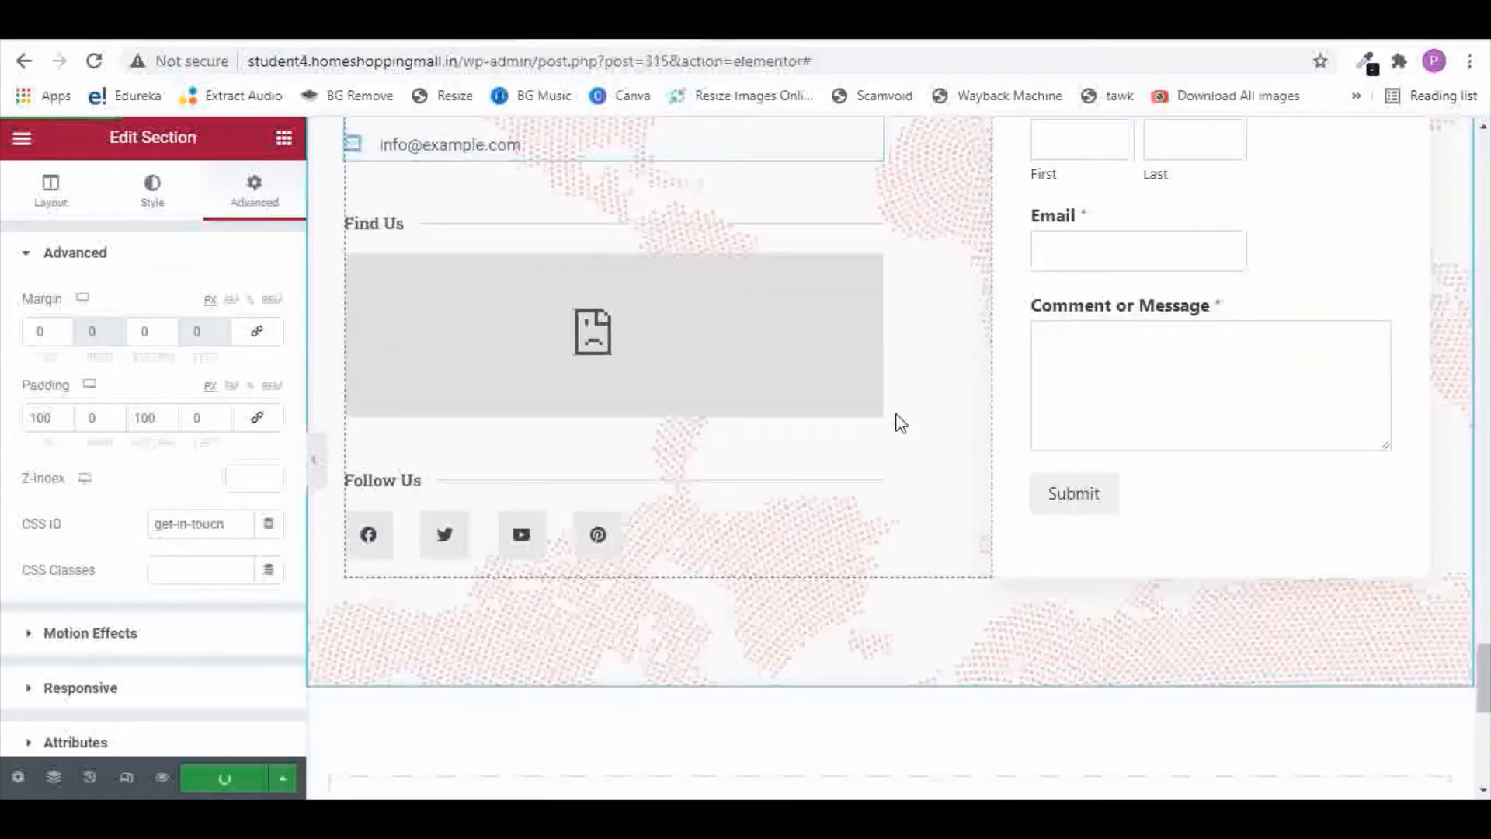
pyautogui.scroll(10, 1064, 380)
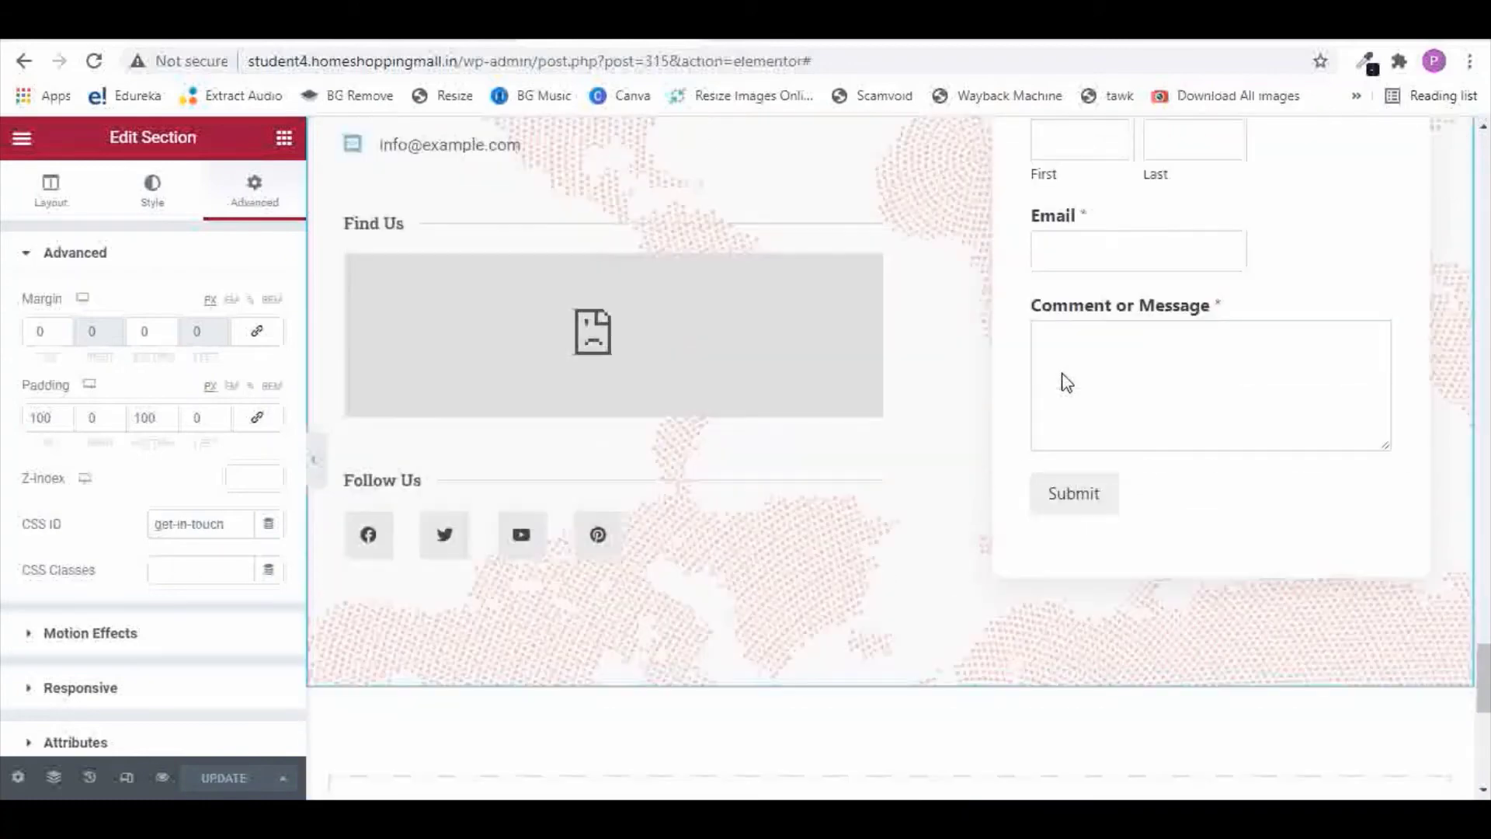
pyautogui.scroll(4, 1064, 374)
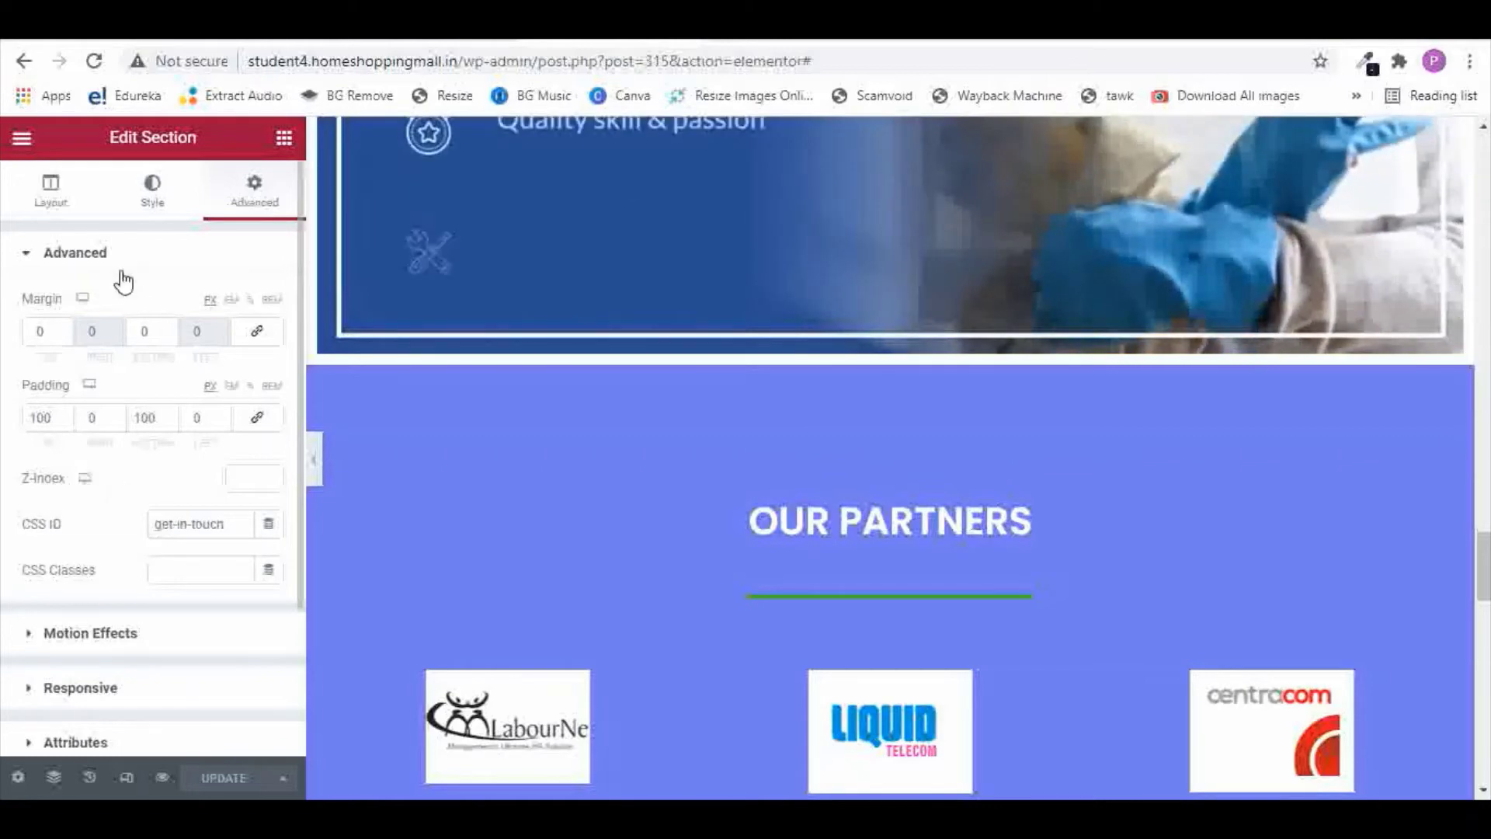
pyautogui.moveTo(823, 61); pyautogui.dragTo(536, 62)
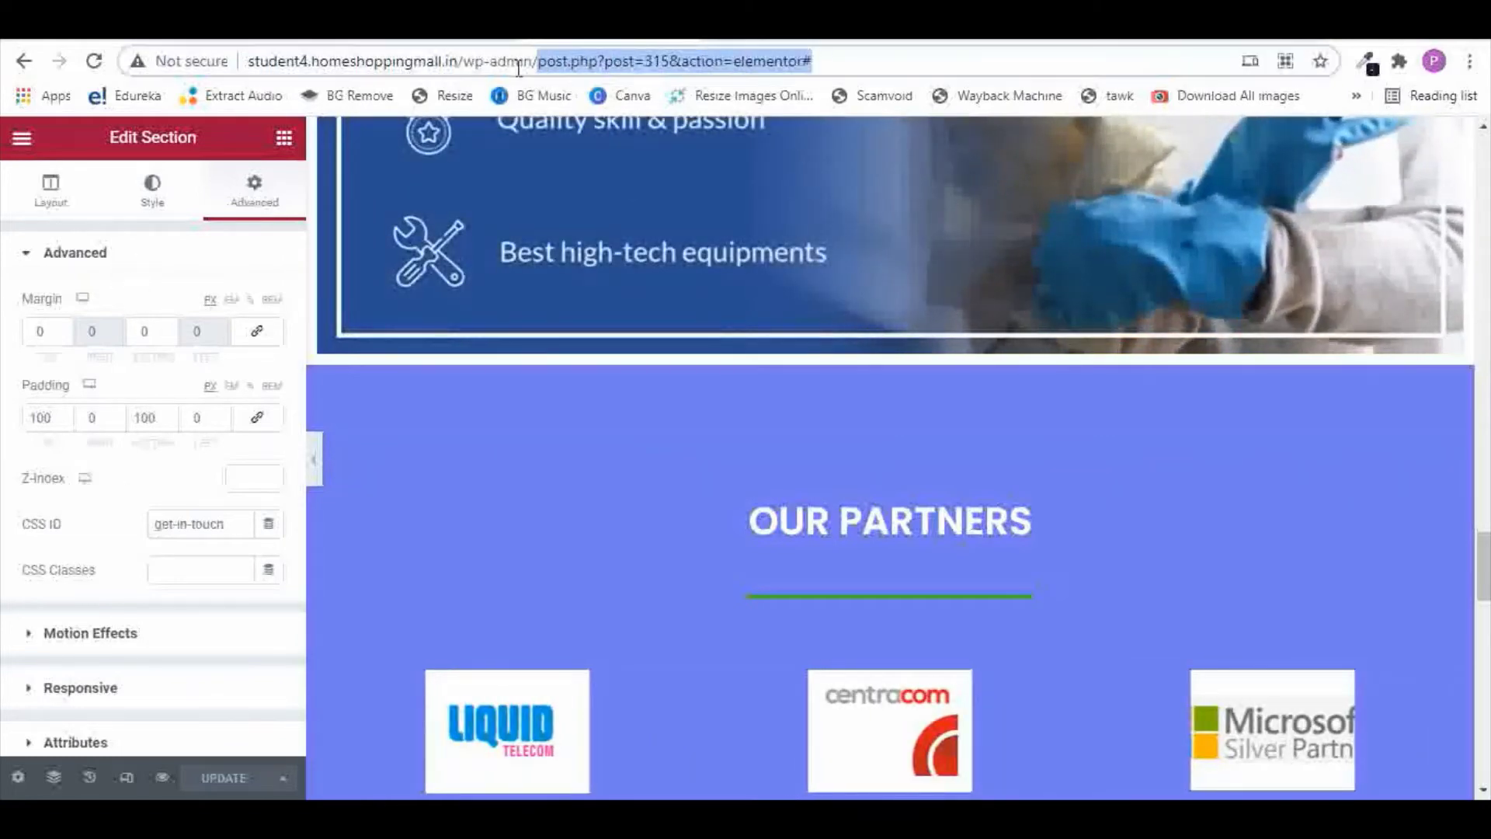
pyautogui.press('BackSpace')
pyautogui.press('Return')
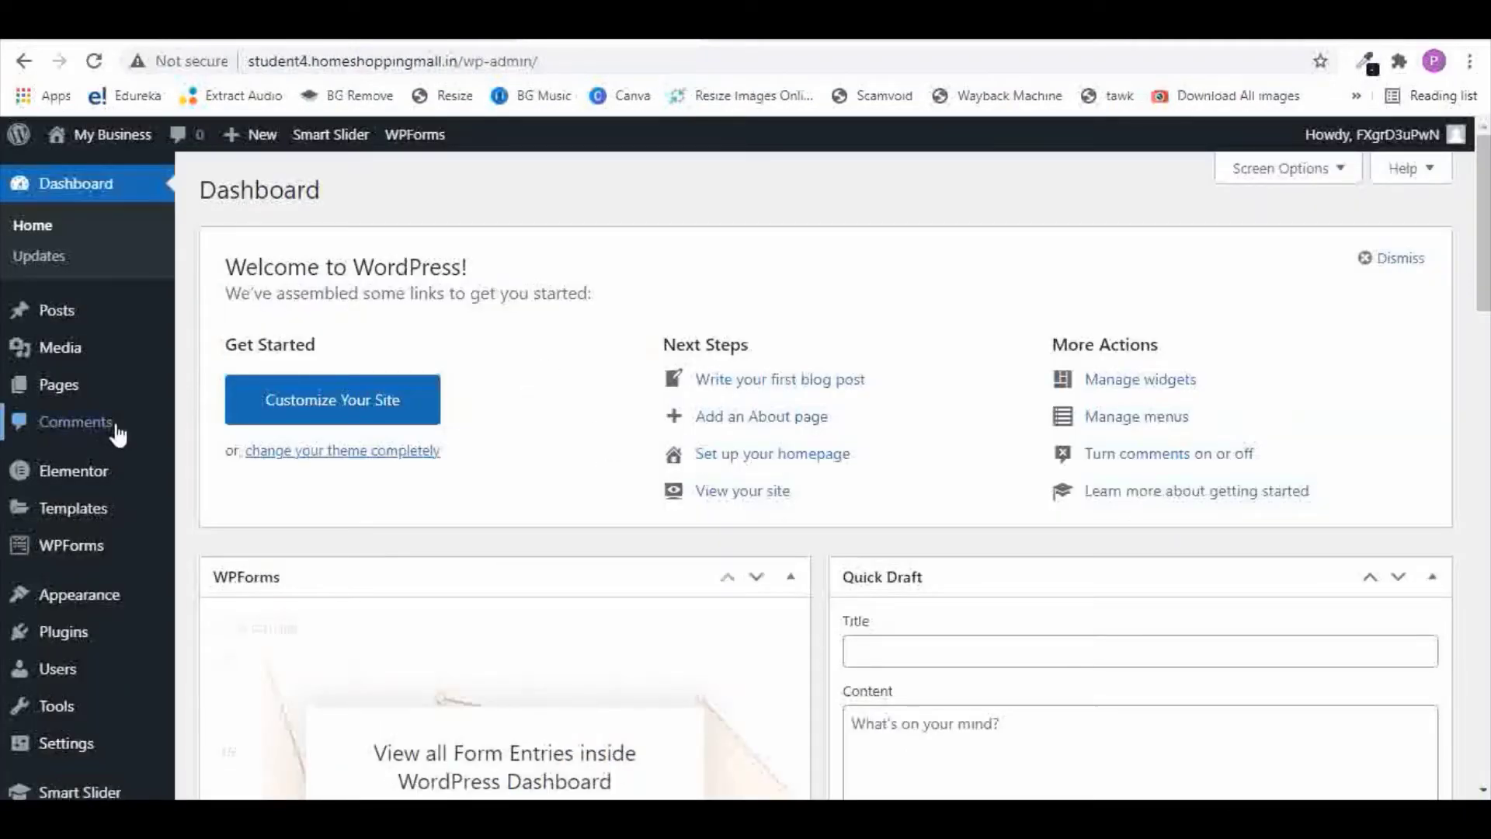
pyautogui.scroll(-3, 103, 548)
pyautogui.moveTo(103, 548)
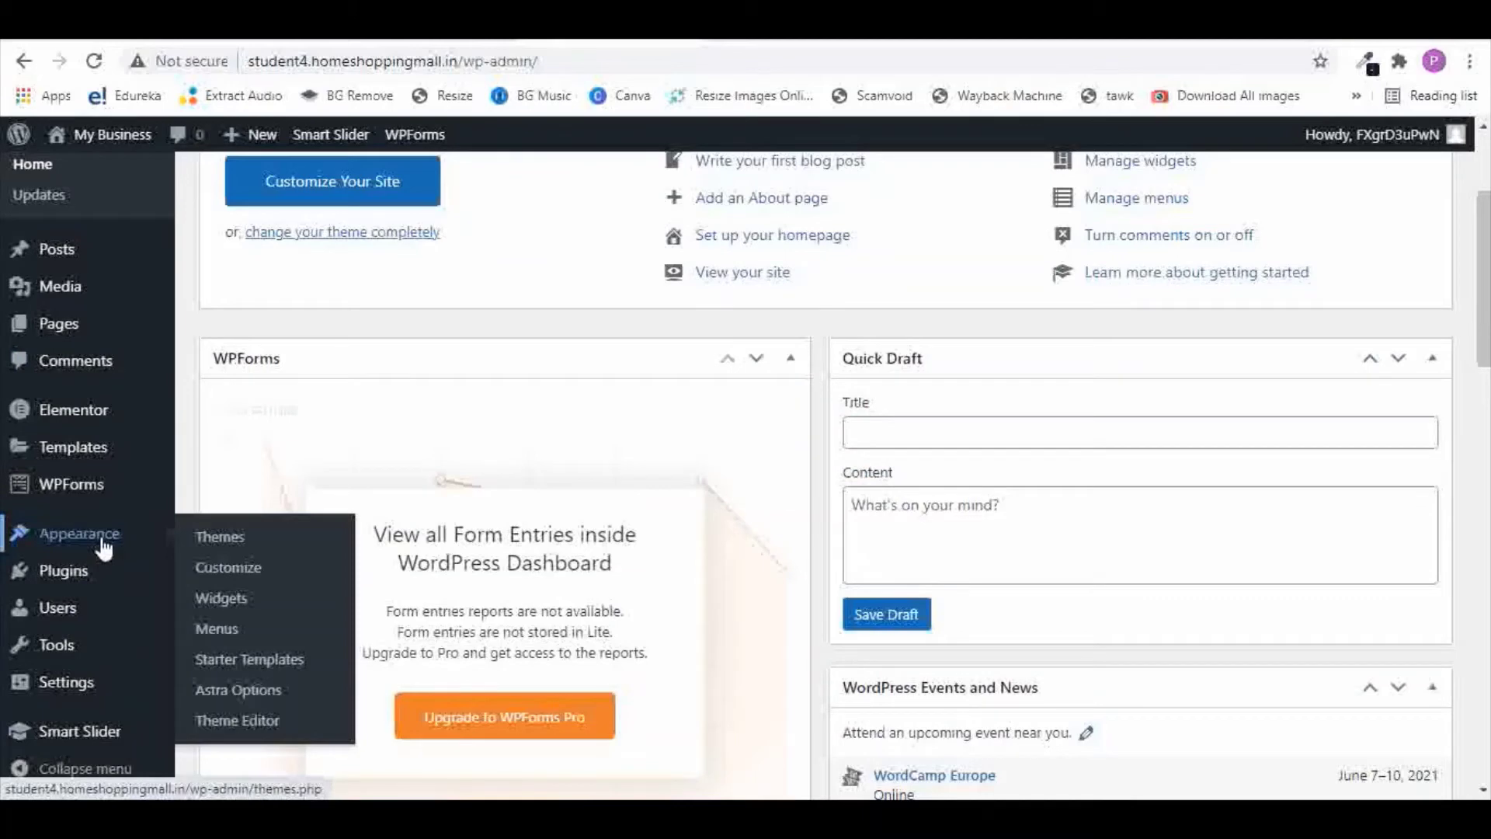
pyautogui.click(224, 644)
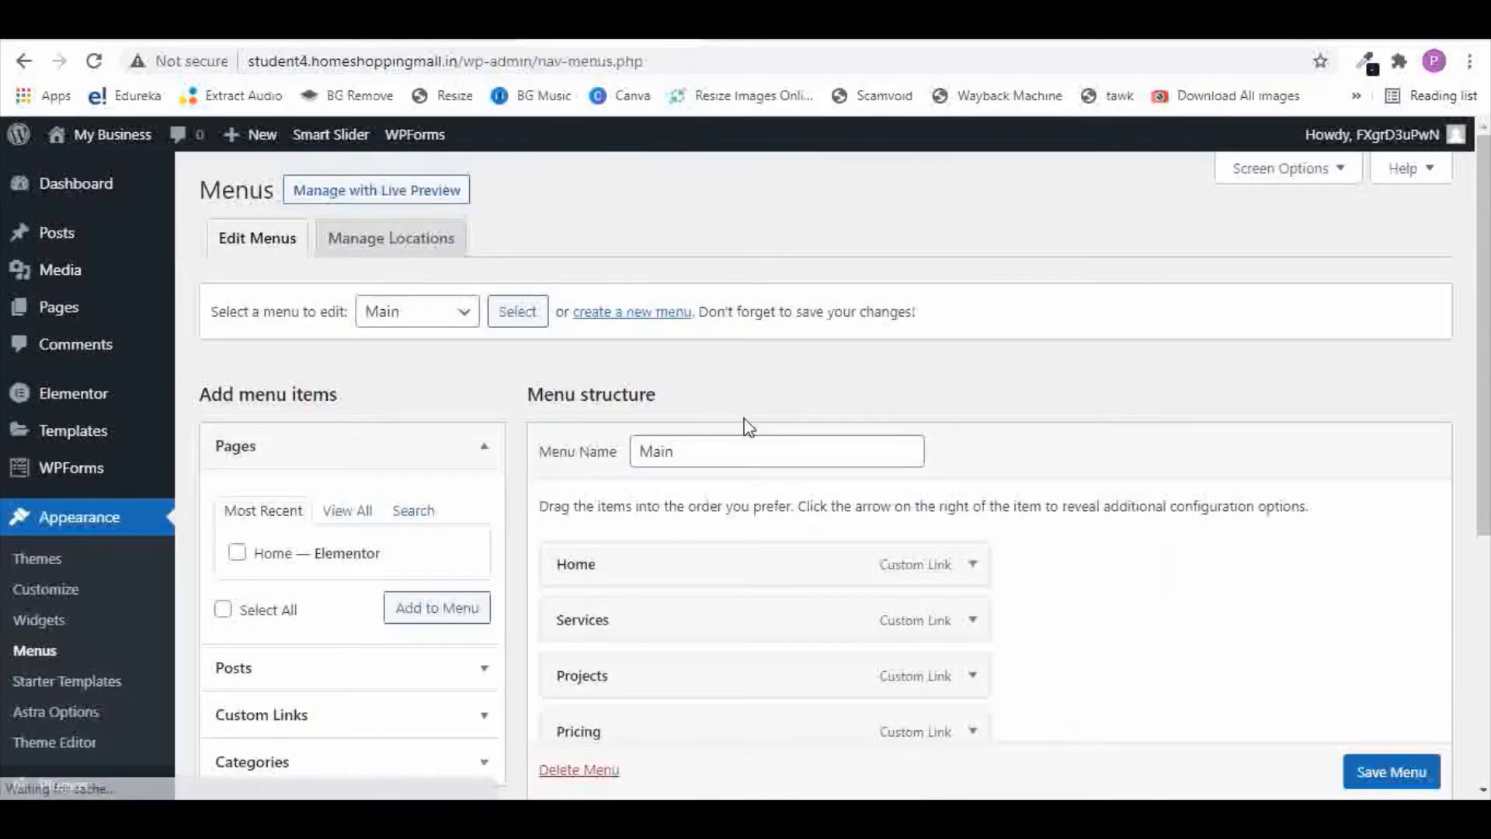
# - Remove the Contact and Pricing custom links from the Main menu
pyautogui.scroll(-3, 706, 452)
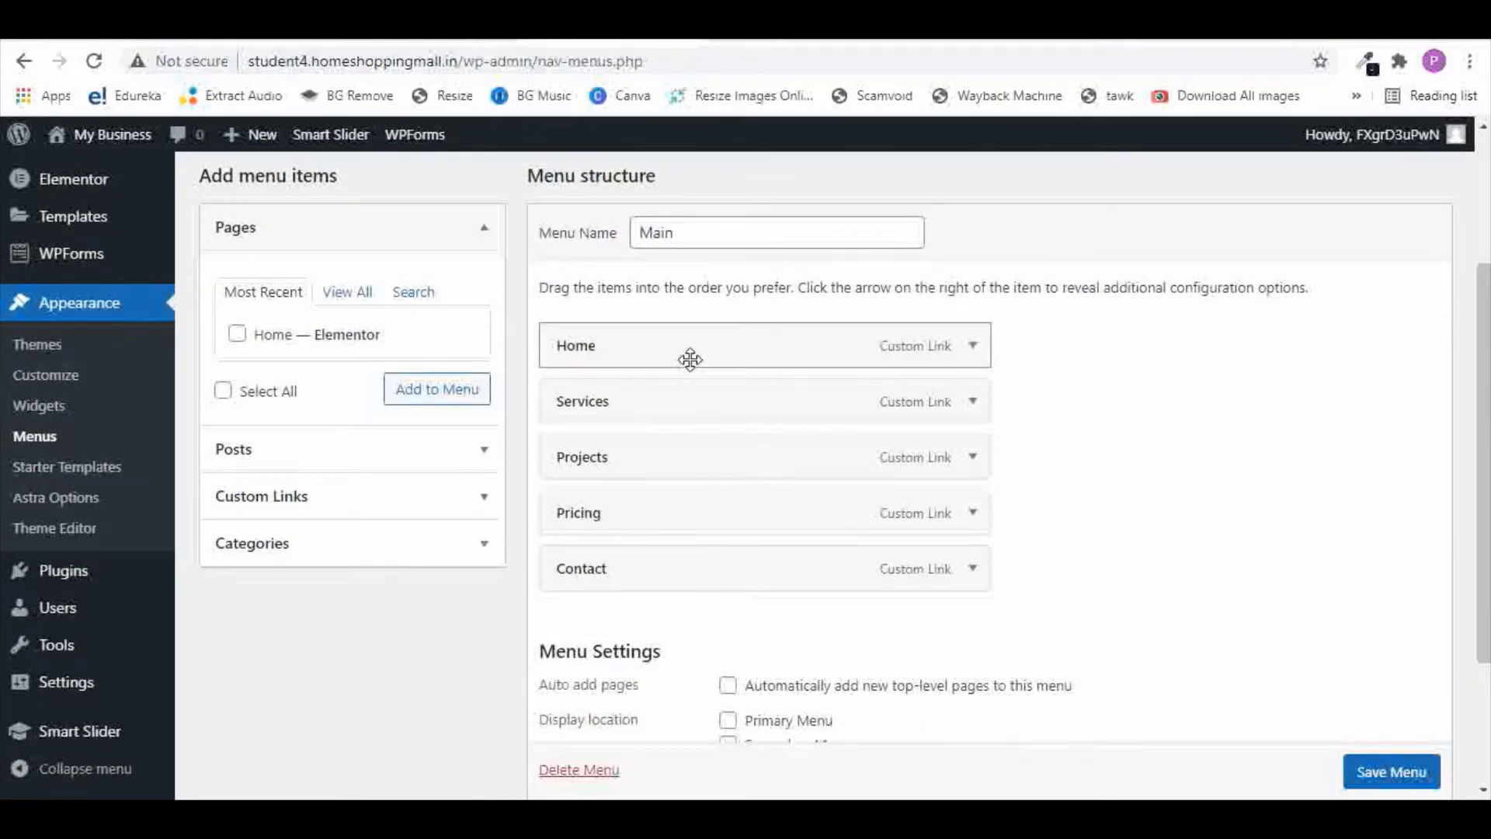
pyautogui.scroll(3, 722, 353)
pyautogui.scroll(-3, 907, 357)
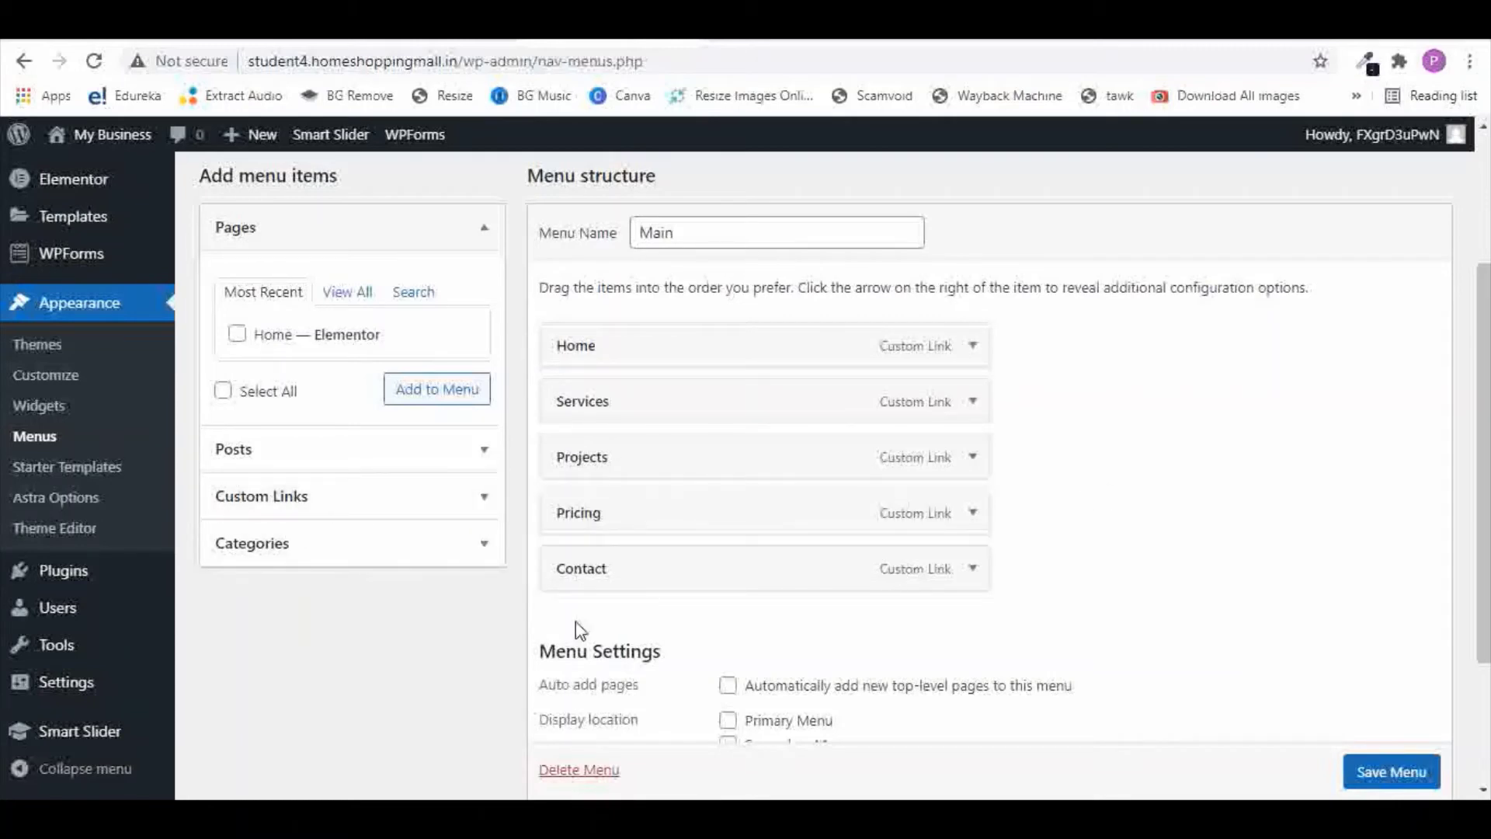
pyautogui.click(973, 570)
pyautogui.scroll(-5, 717, 632)
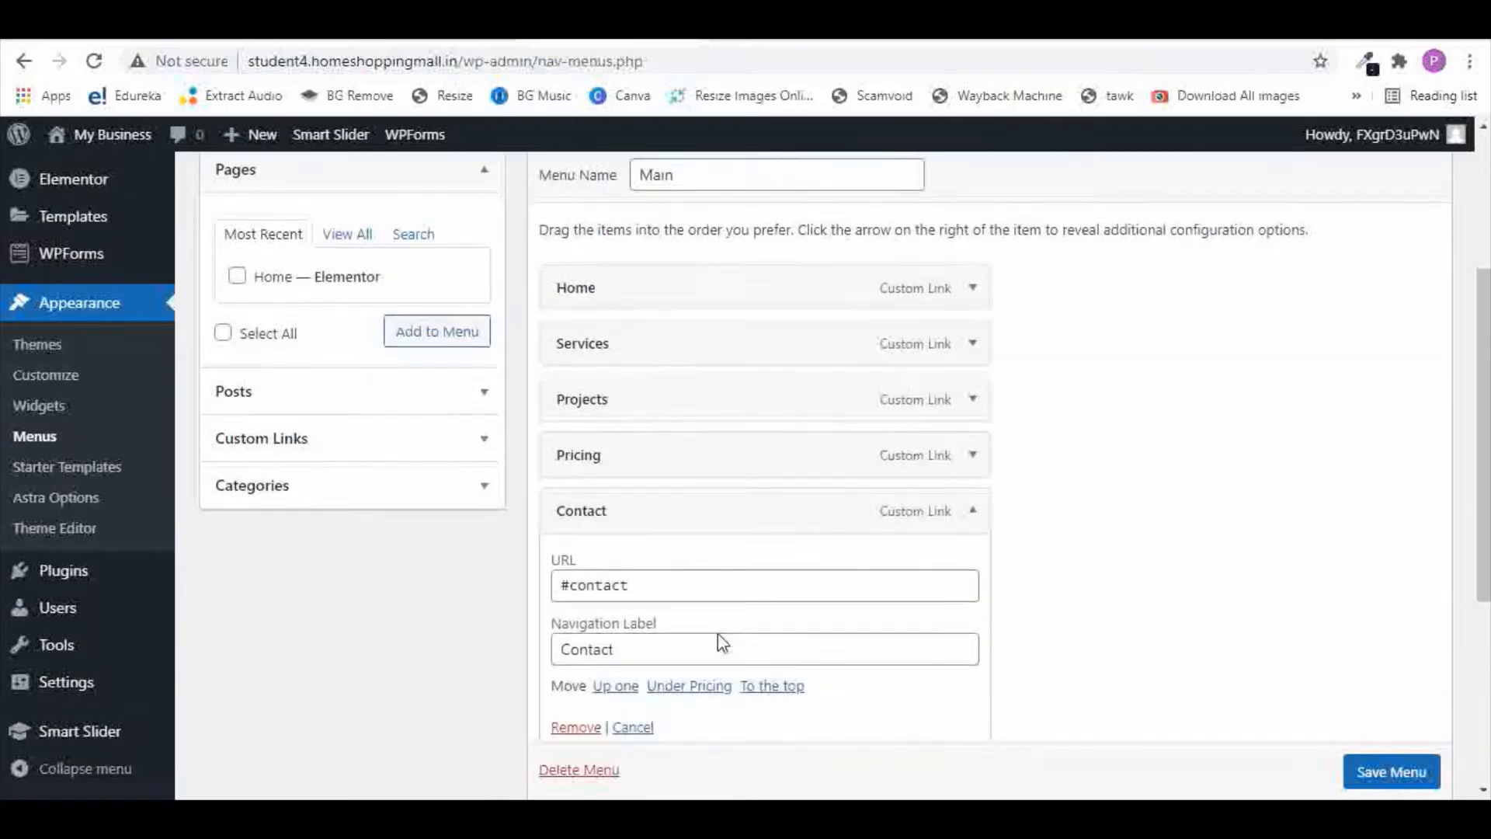
pyautogui.click(568, 367)
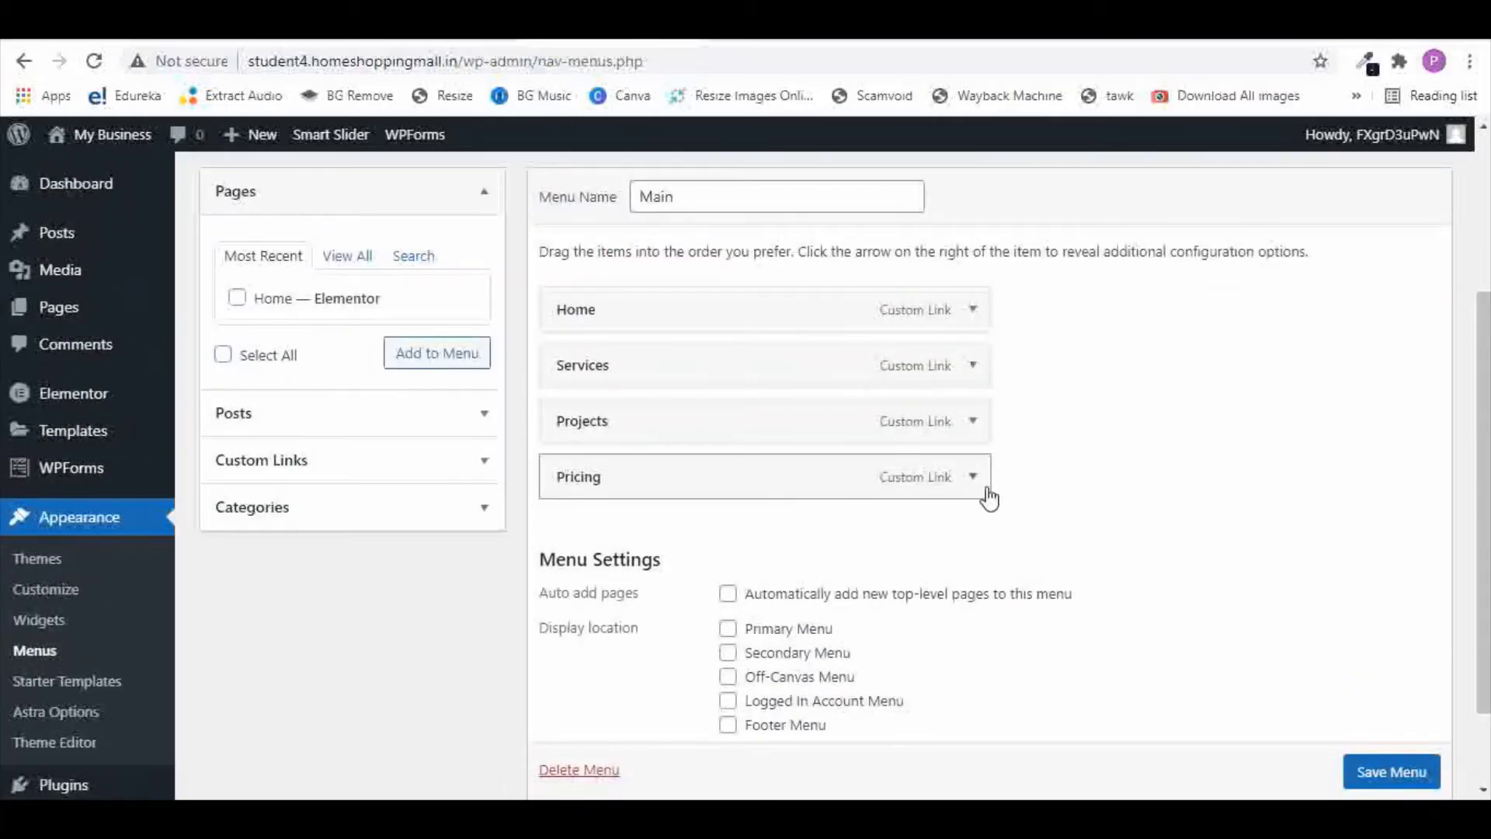
pyautogui.click(974, 481)
pyautogui.click(584, 694)
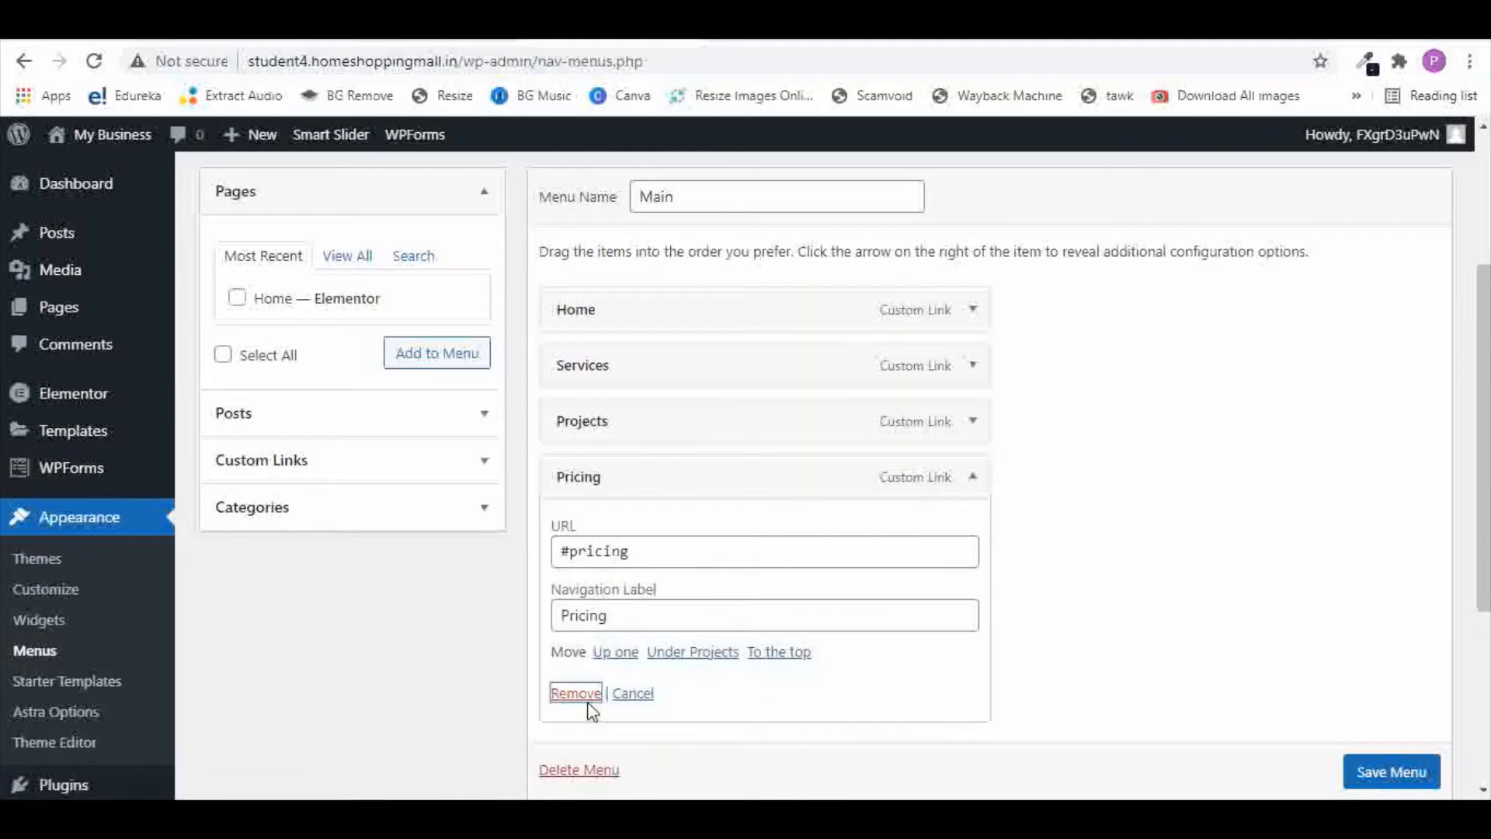
pyautogui.click(575, 693)
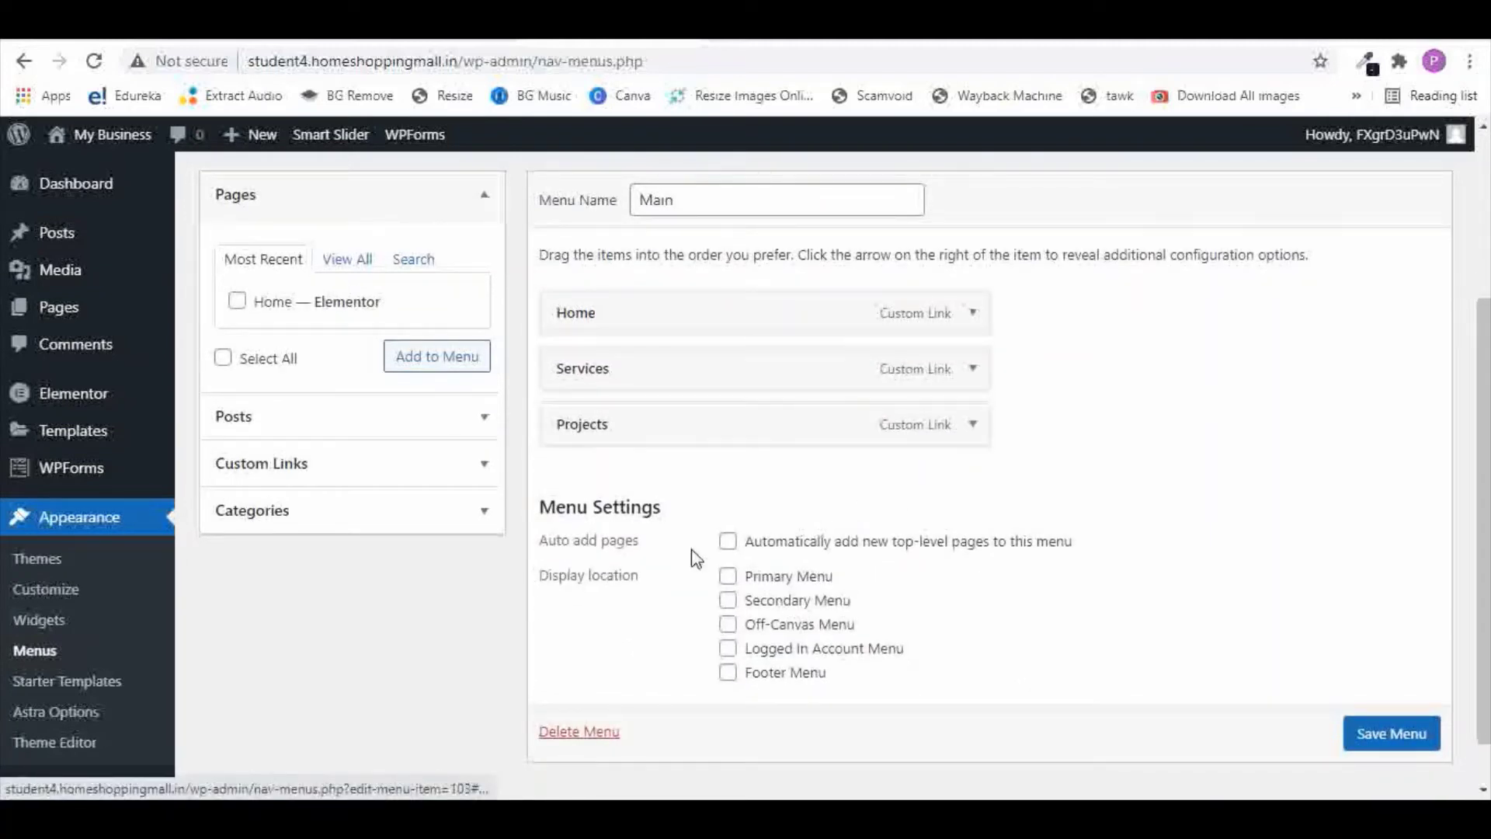
# - Remove the Projects and Services custom links from the Main menu
pyautogui.click(973, 425)
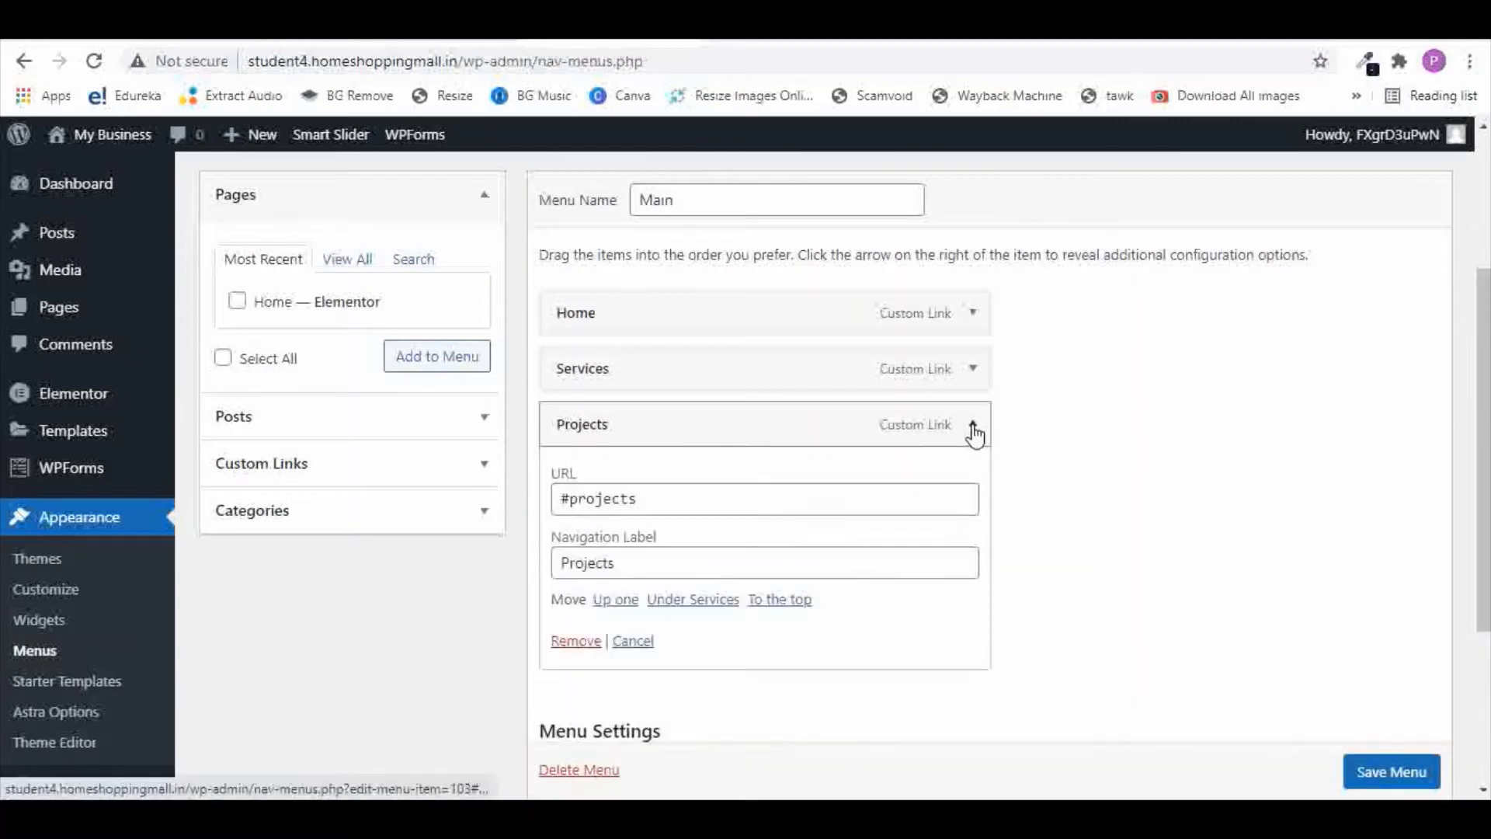
pyautogui.click(581, 643)
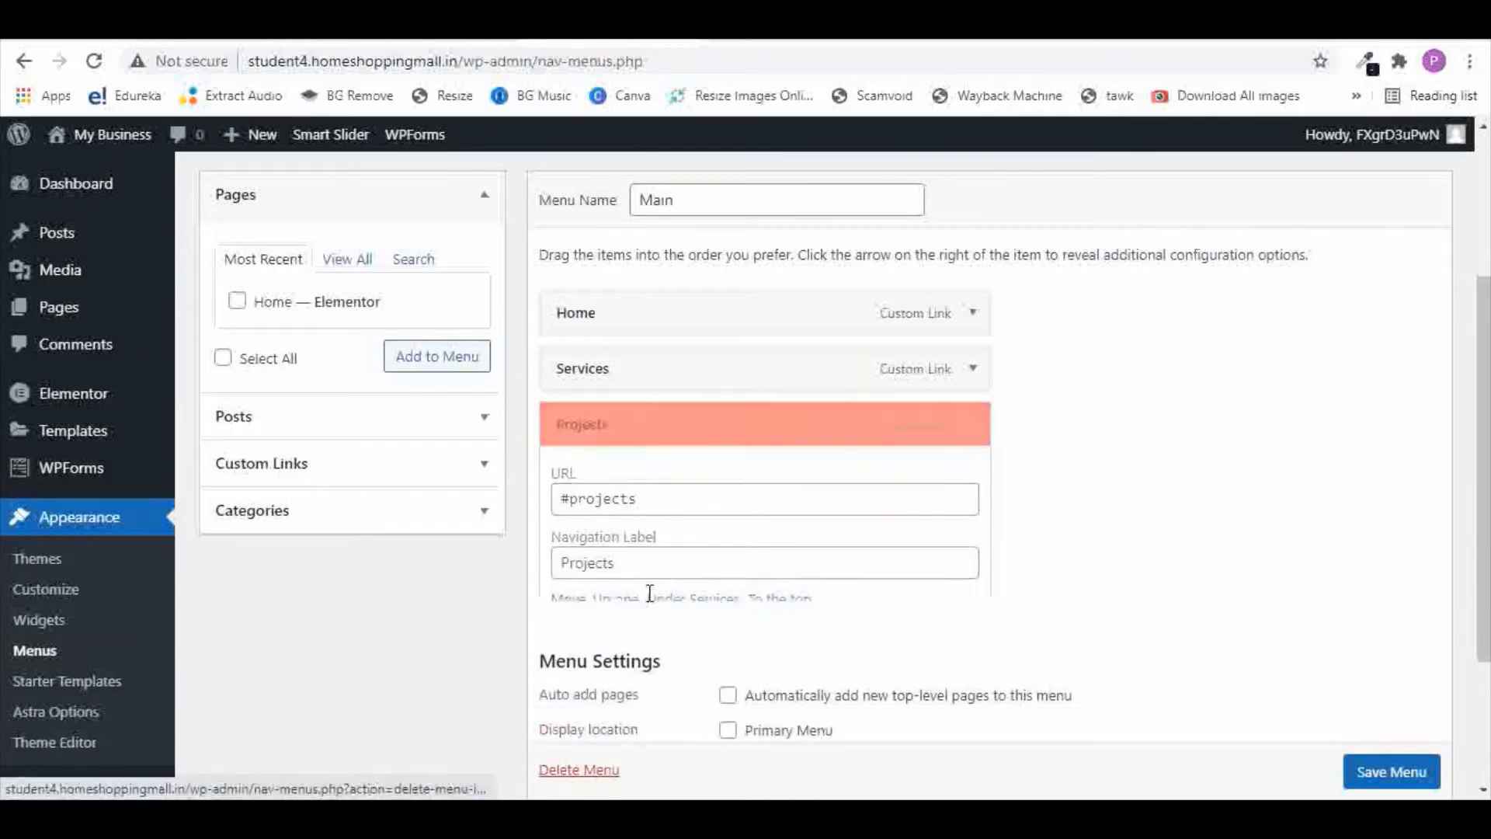
pyautogui.click(973, 373)
pyautogui.click(581, 590)
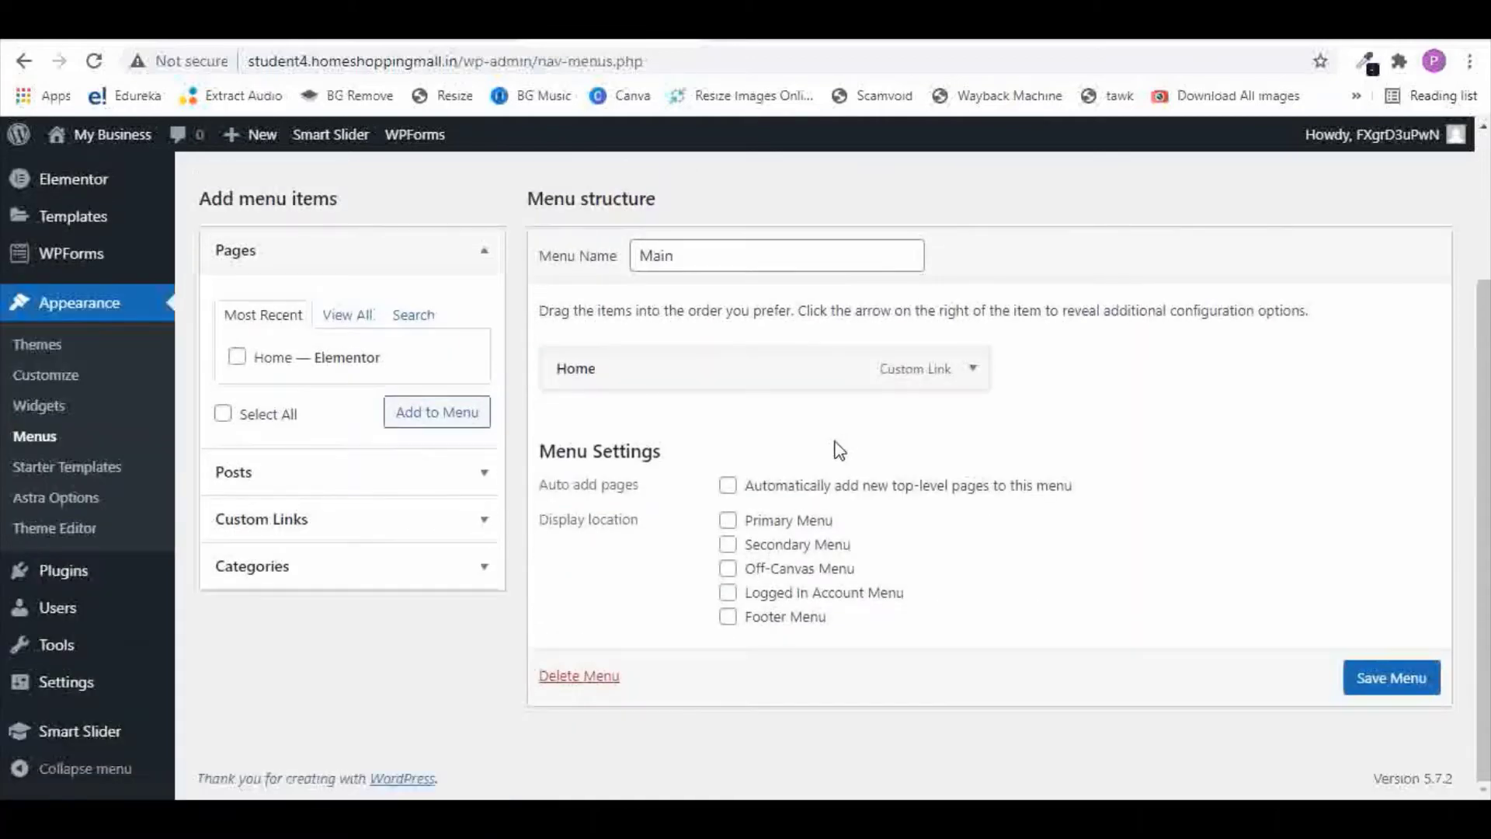
# - Remove the Home custom link from the Main menu and open the form for adding custom links
pyautogui.click(973, 368)
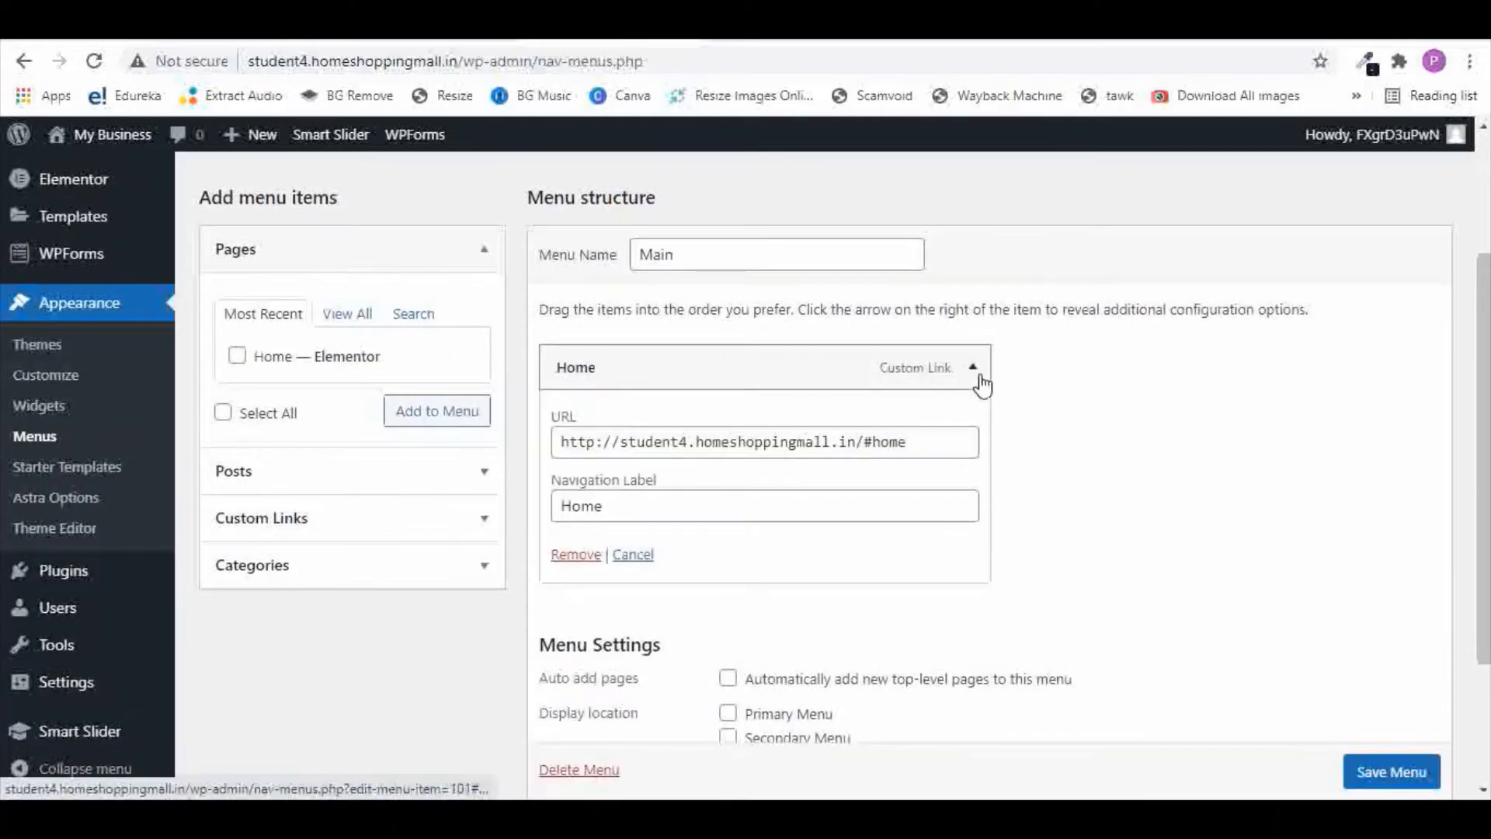
pyautogui.click(576, 554)
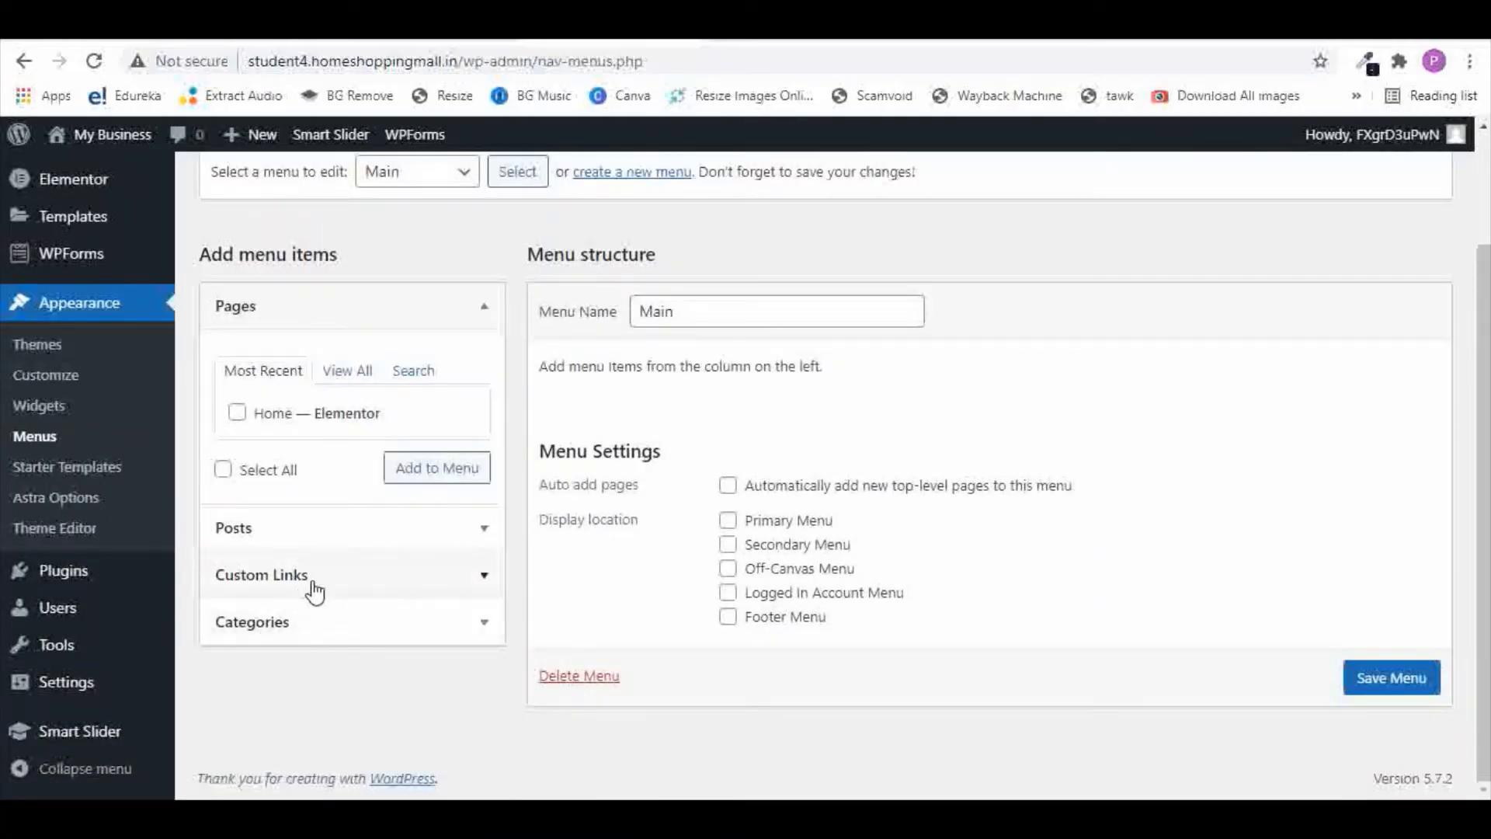
pyautogui.click(484, 576)
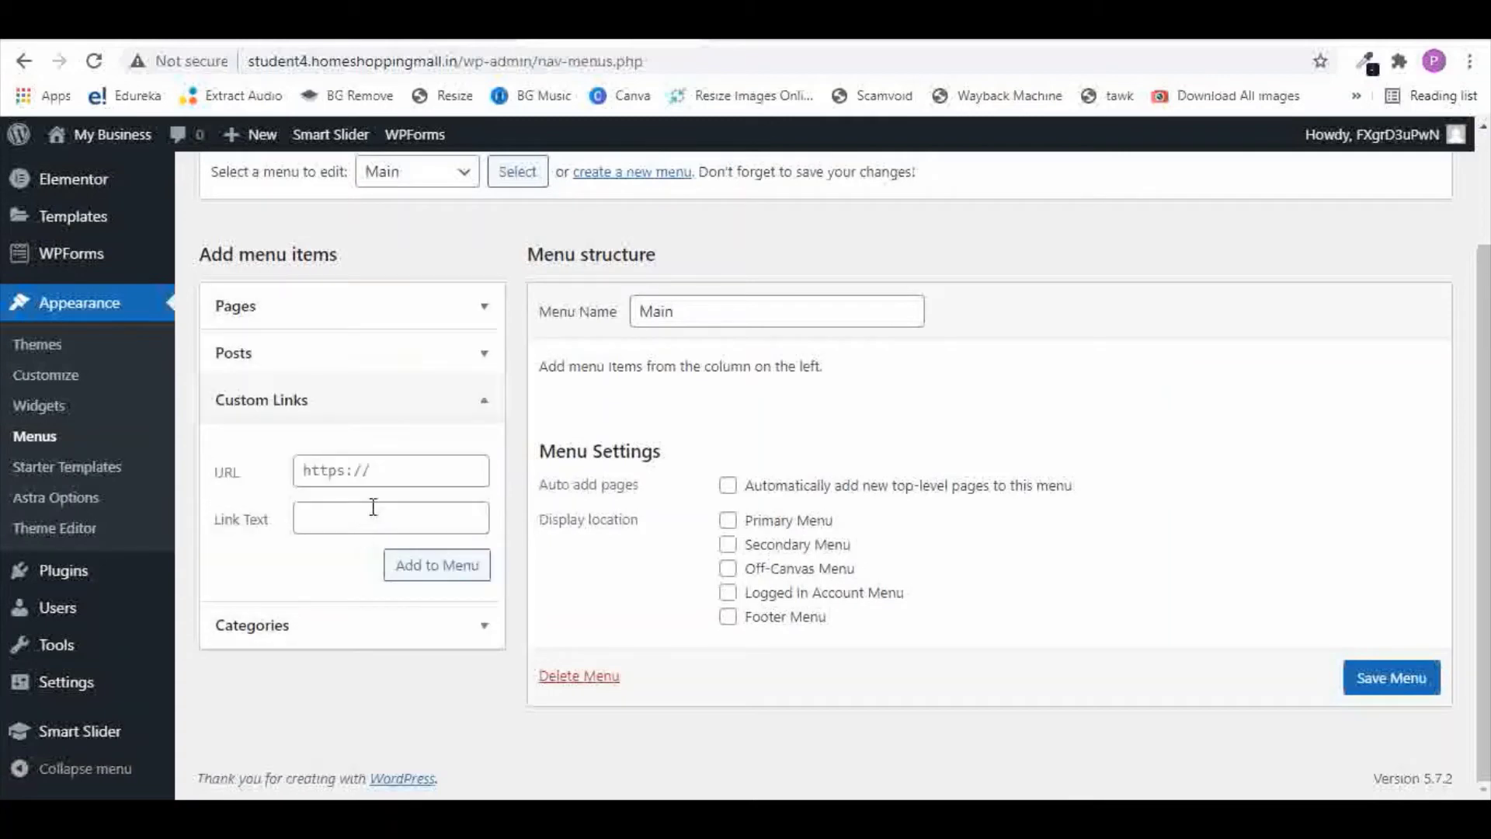
pyautogui.click(326, 519)
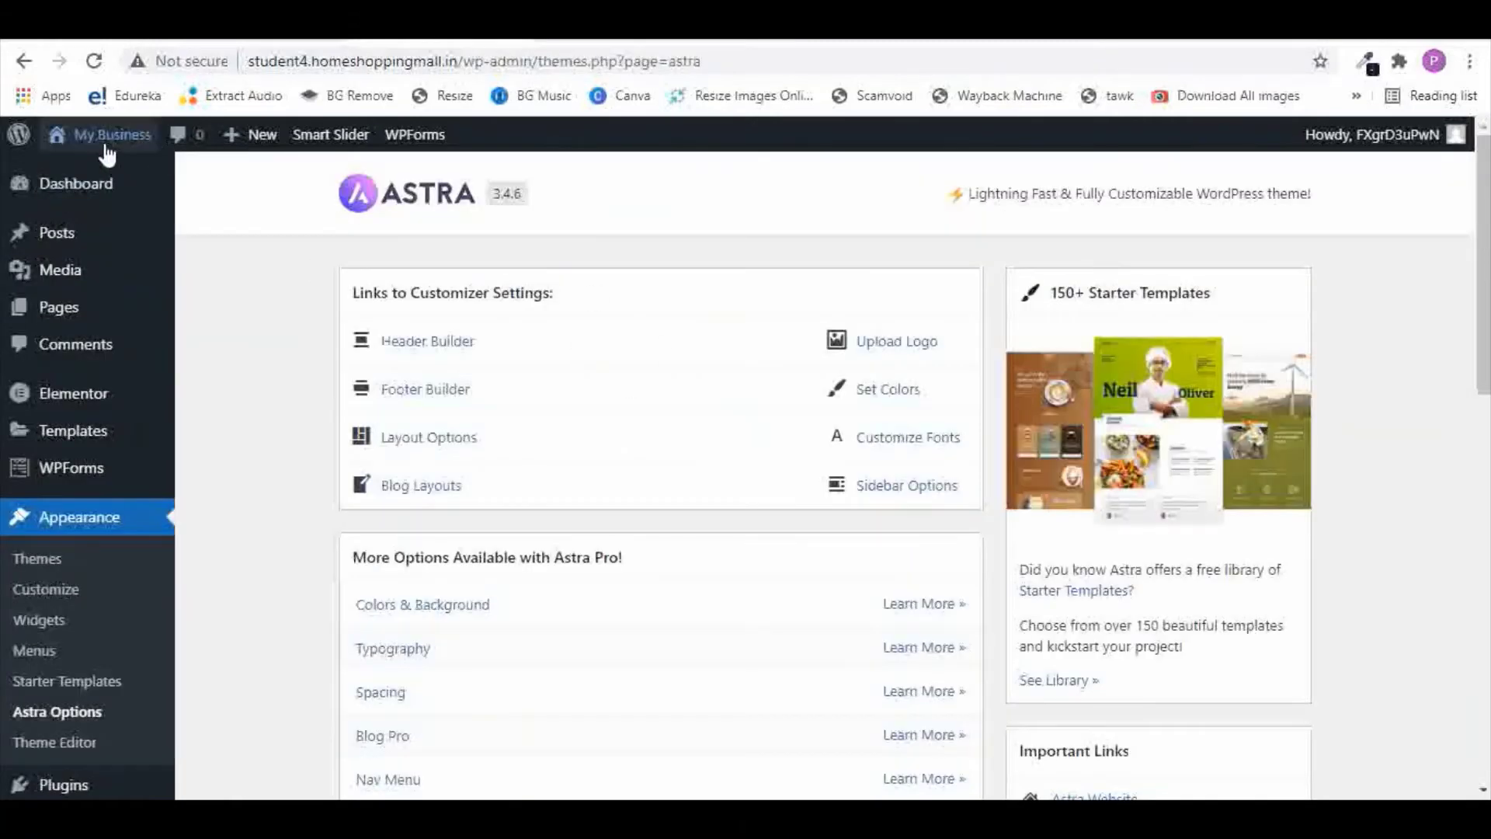
# - Visit the live site's Home page and check the heading of the first section below the slider
pyautogui.moveTo(98, 147)
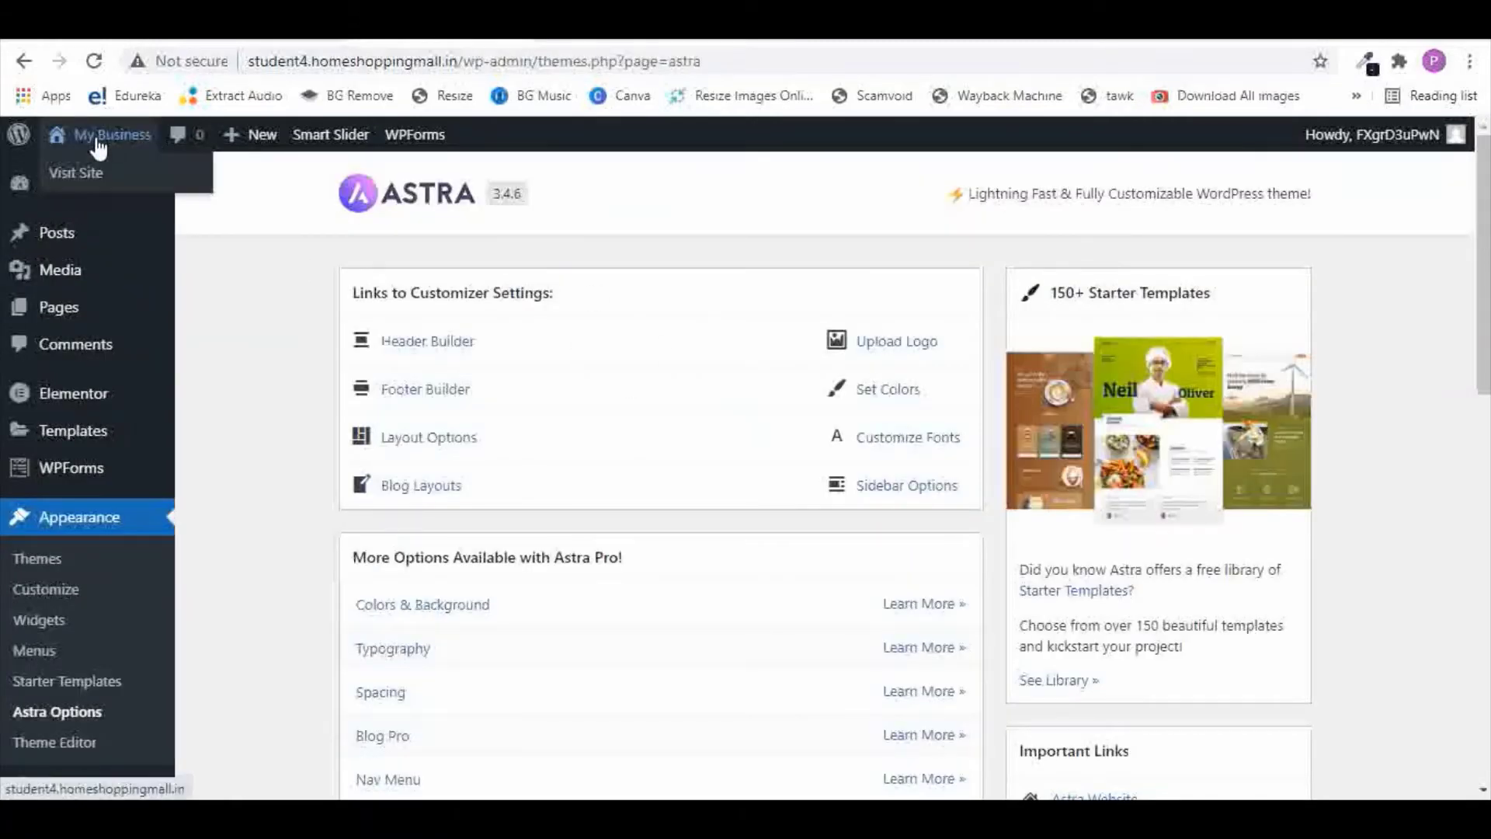
pyautogui.click(81, 176)
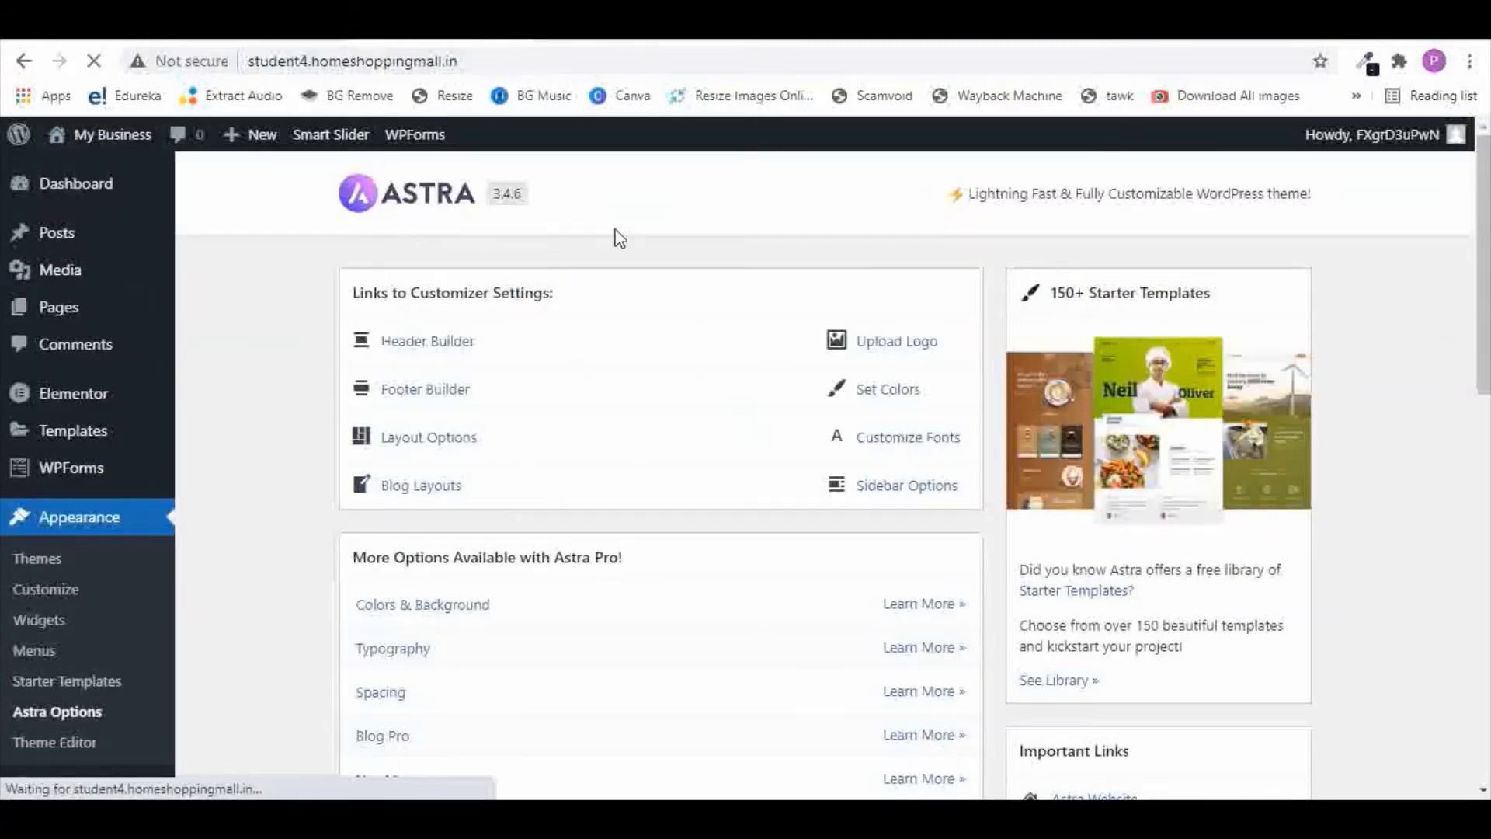
pyautogui.scroll(-8, 508, 348)
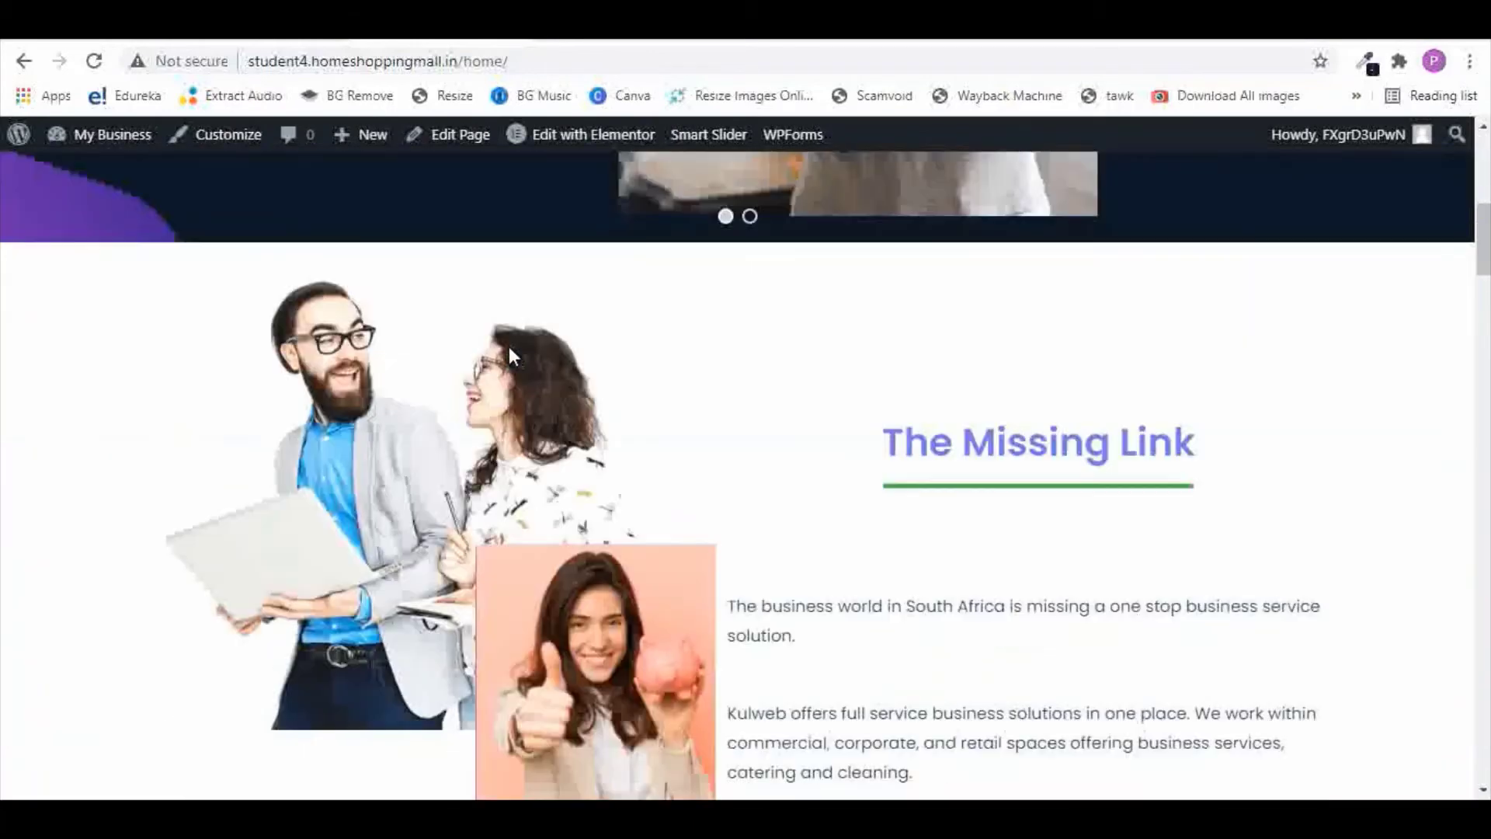
pyautogui.scroll(-2, 869, 339)
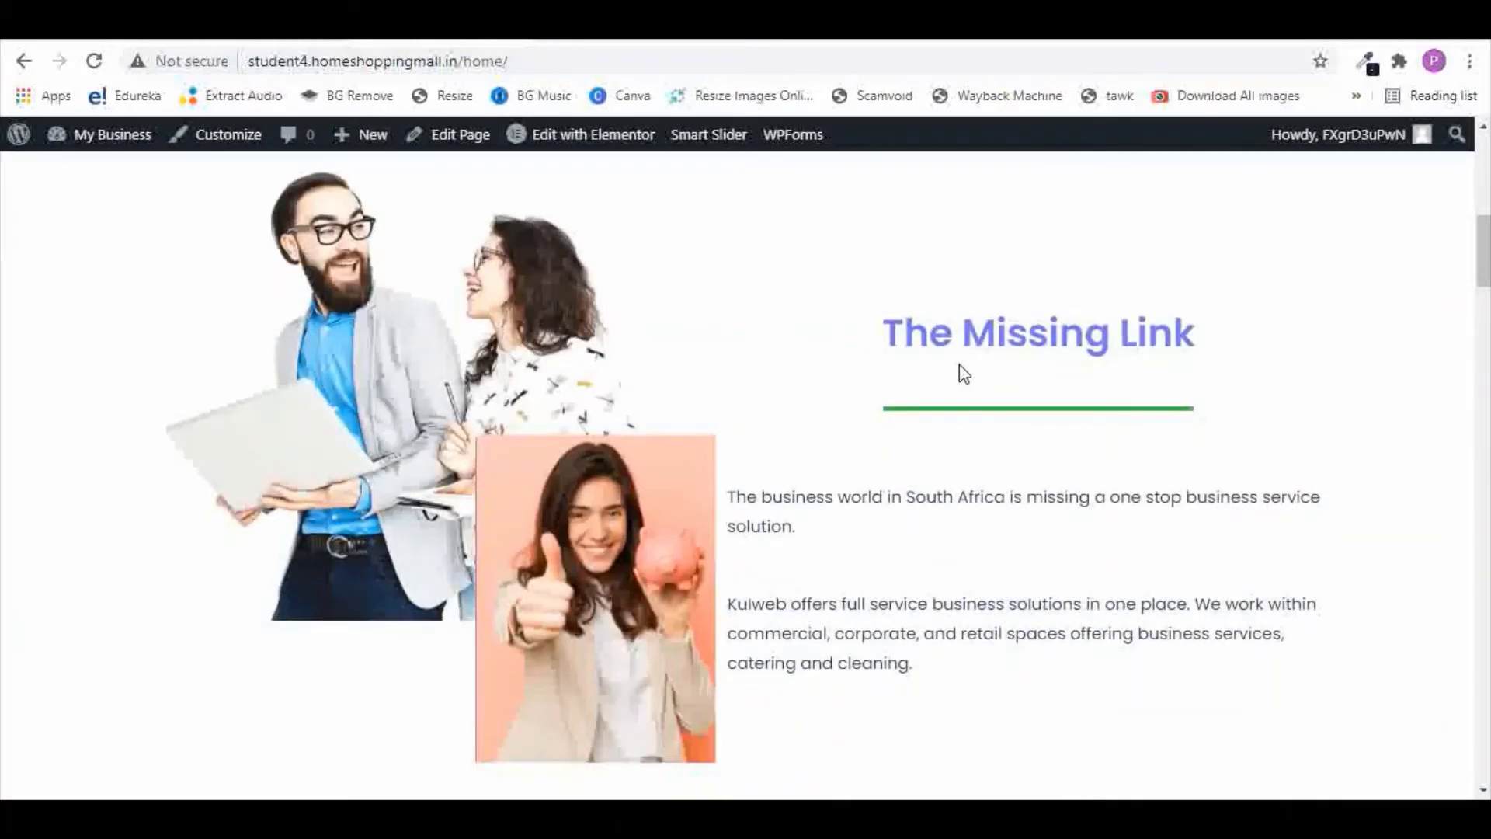
pyautogui.scroll(8, 662, 259)
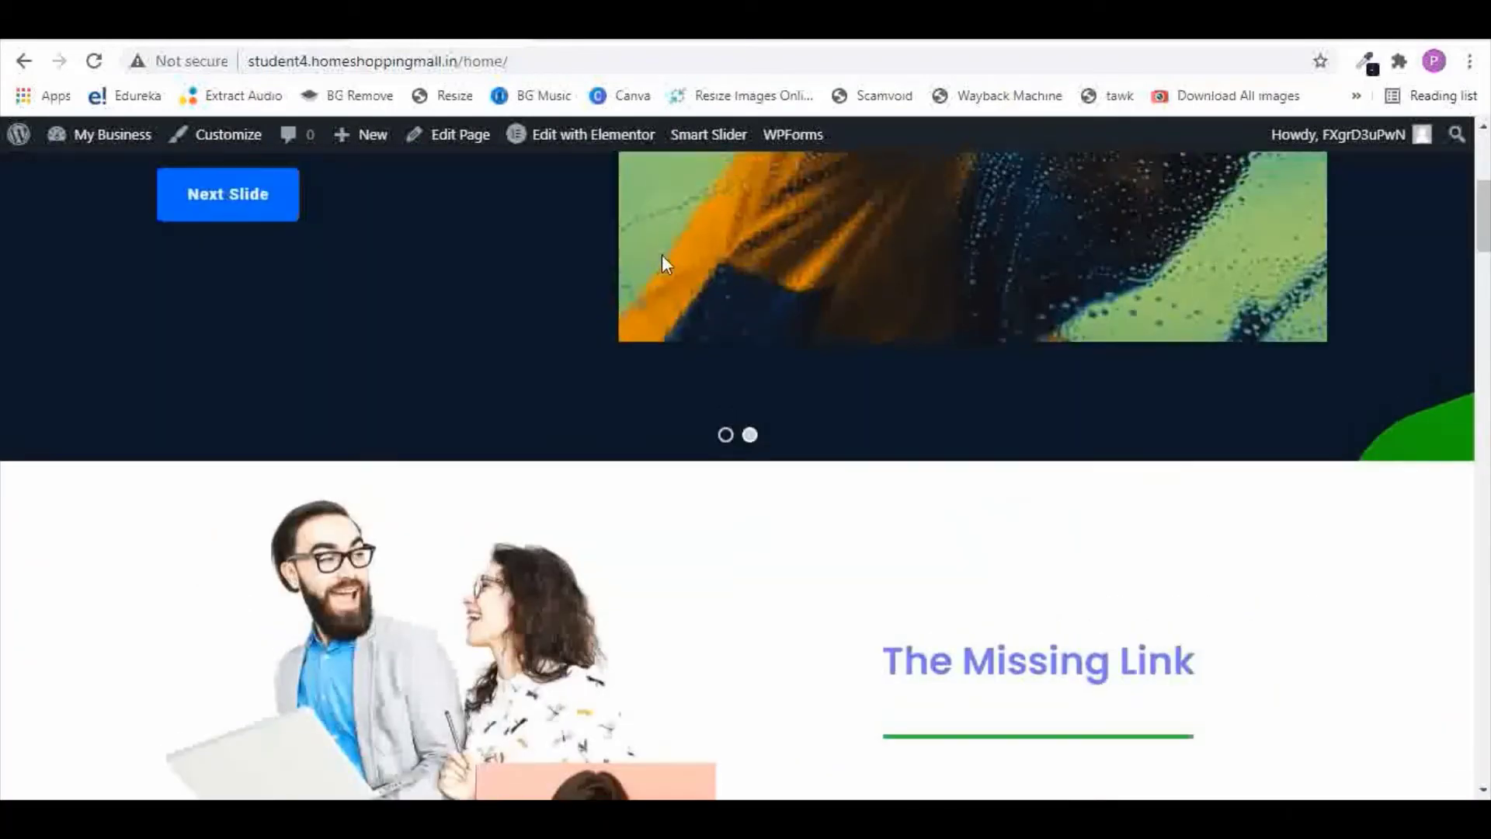
pyautogui.scroll(-5, 666, 253)
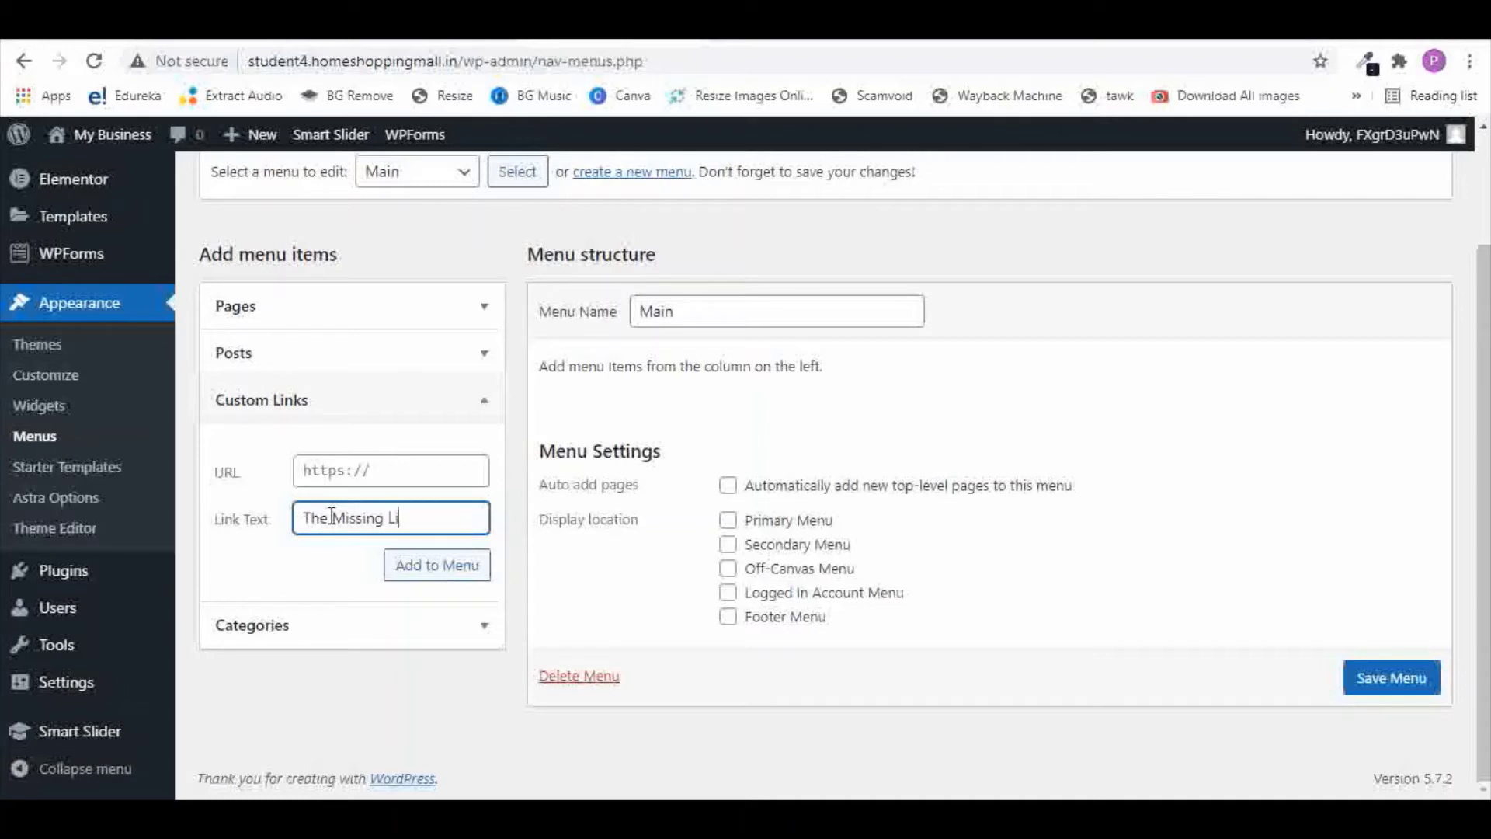
# - Add a custom link to the Main menu with the text "The Missing Link" and the URL "#the-missing-link"
pyautogui.click(320, 473)
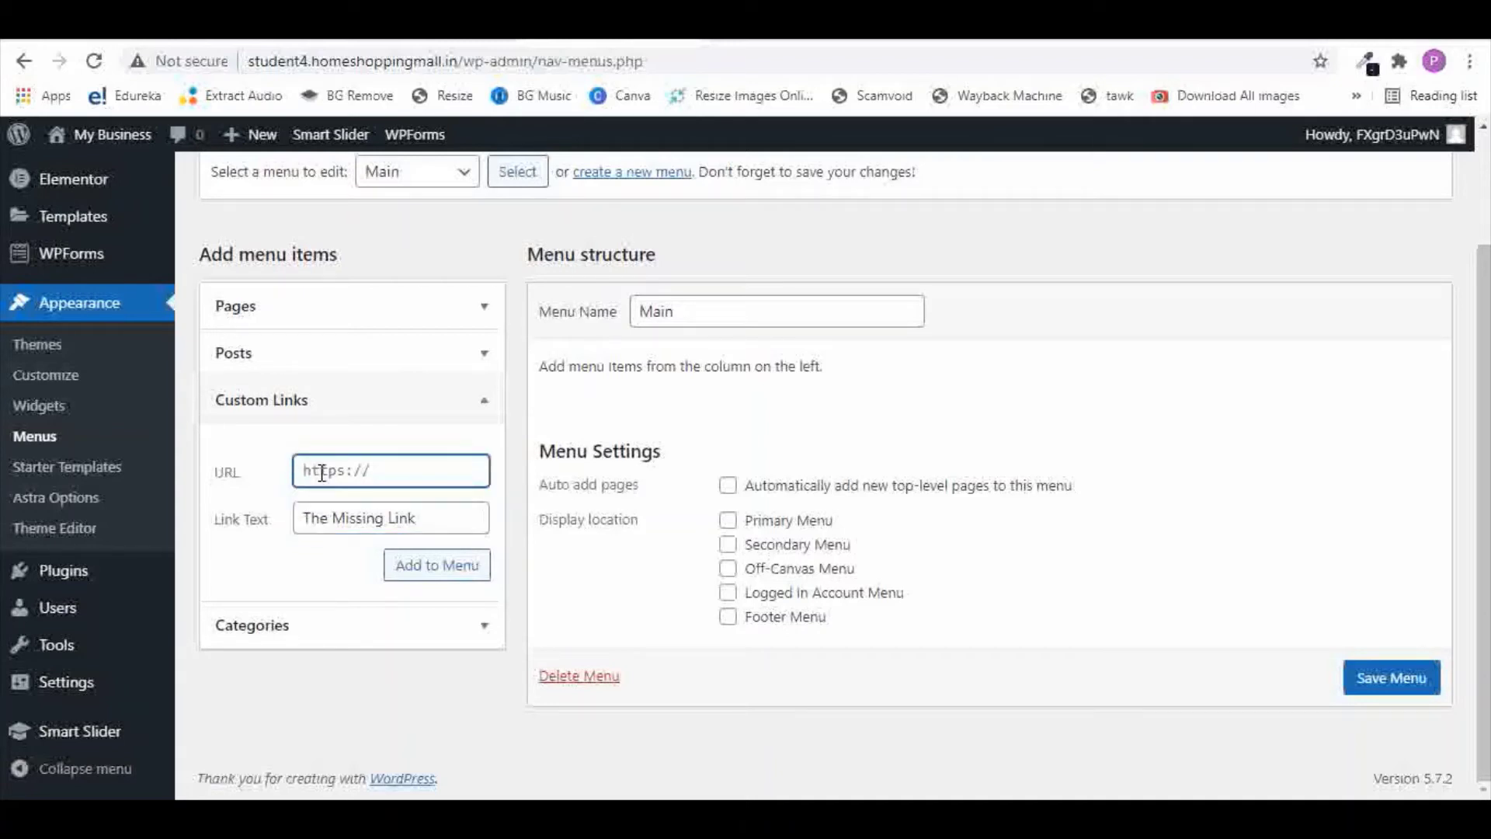
pyautogui.write('#the-missing-link')
pyautogui.click(441, 574)
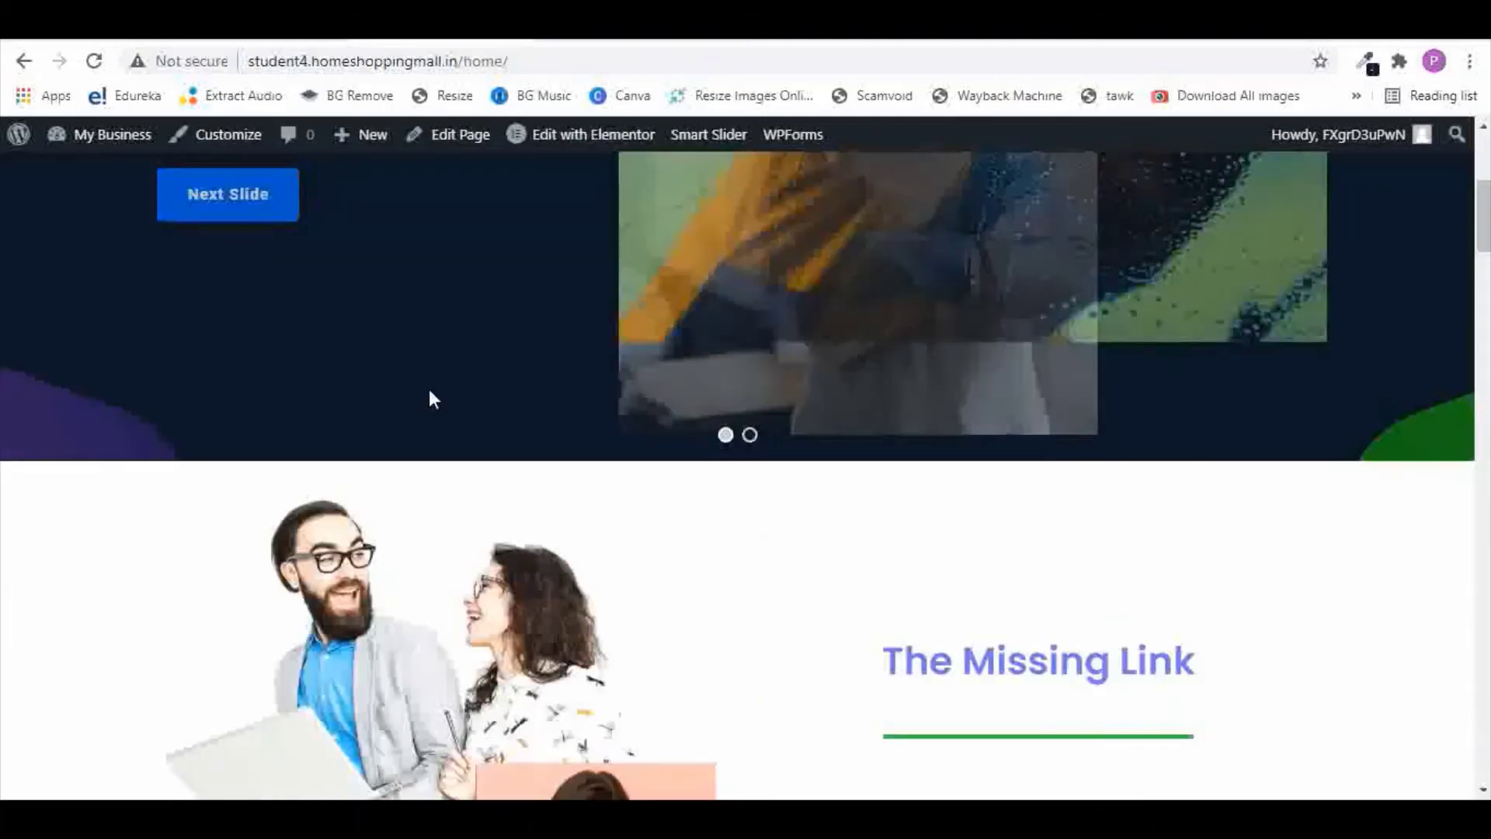
# - Find the next section on the live Home page and add its custom link "Our Solutions" with the URL "#our-solutions" to the menu
pyautogui.scroll(-7, 818, 356)
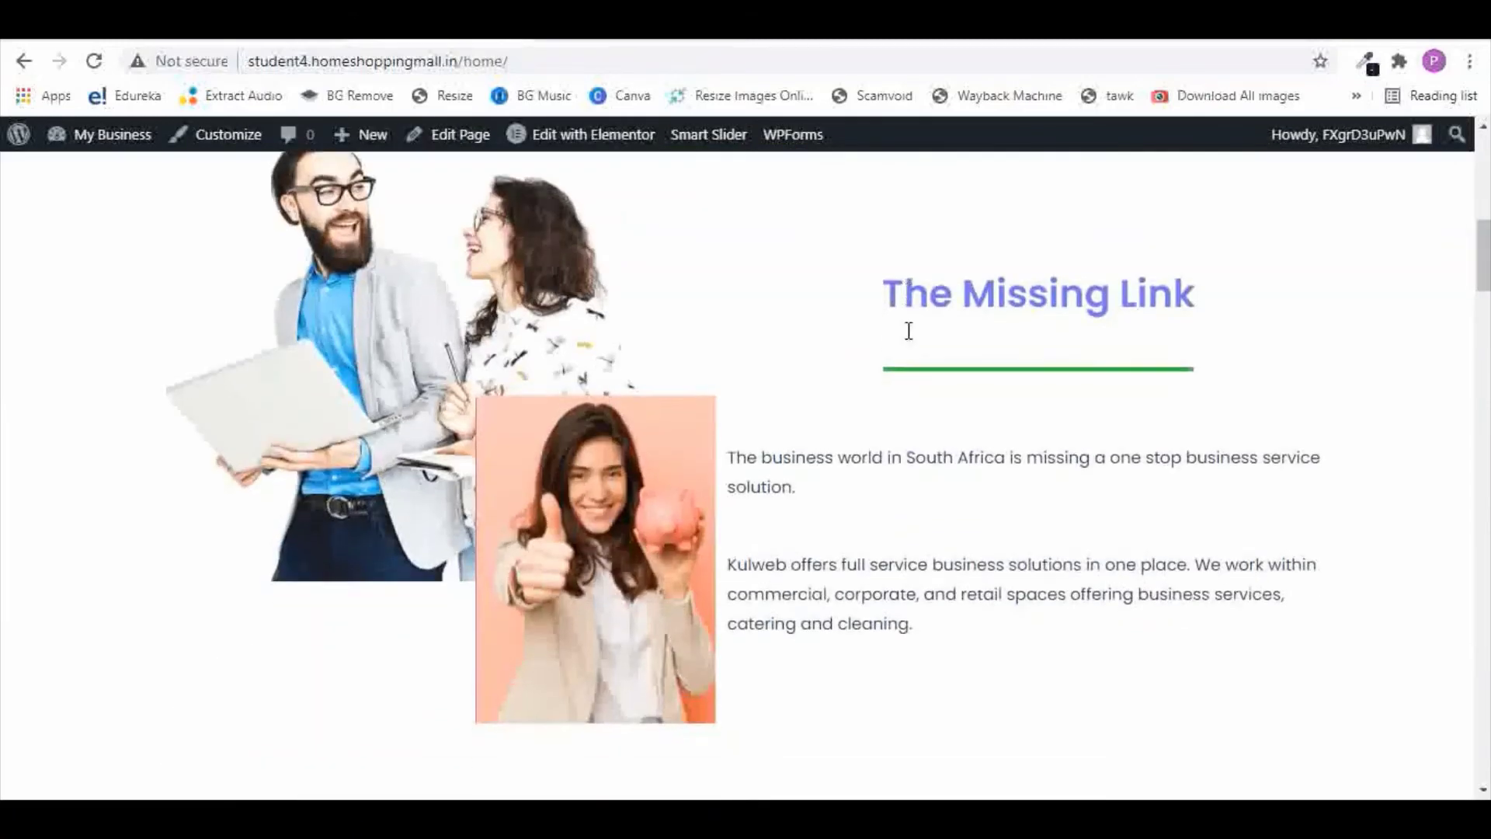
pyautogui.scroll(-4, 911, 337)
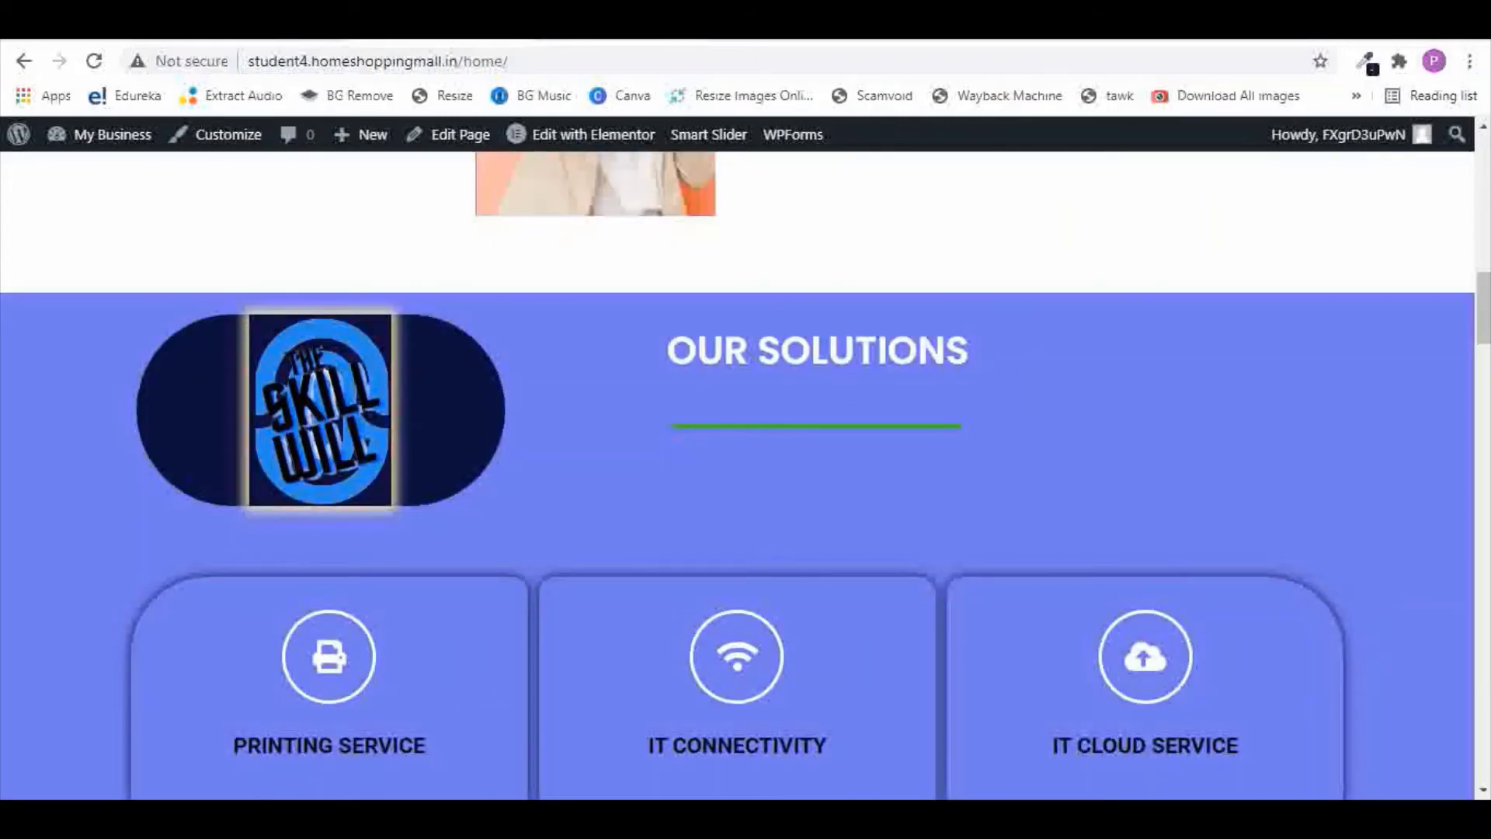
pyautogui.click(590, 23)
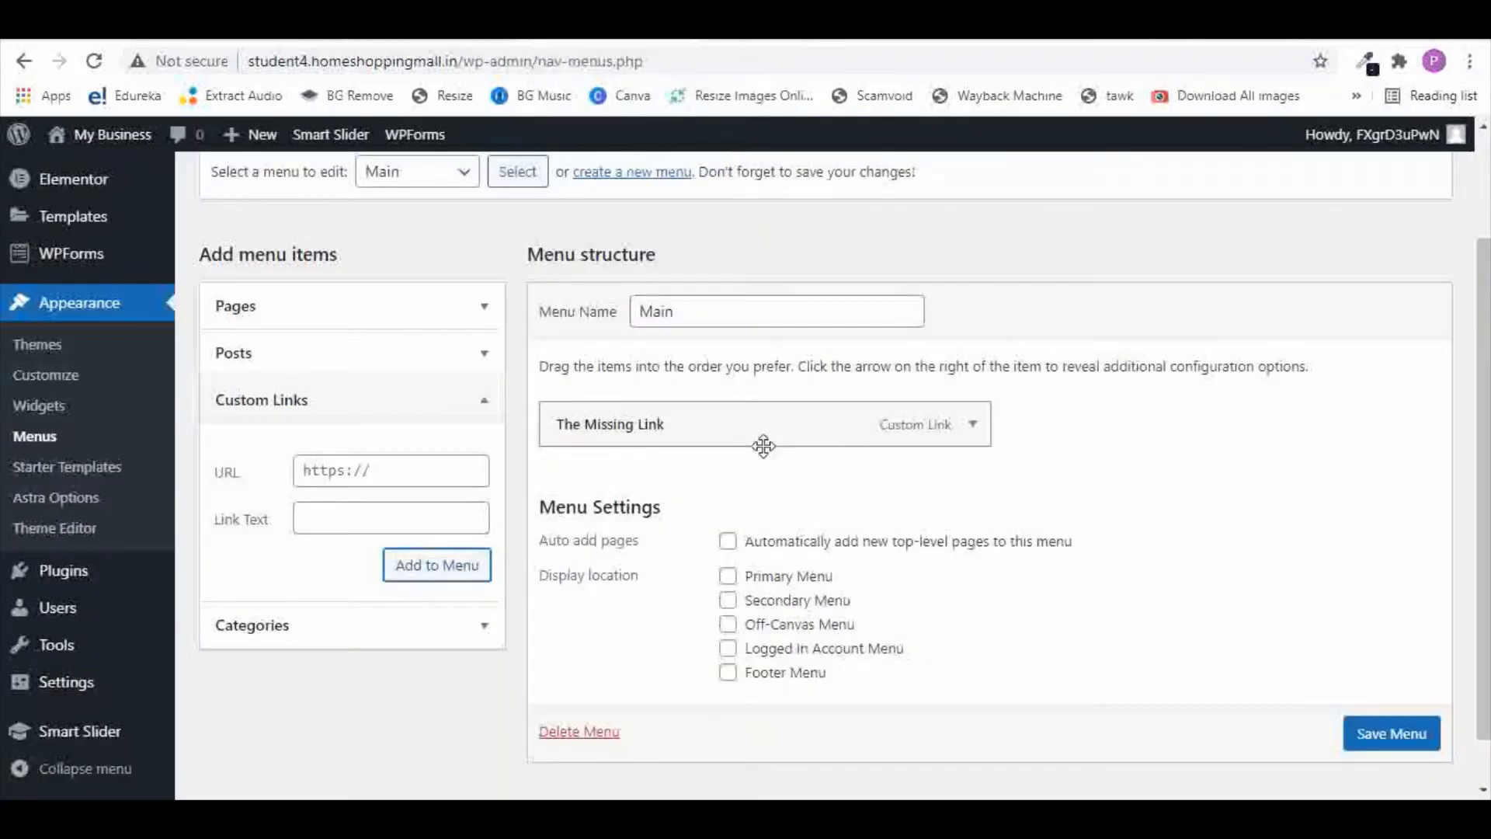
pyautogui.click(343, 524)
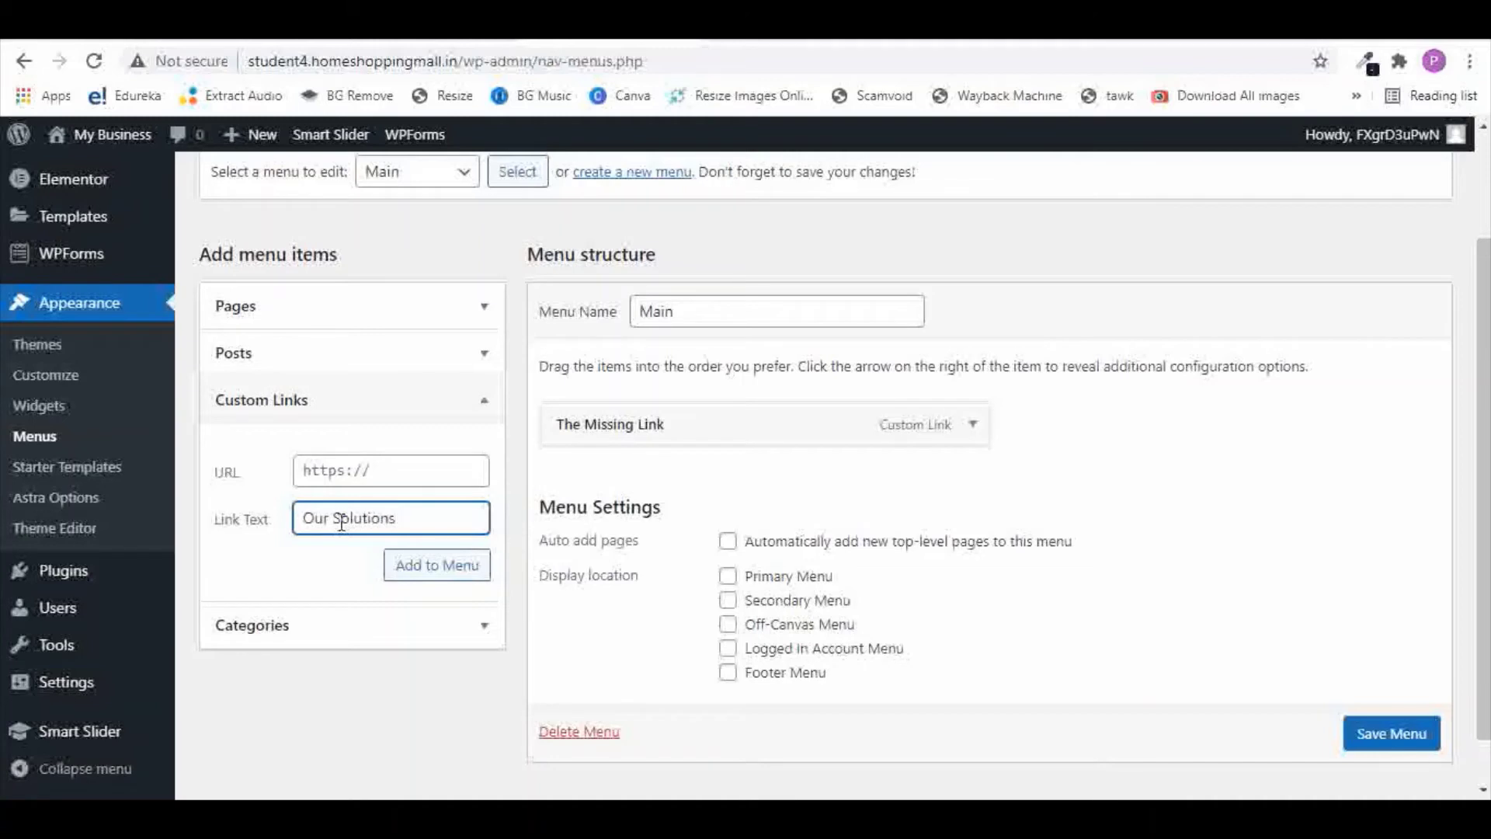
pyautogui.click(364, 469)
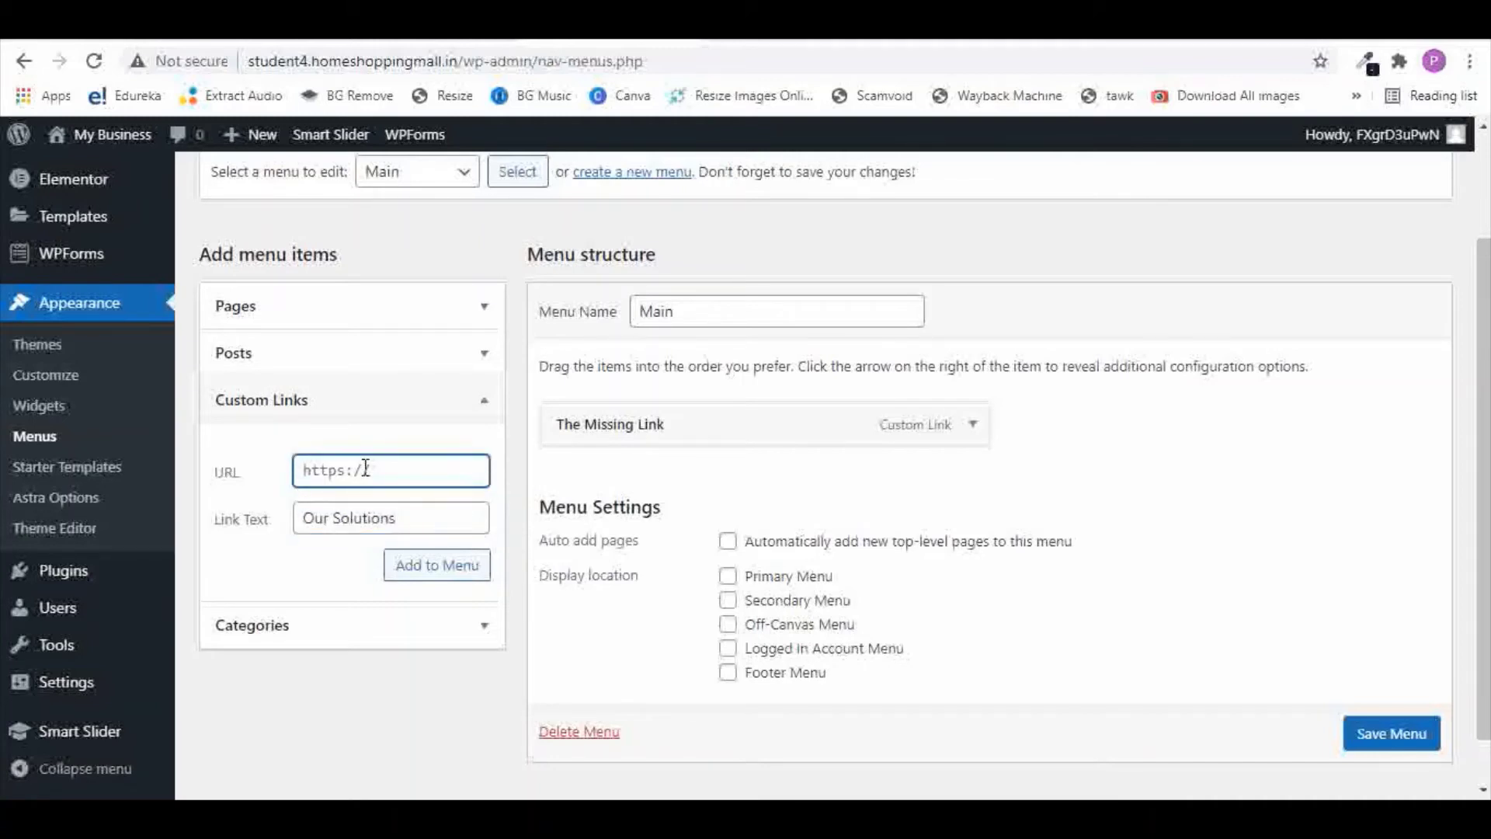
pyautogui.write('#our-solutions')
pyautogui.click(424, 574)
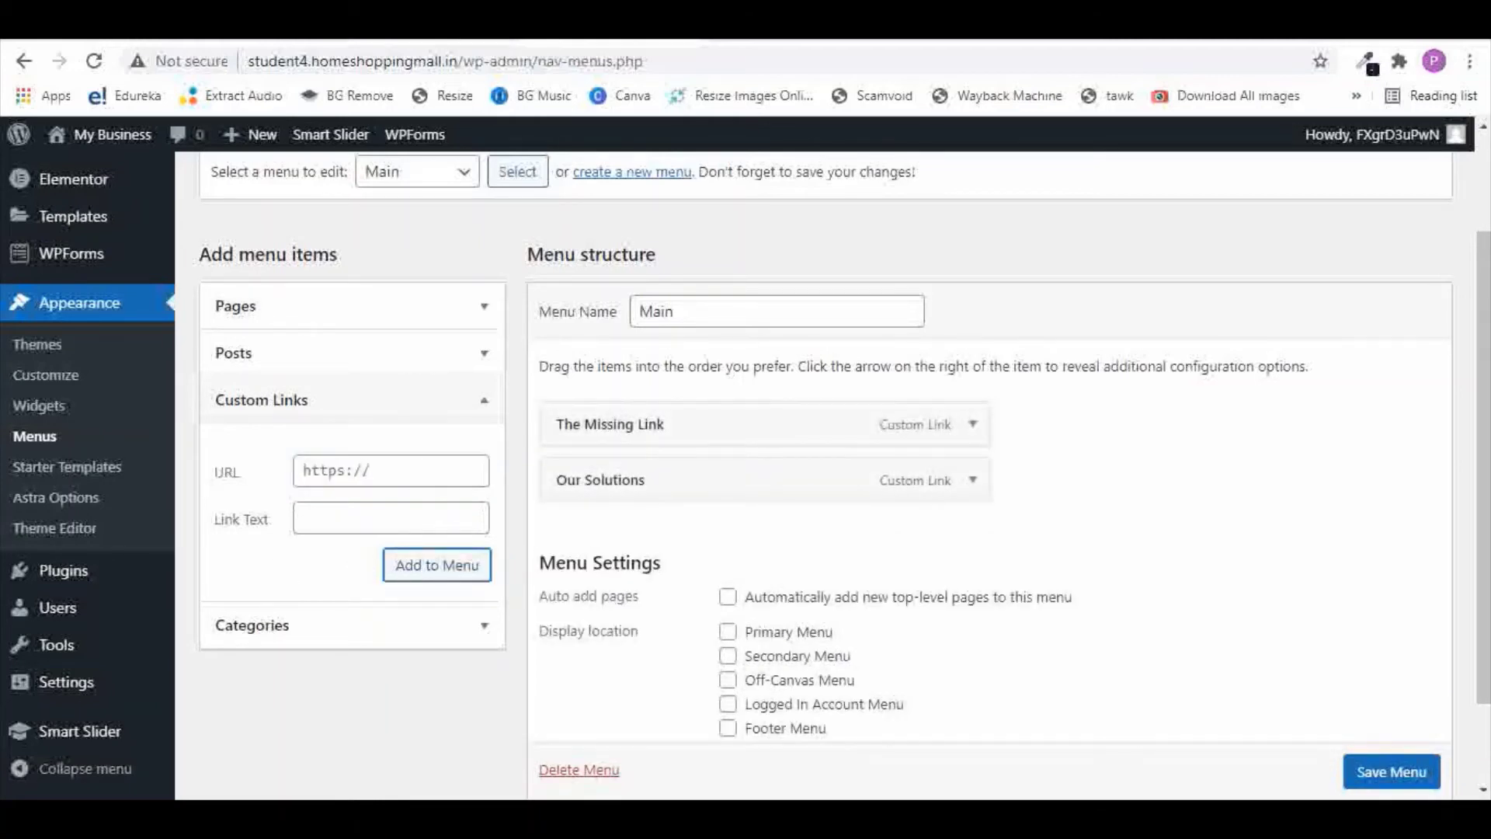
# - Find the team section on the live Home page and add its custom link "Meet Our Team" with the URL "#meet-our-team" to the menu
pyautogui.click(419, 23)
pyautogui.scroll(-12, 874, 403)
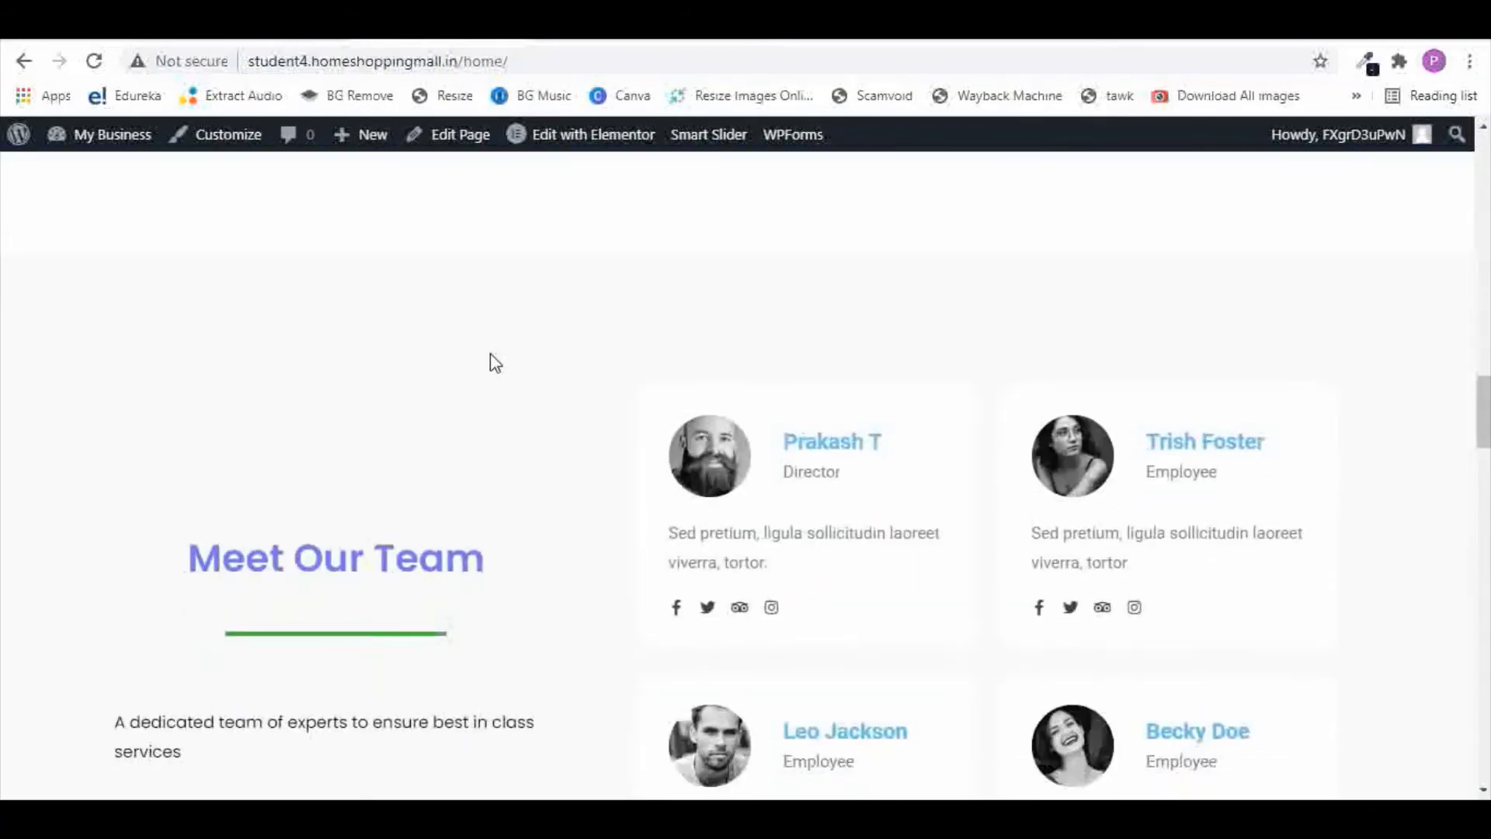
pyautogui.click(625, 23)
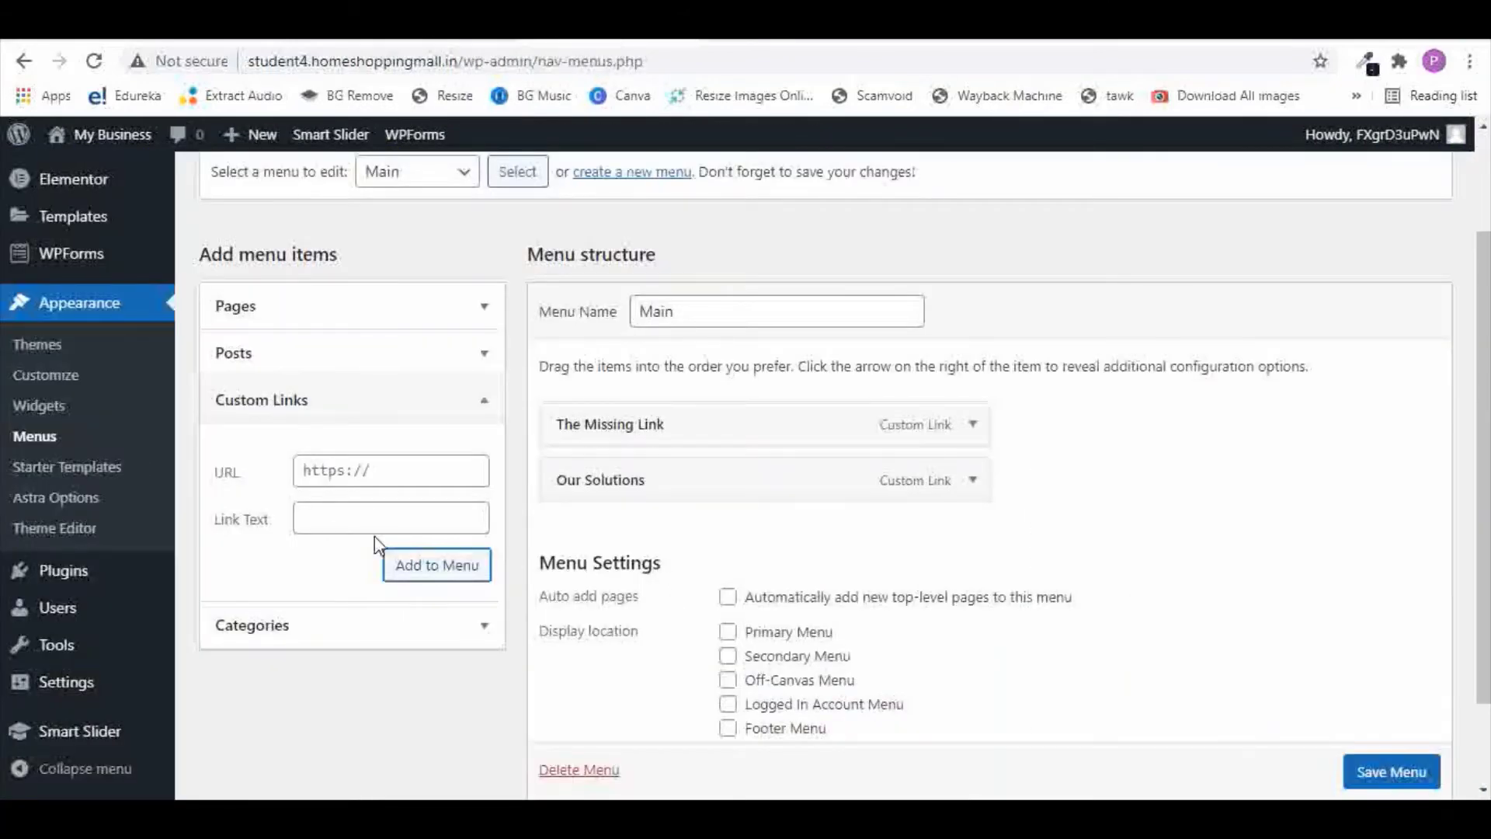
pyautogui.click(354, 521)
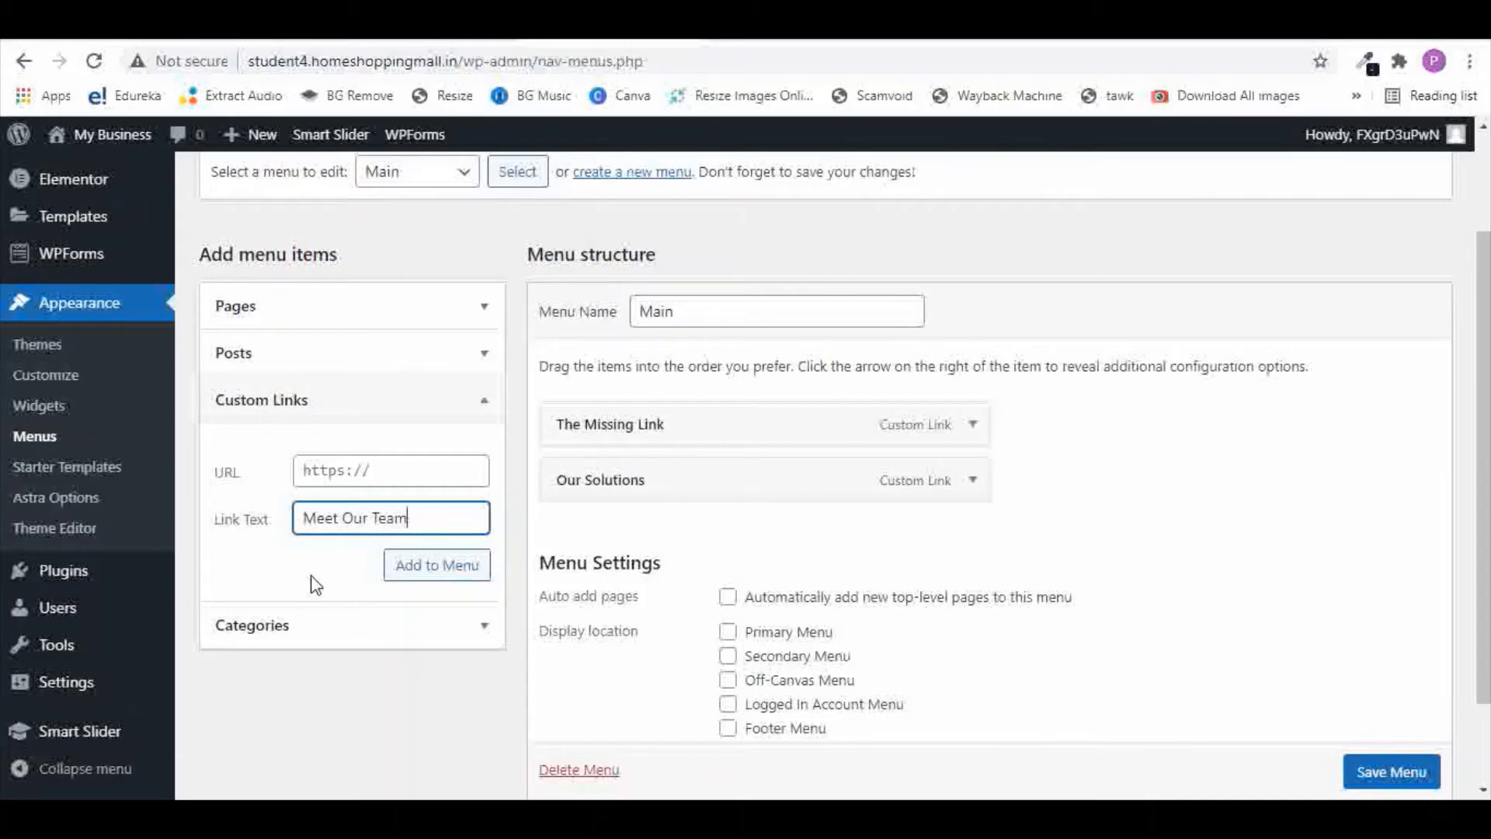
pyautogui.click(381, 471)
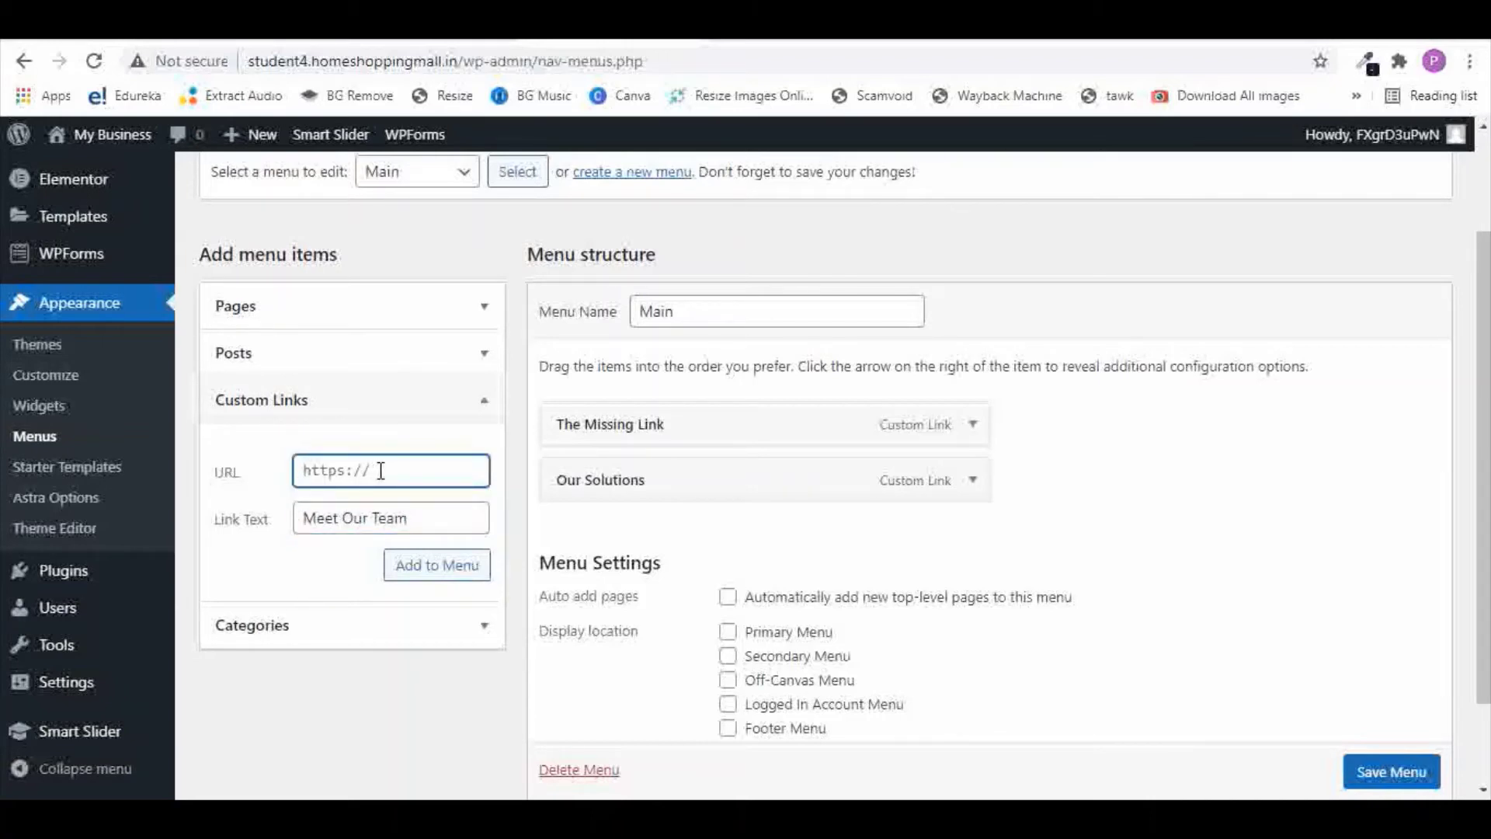
pyautogui.write('#meet-our-team')
pyautogui.click(434, 574)
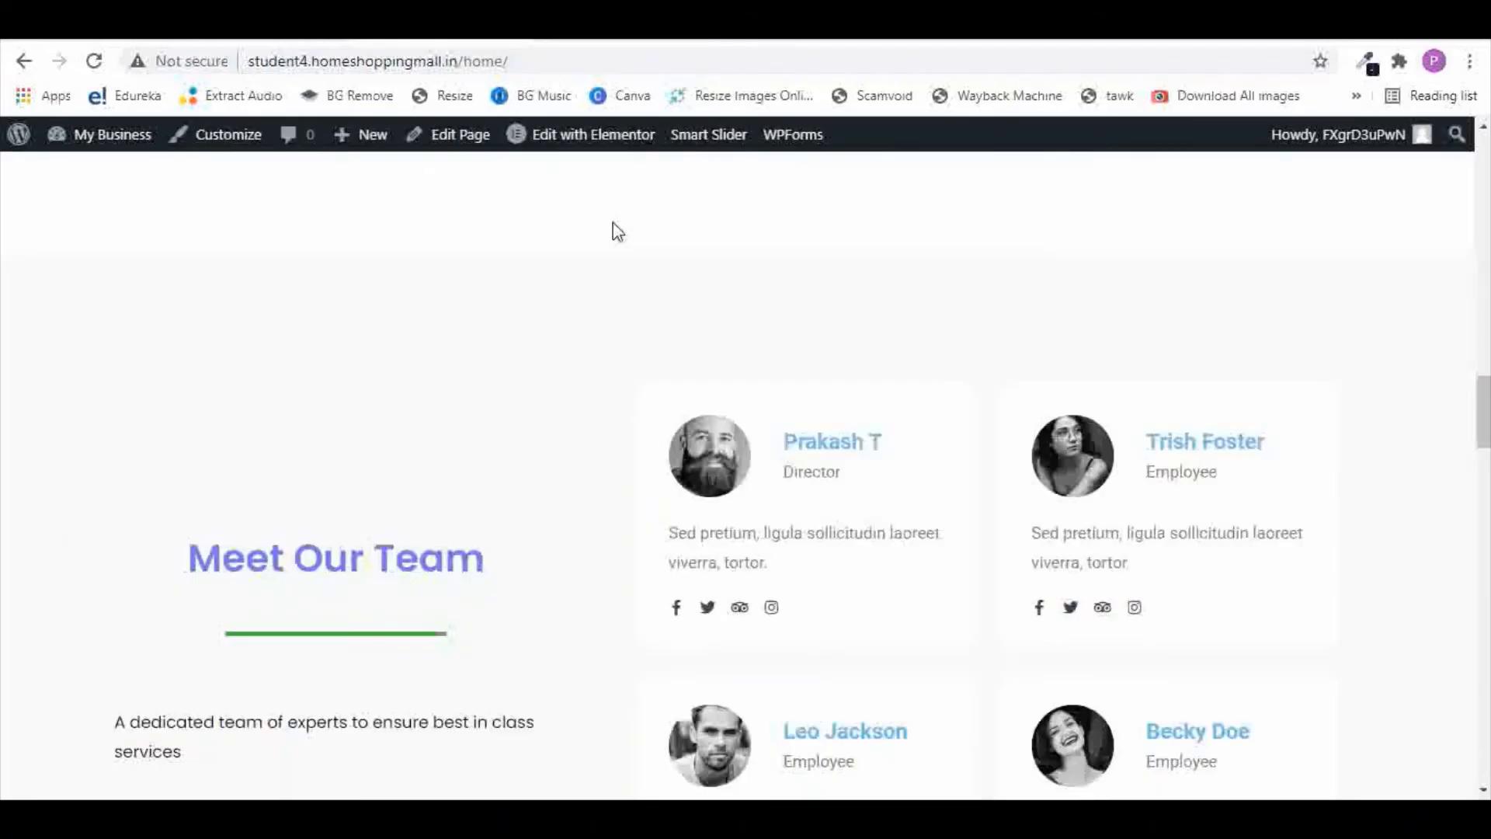
# - Add a custom link for the live page's following section with the text "About Us" and the URL "#about-us"
pyautogui.scroll(-12, 946, 416)
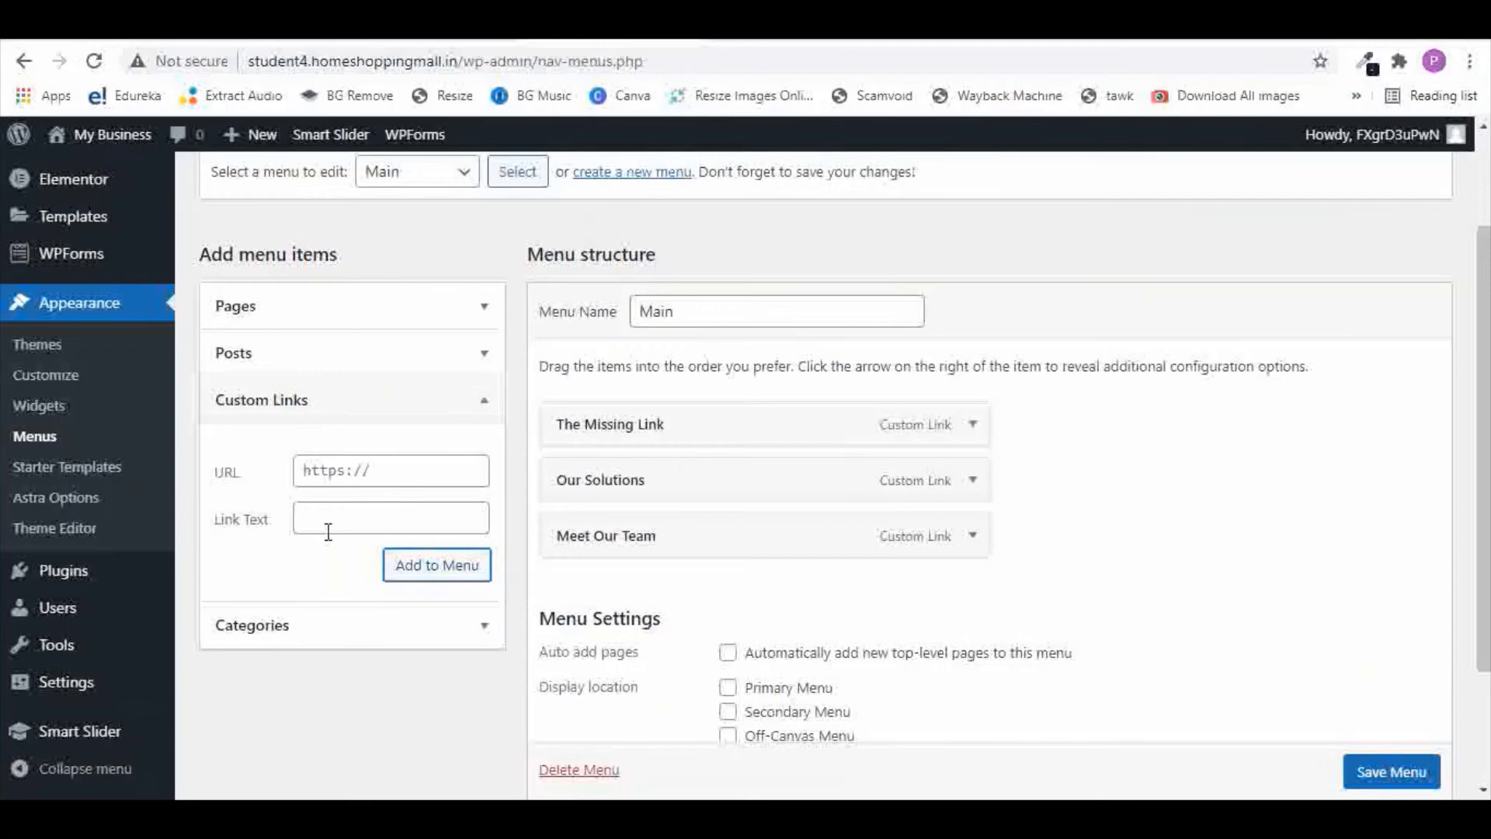
pyautogui.click(325, 518)
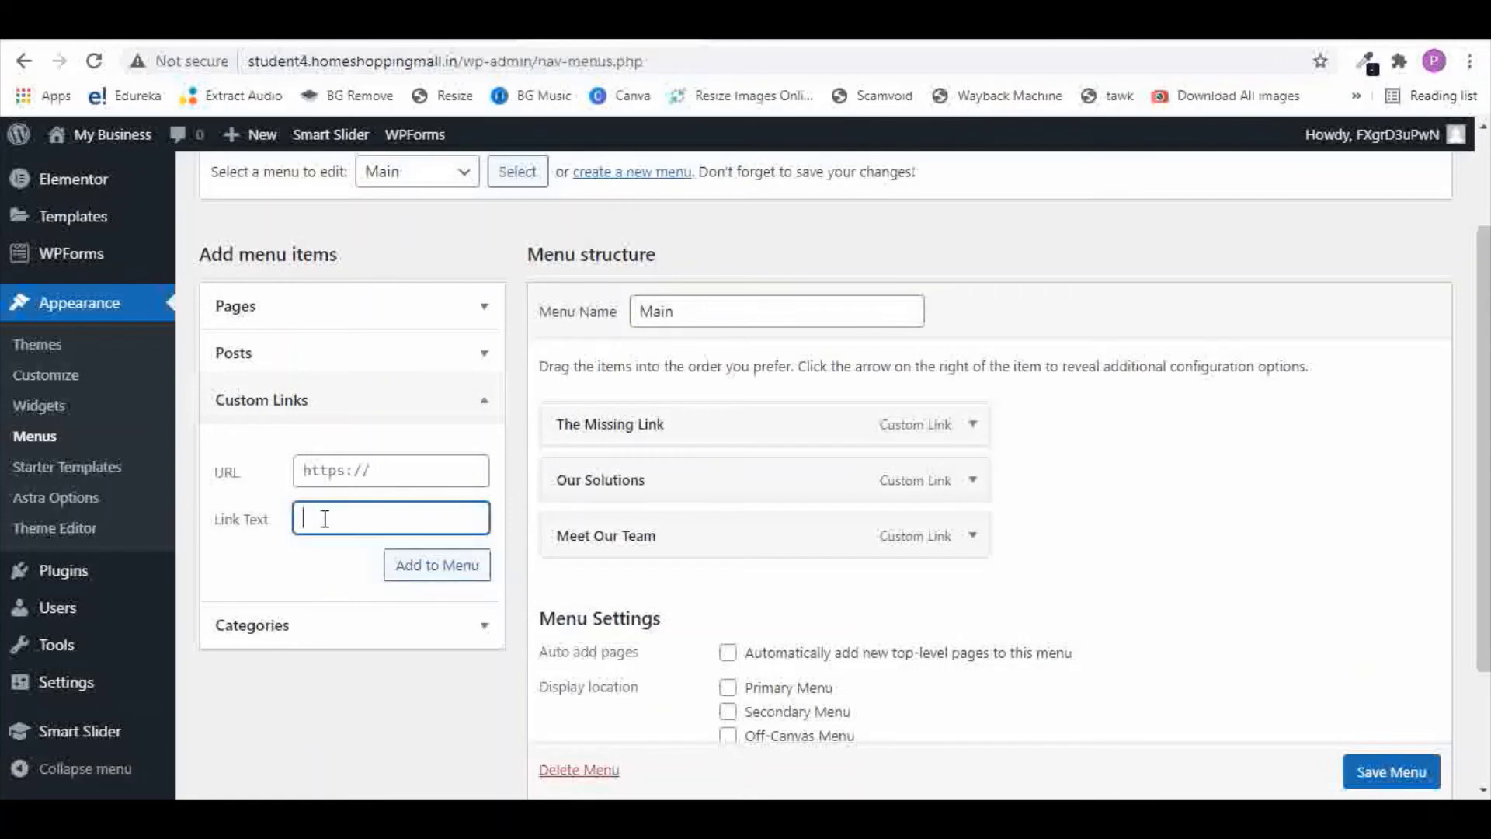
pyautogui.write('About Us')
pyautogui.click(328, 466)
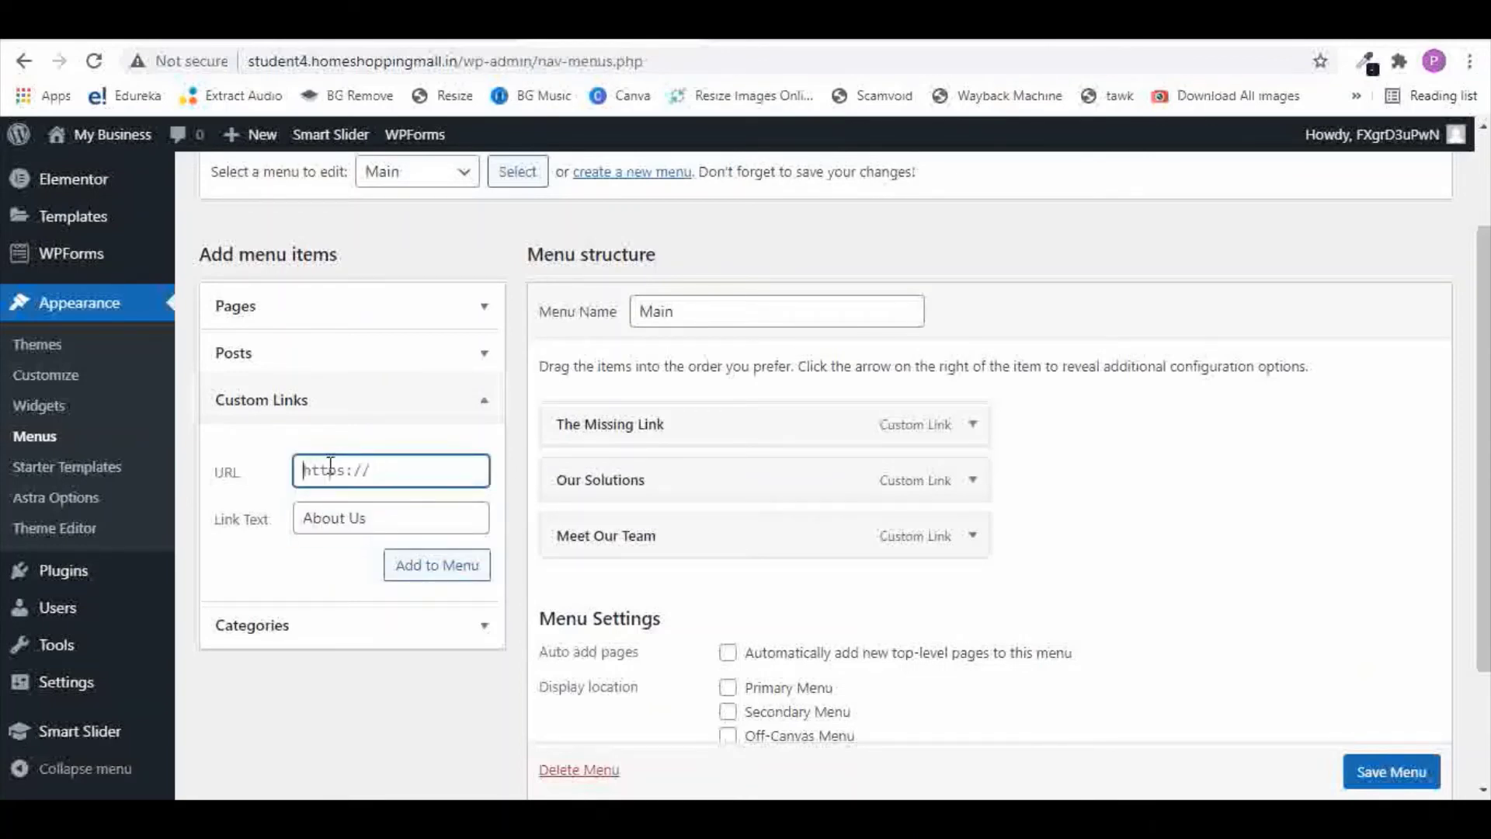
pyautogui.write('#about-us')
pyautogui.click(428, 573)
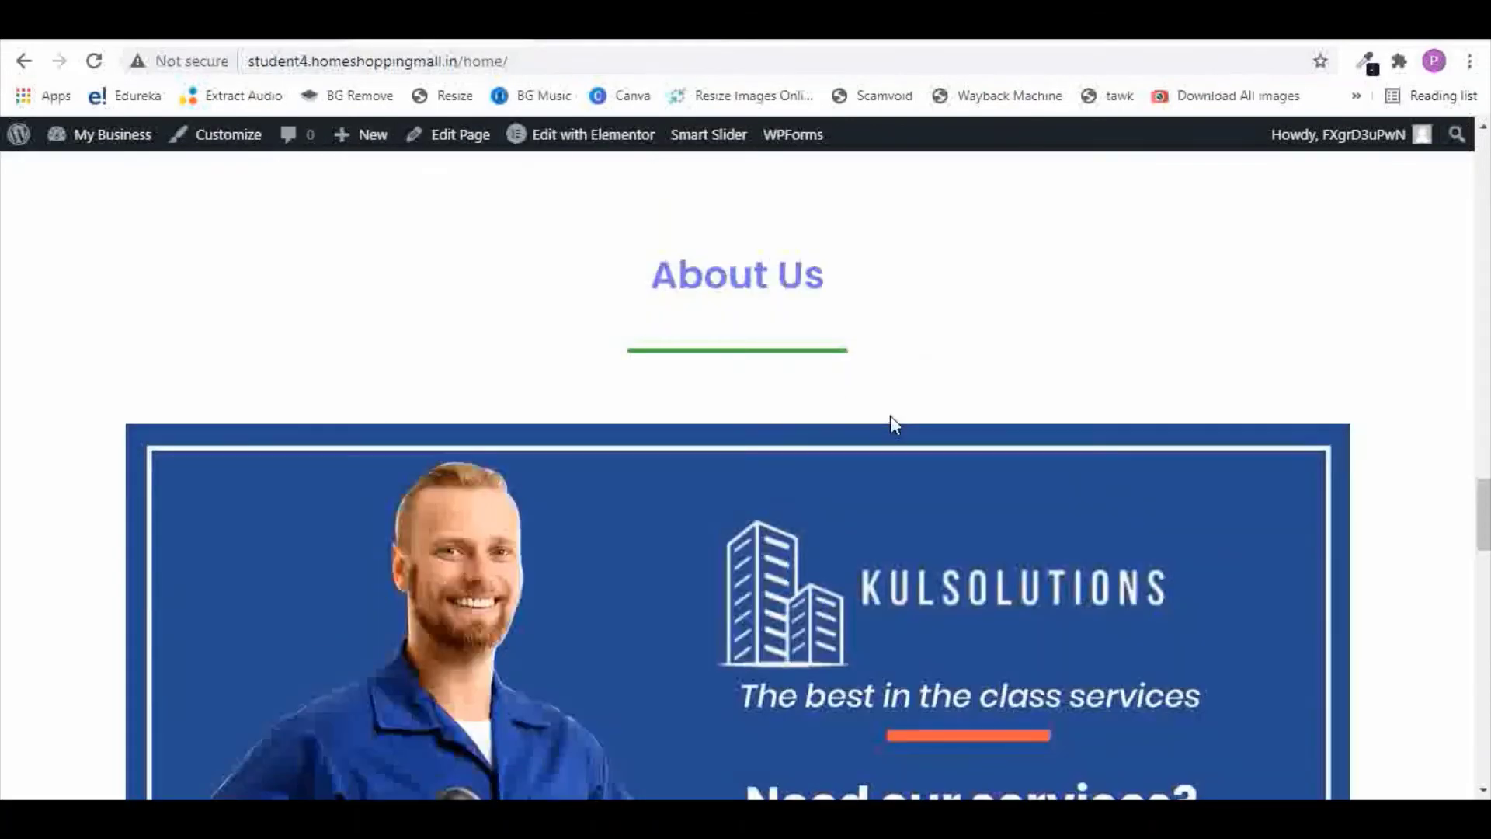
# - Find the partners section on the live Home page and add its custom link "Our Partners" with the URL "#our-partners" to the menu
pyautogui.scroll(-10, 889, 417)
pyautogui.scroll(-3, 889, 419)
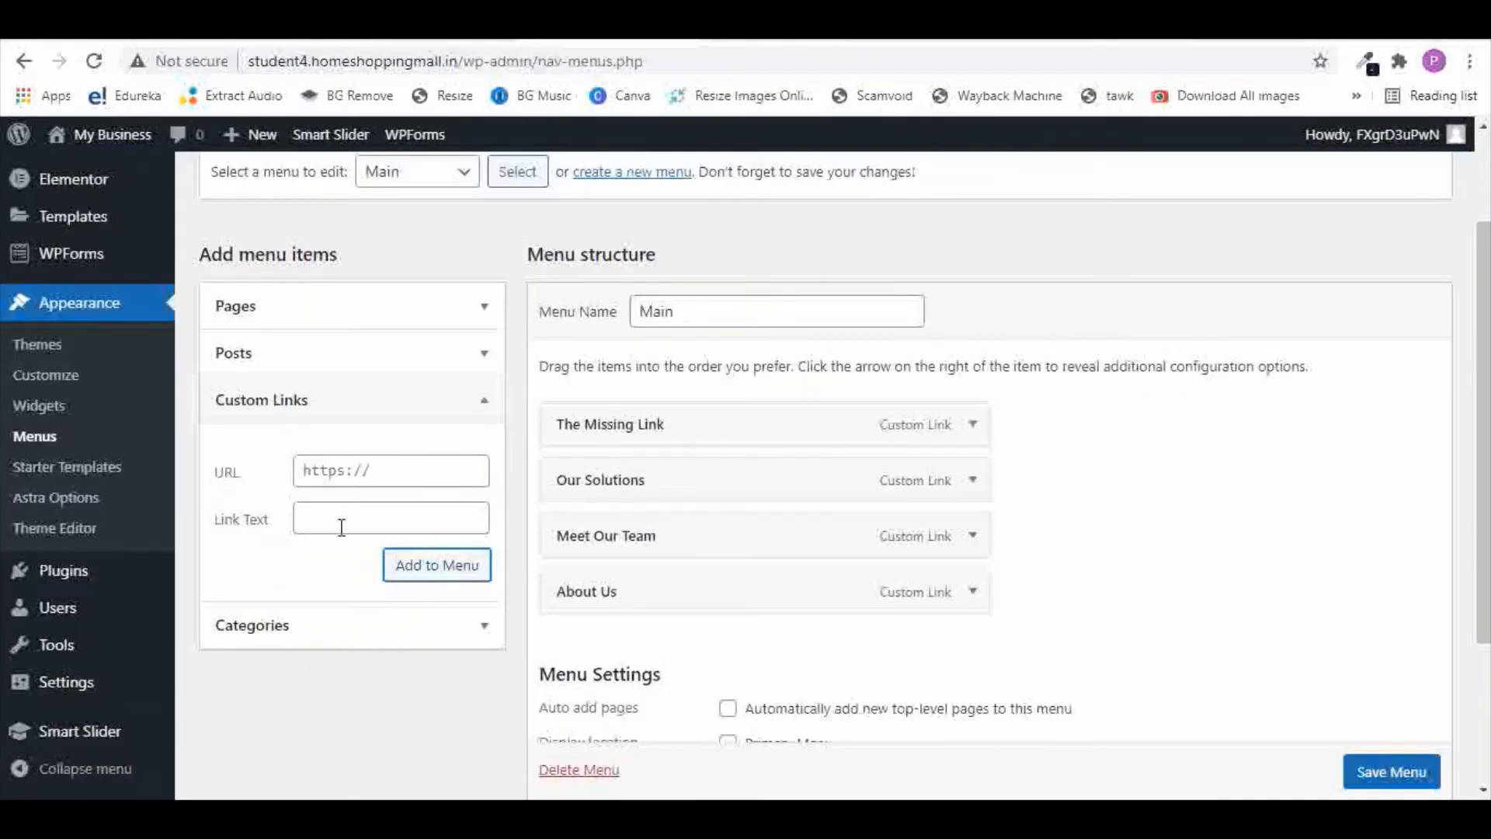
pyautogui.click(341, 524)
pyautogui.write('Ou')
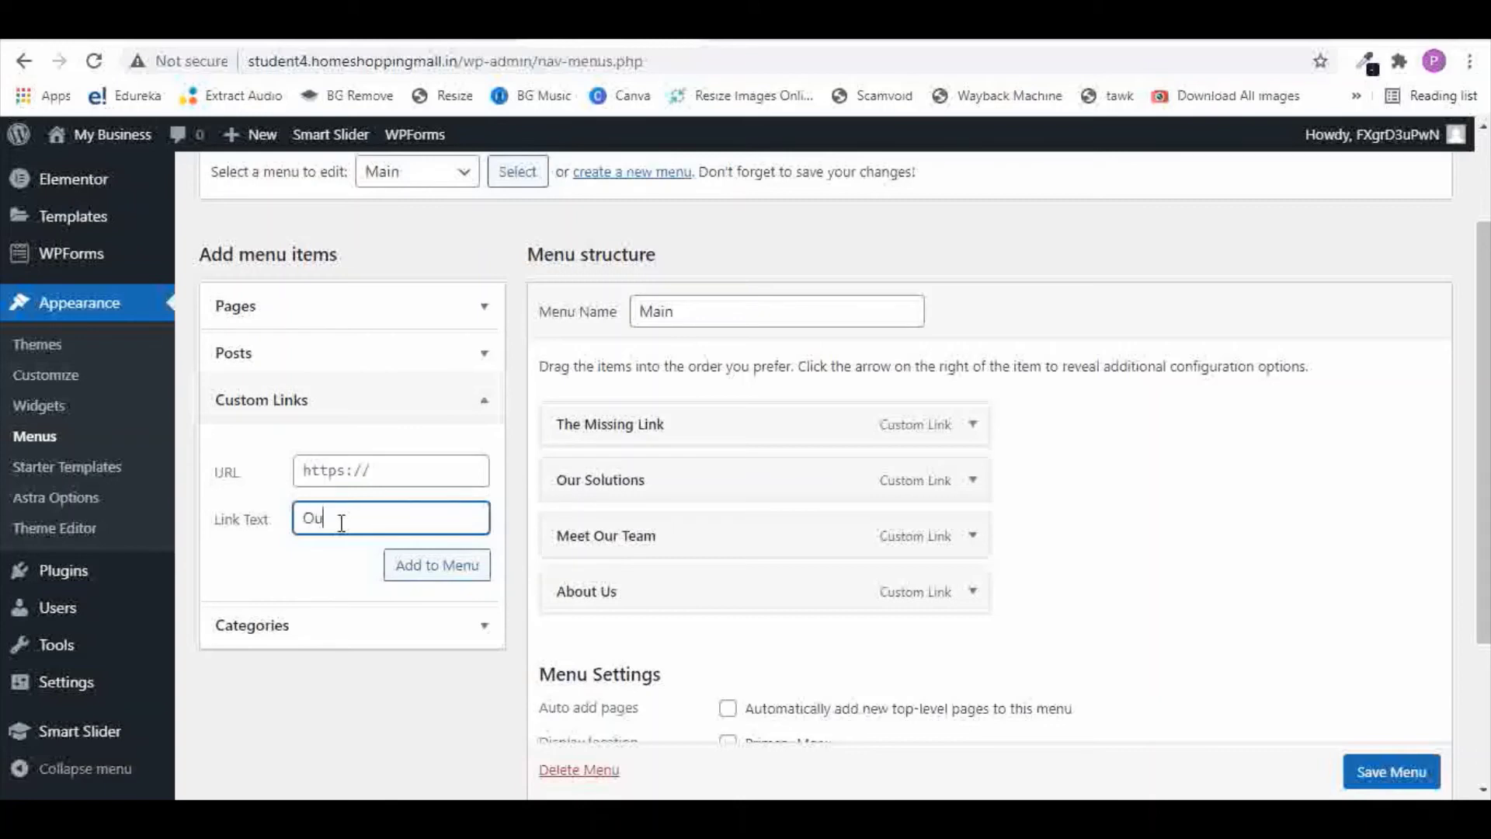
pyautogui.write('r Partners')
pyautogui.click(387, 470)
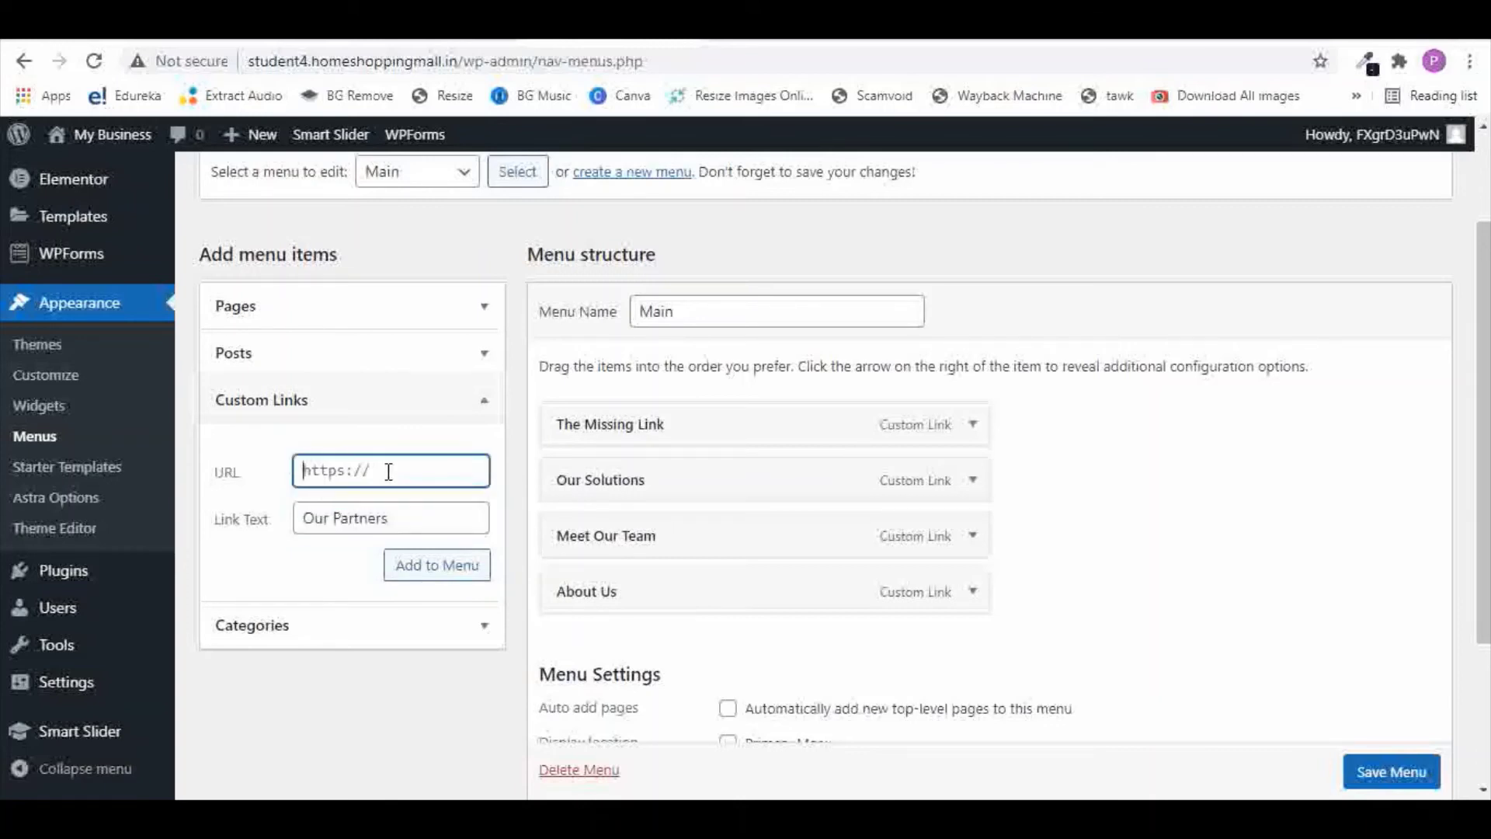
pyautogui.write('#our-partners')
pyautogui.click(431, 581)
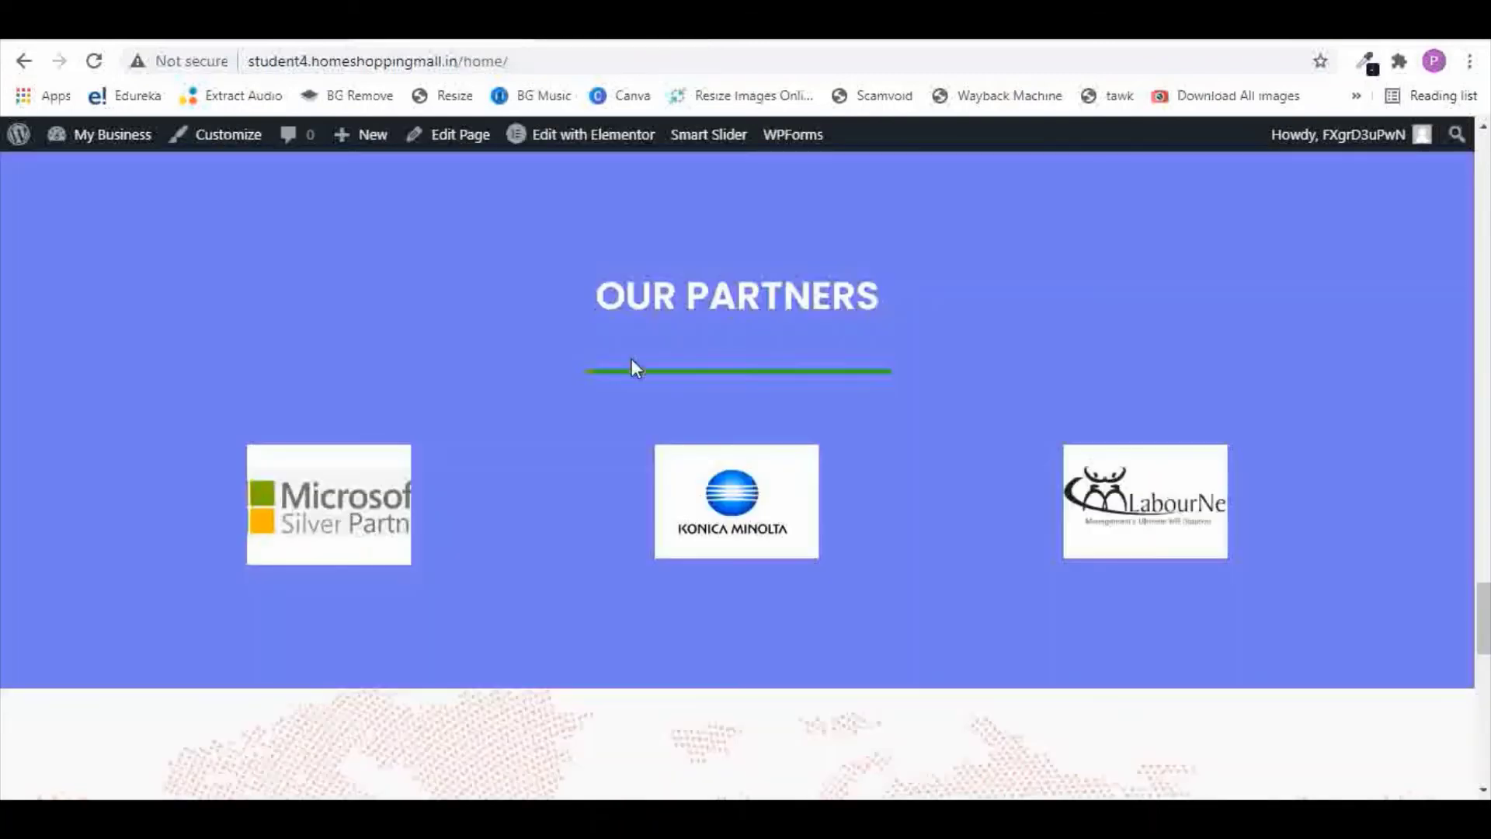
# - Find the contact section on the live Home page and add its custom link "Get In Touch" with the URL "#get-in-touch" to the menu
pyautogui.scroll(-5, 632, 358)
pyautogui.scroll(-2, 715, 368)
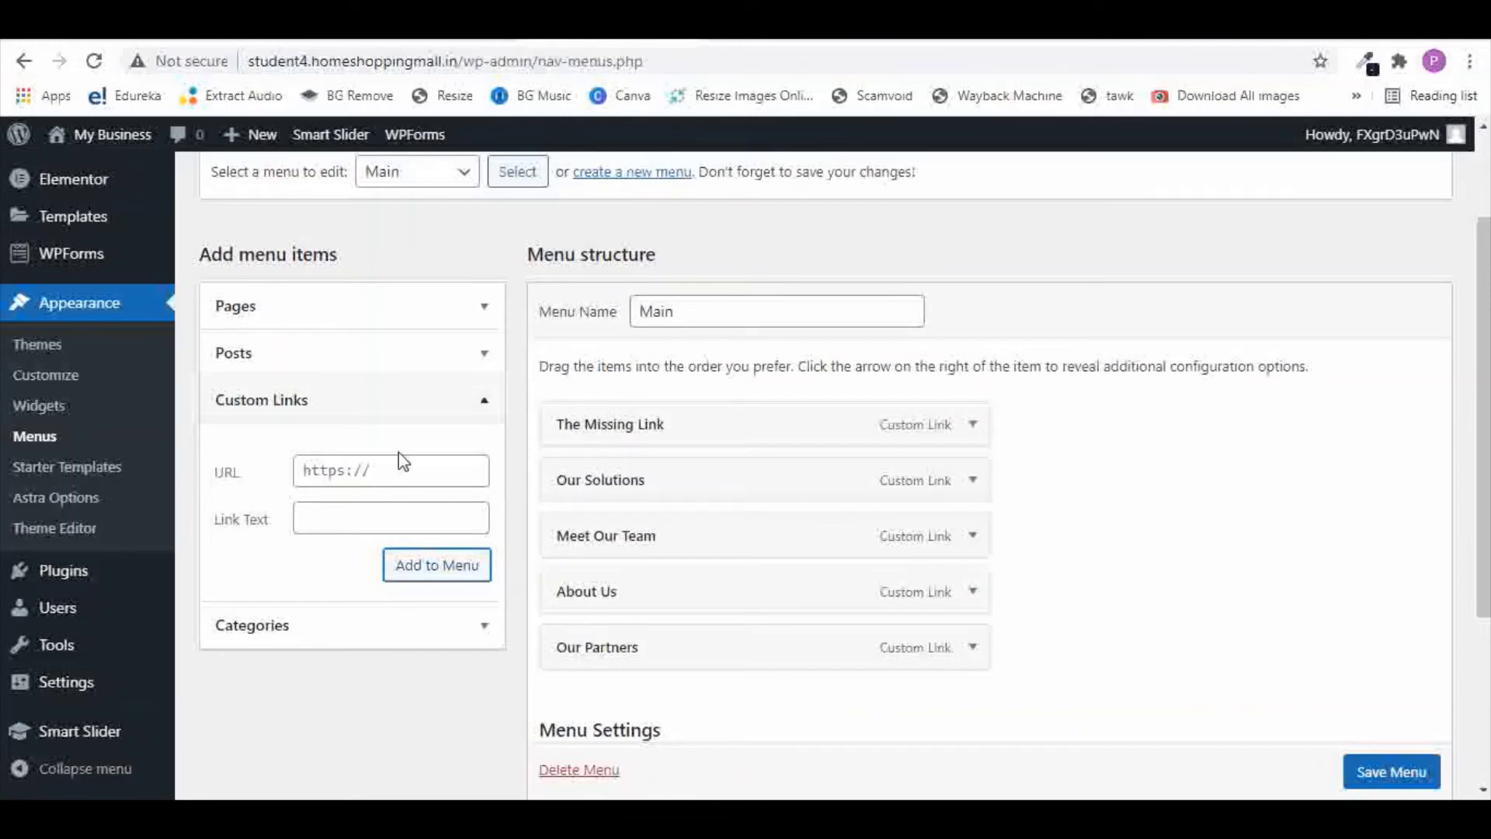
pyautogui.click(366, 522)
pyautogui.write('G')
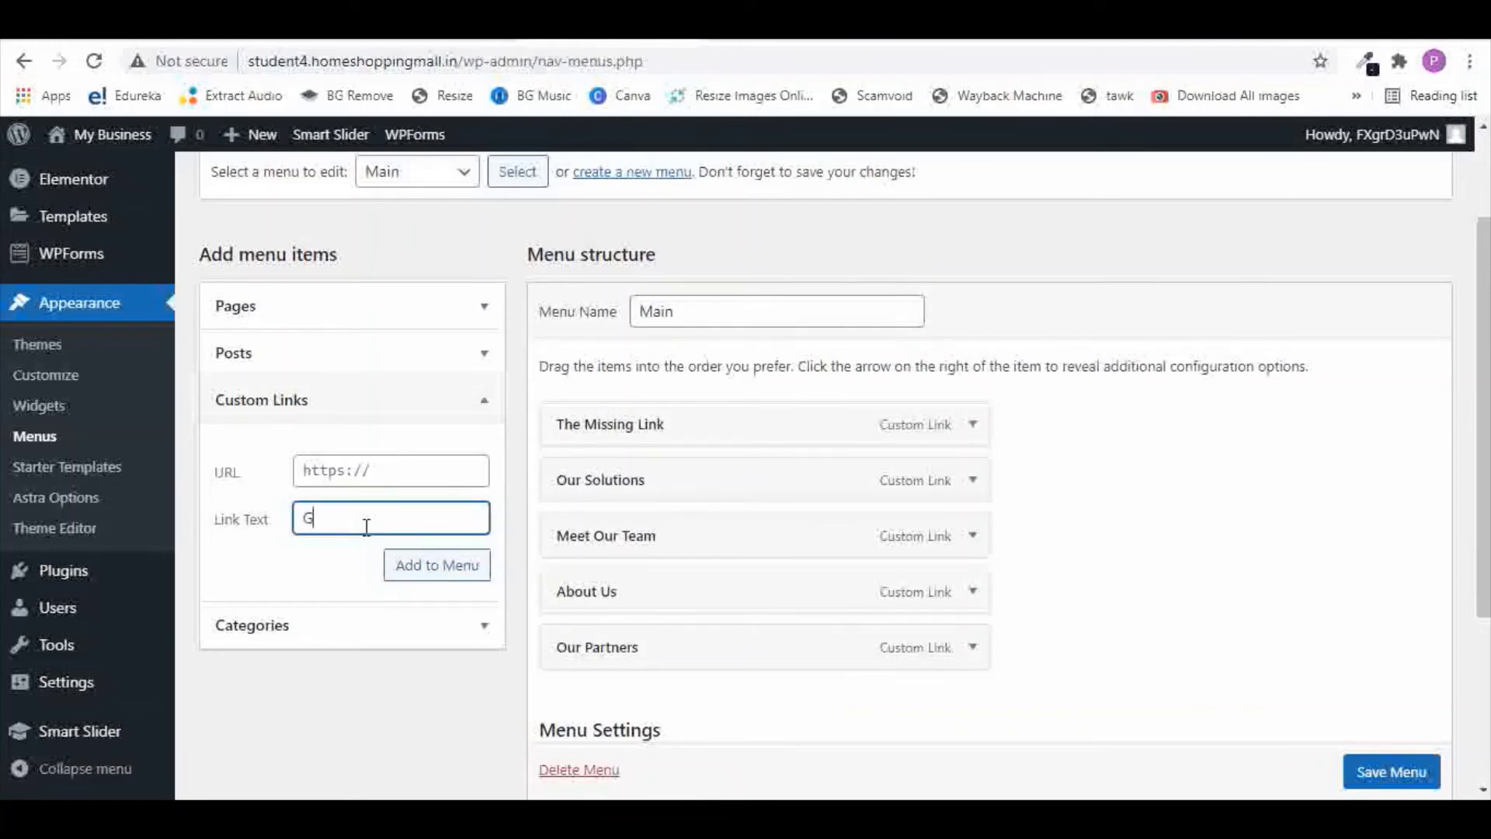
pyautogui.write('et In Tou')
pyautogui.press('BackSpace')
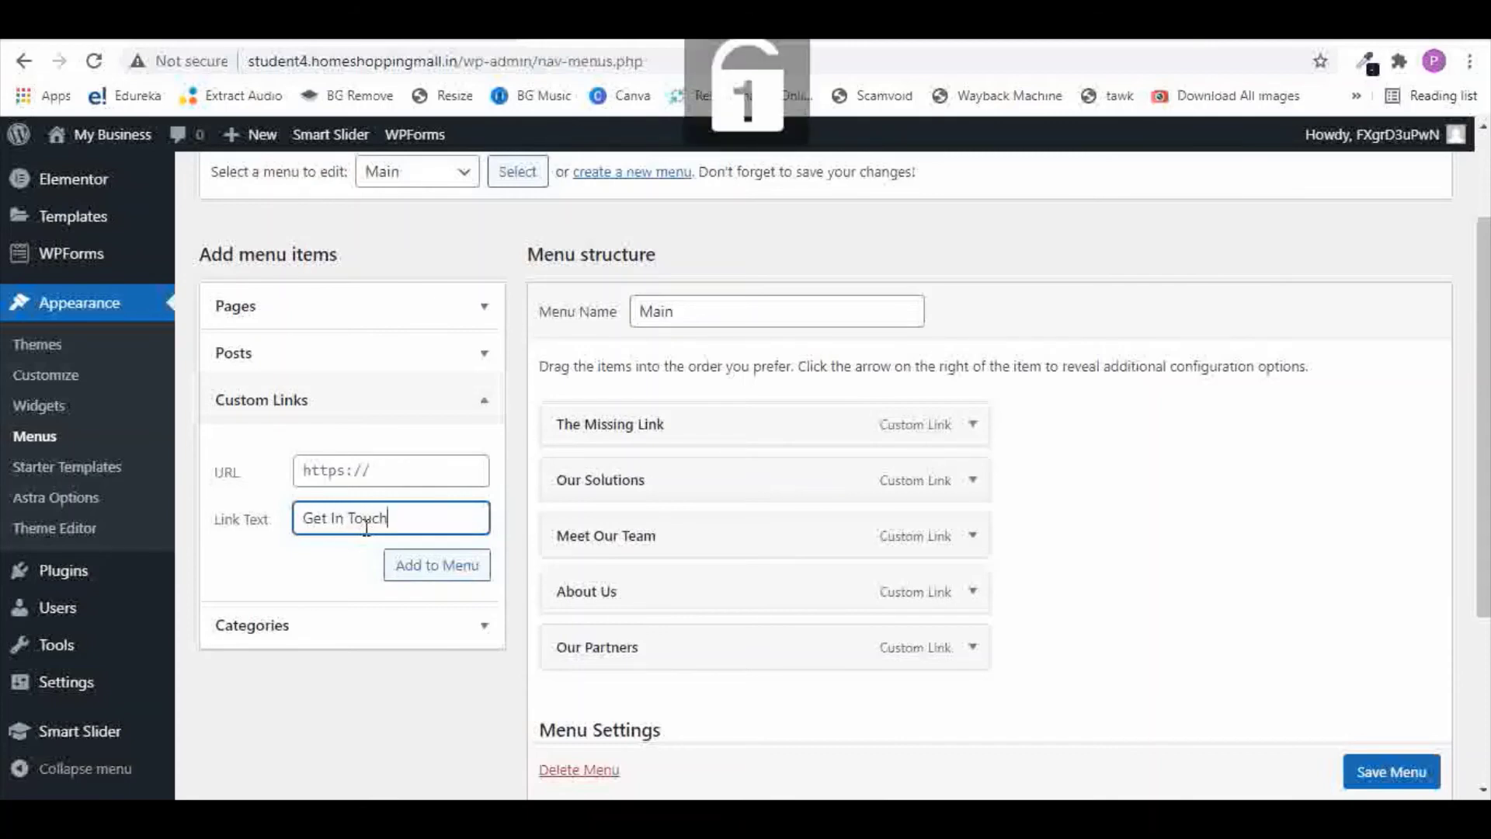
pyautogui.click(368, 475)
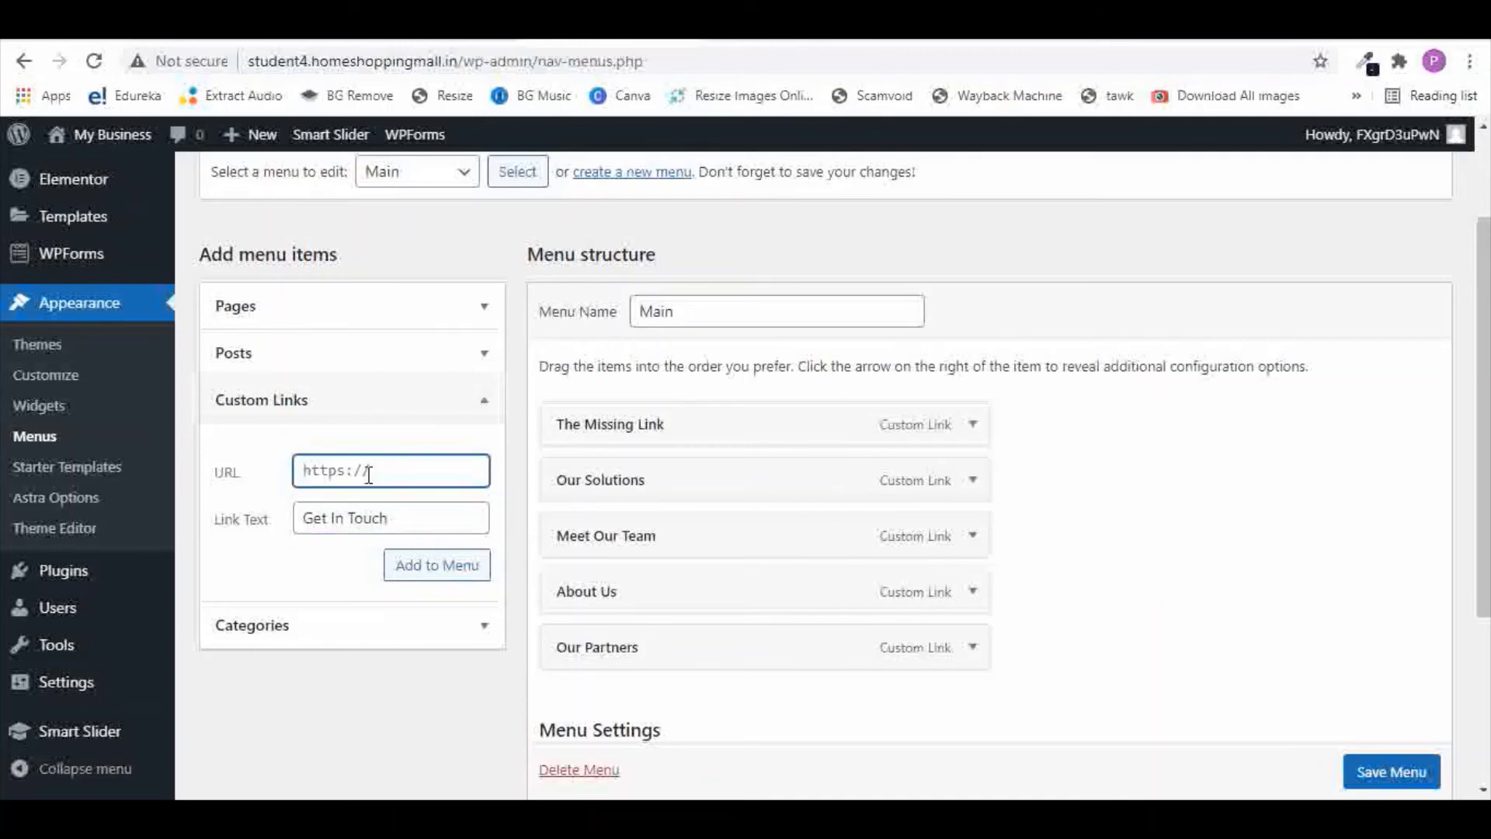
pyautogui.write('#get-in-touch')
pyautogui.click(450, 572)
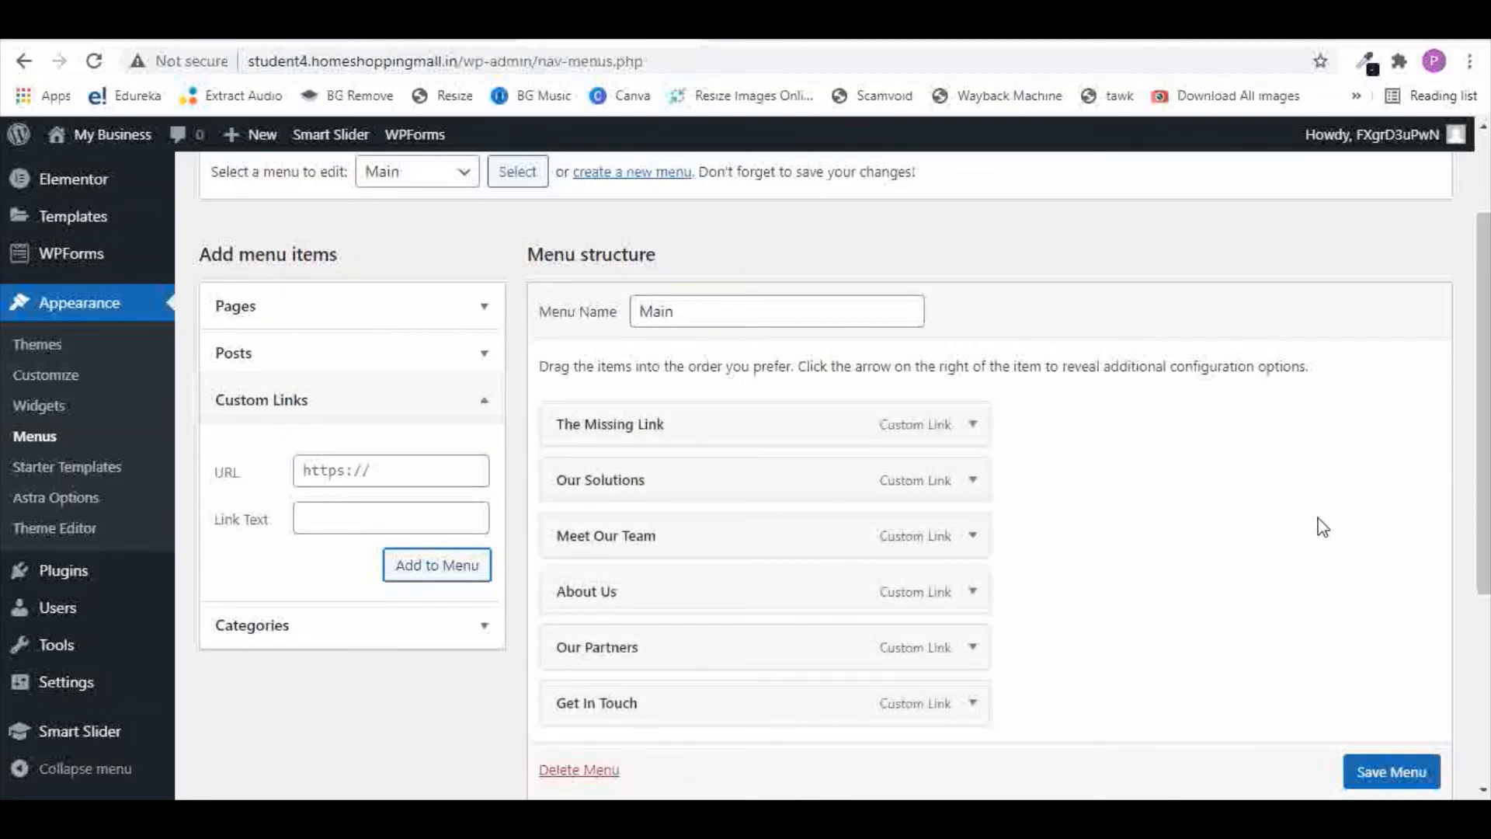
# - Save the Main menu with its display location set to Primary Menu
pyautogui.click(1390, 779)
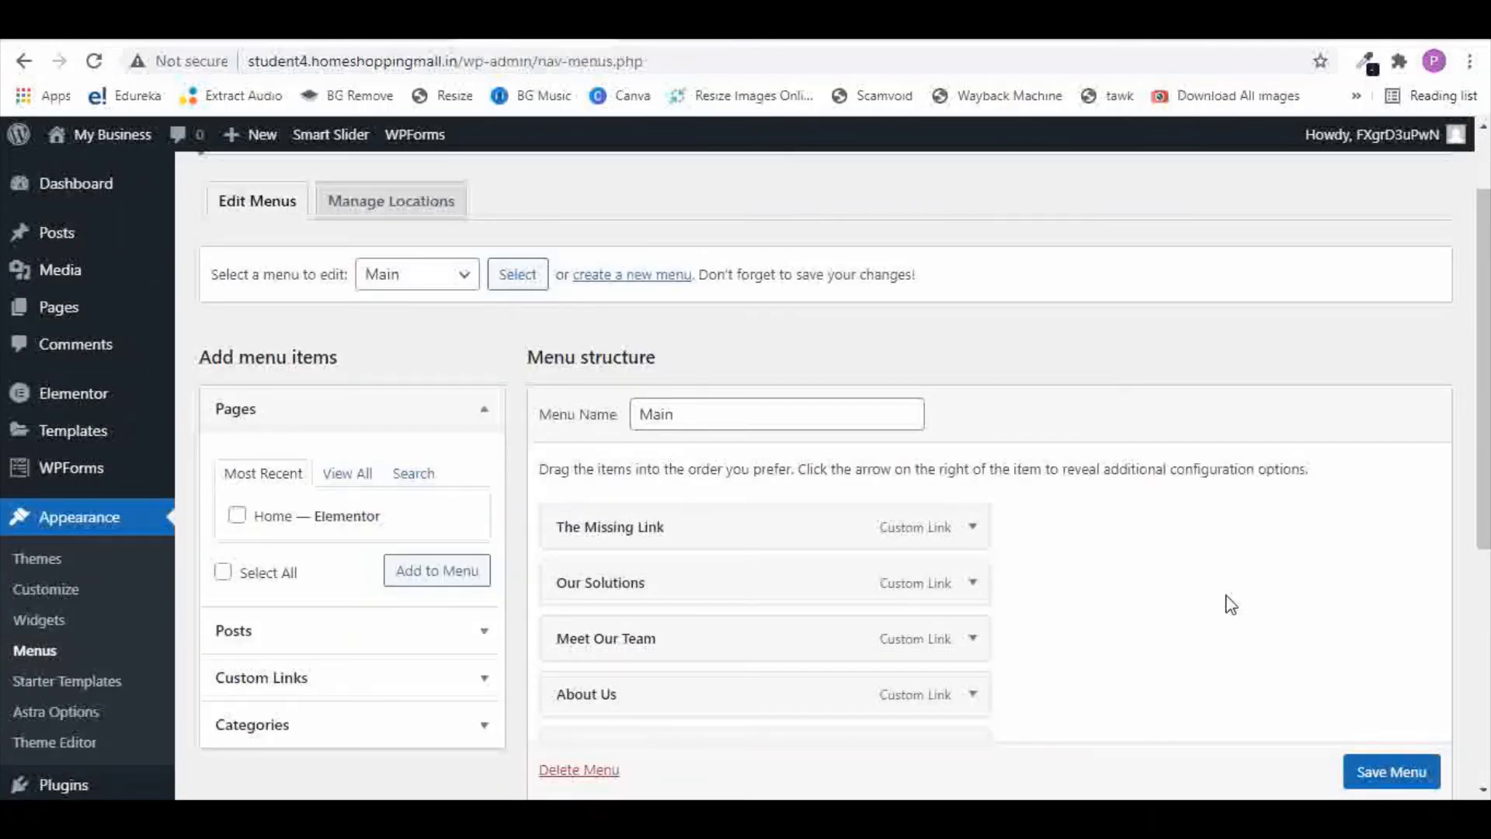
pyautogui.scroll(-5, 1219, 604)
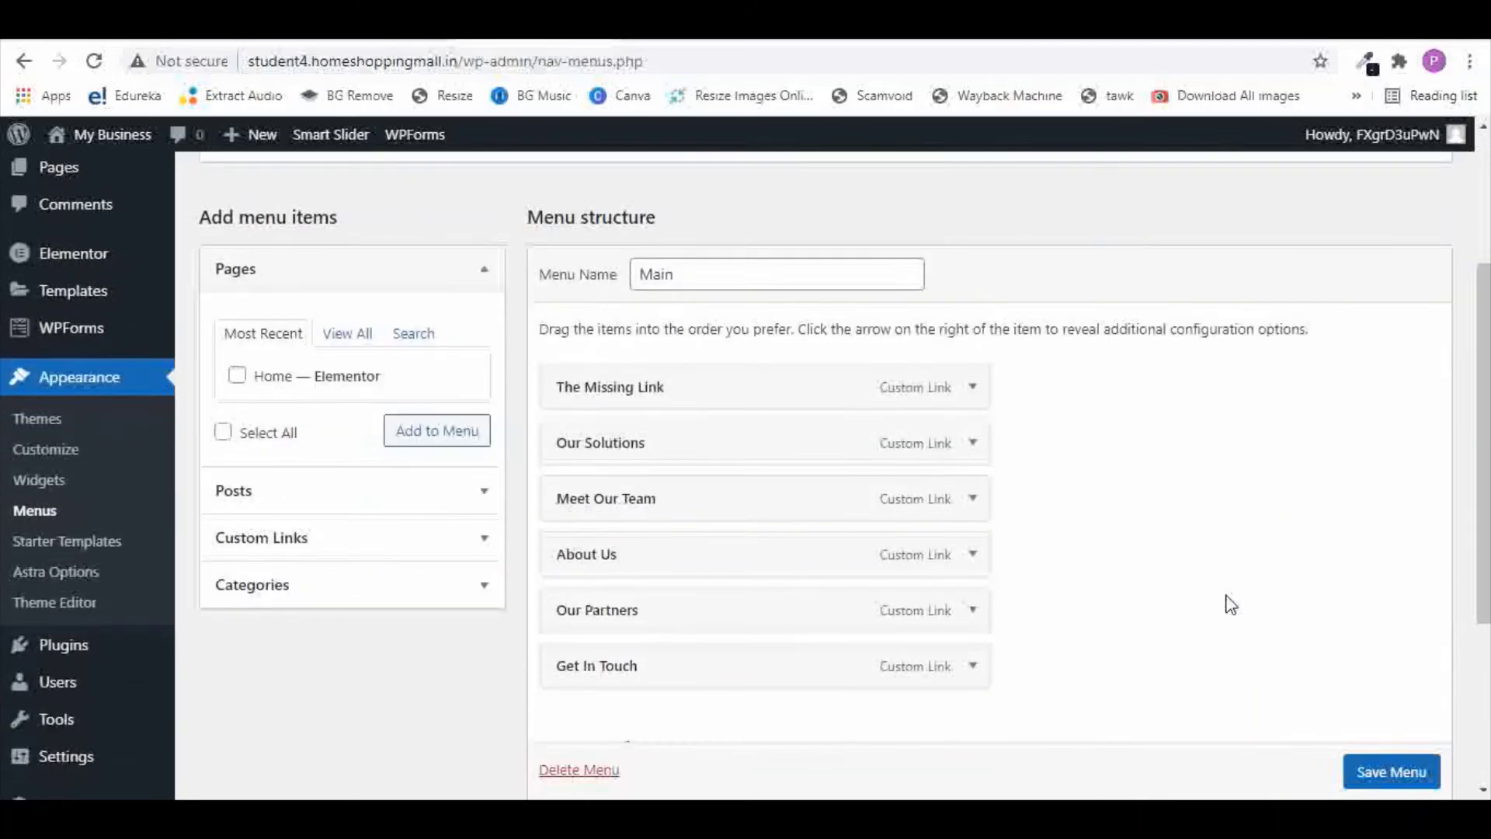
pyautogui.click(728, 522)
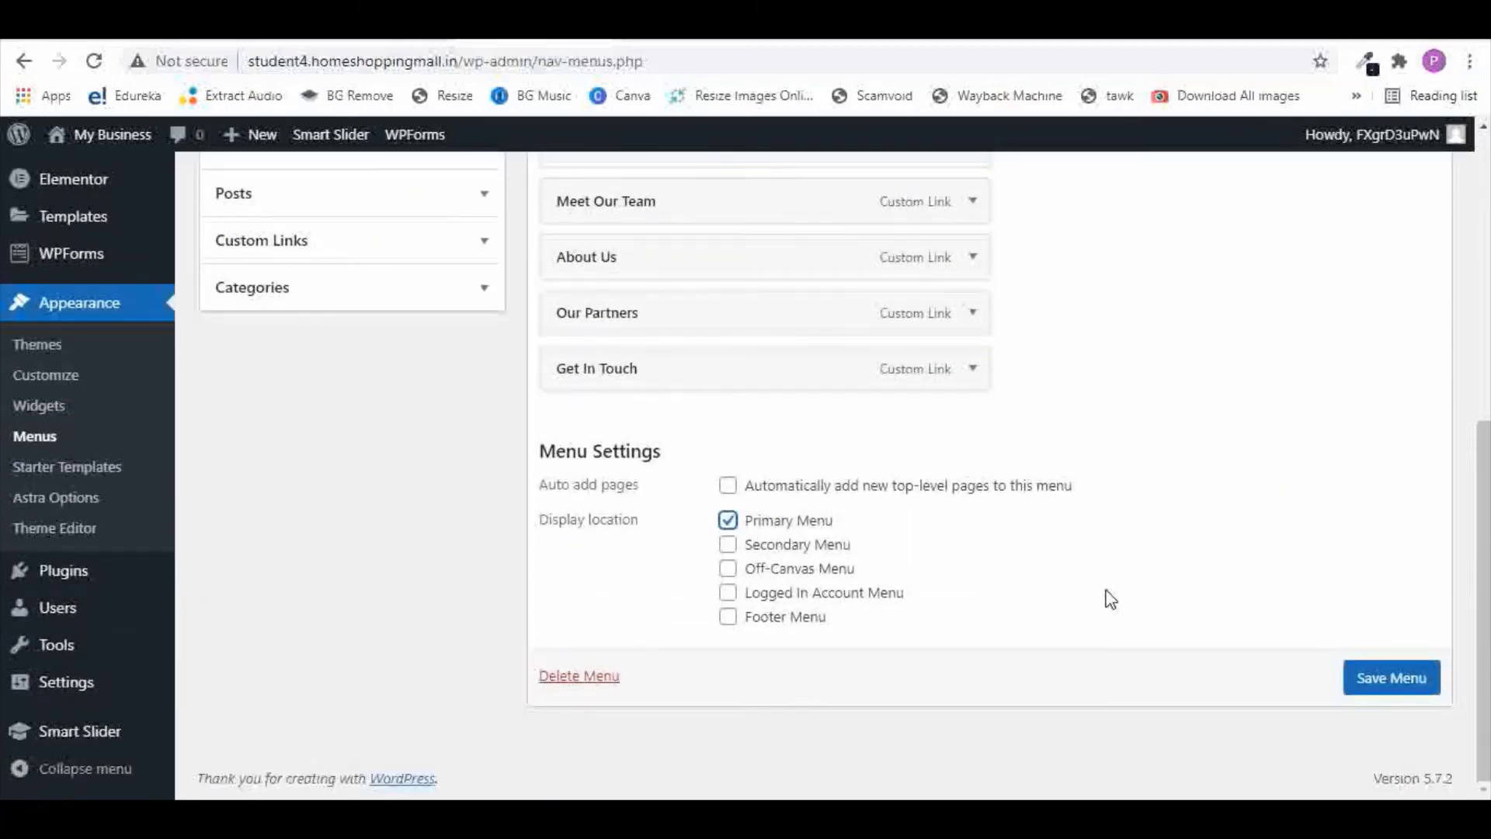
pyautogui.click(1393, 682)
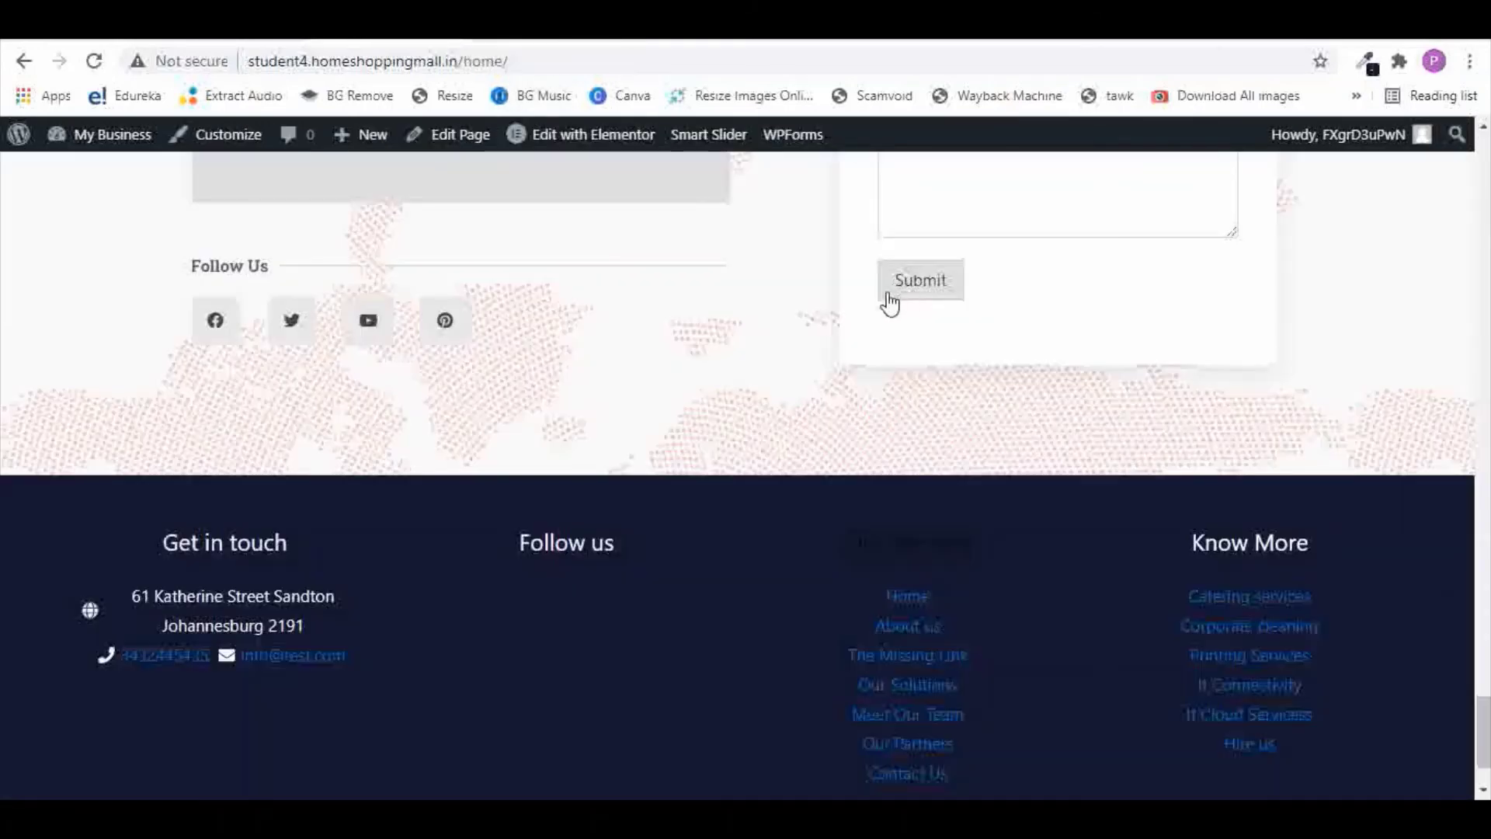
# - Reload the live Home page and test the header links "The Missing Link" and "Our Solutions", returning to the page's start after each
pyautogui.moveTo(1481, 733); pyautogui.dragTo(1481, 155)
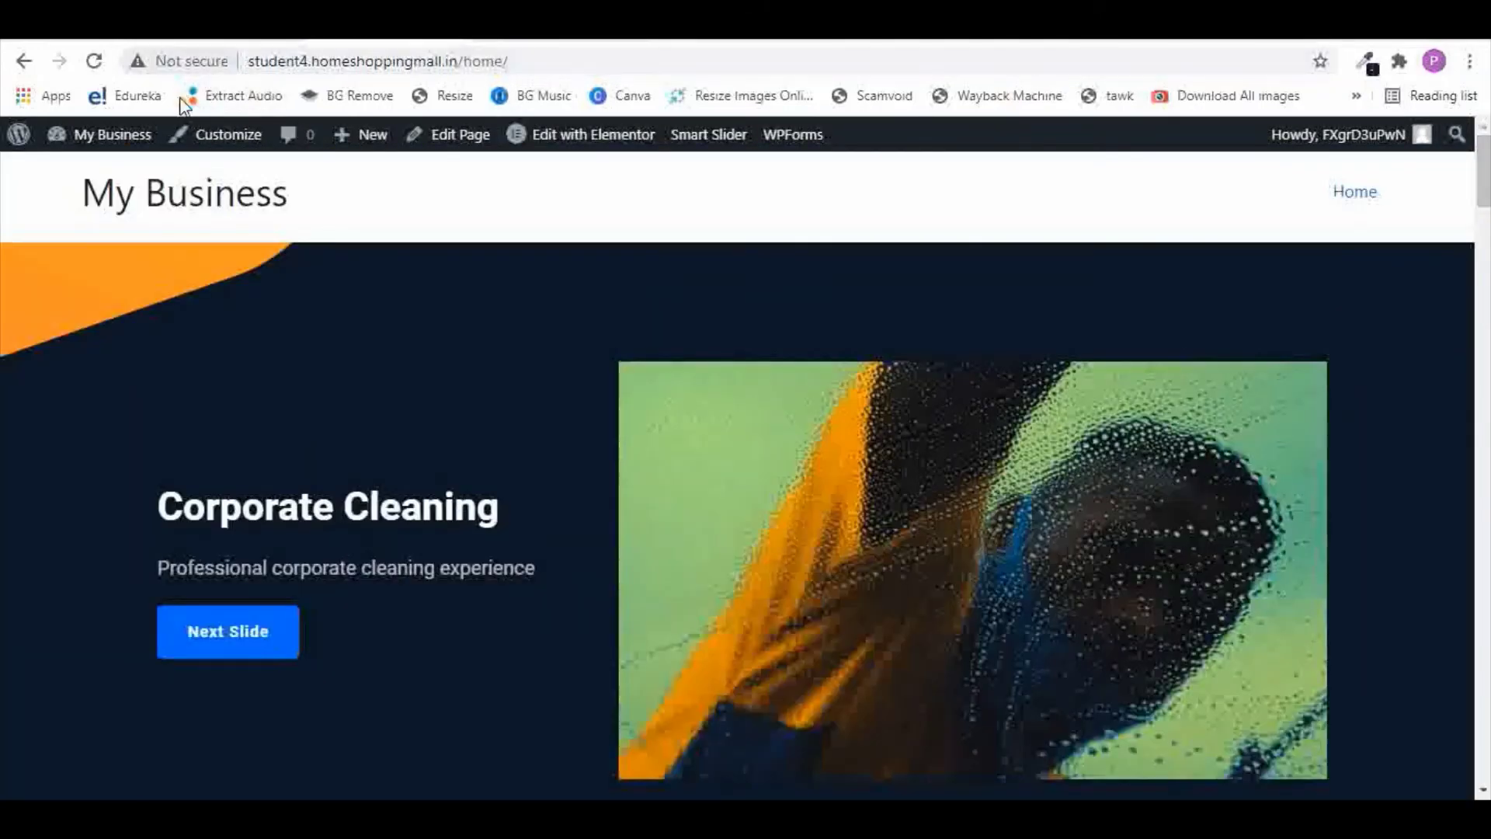
pyautogui.click(103, 68)
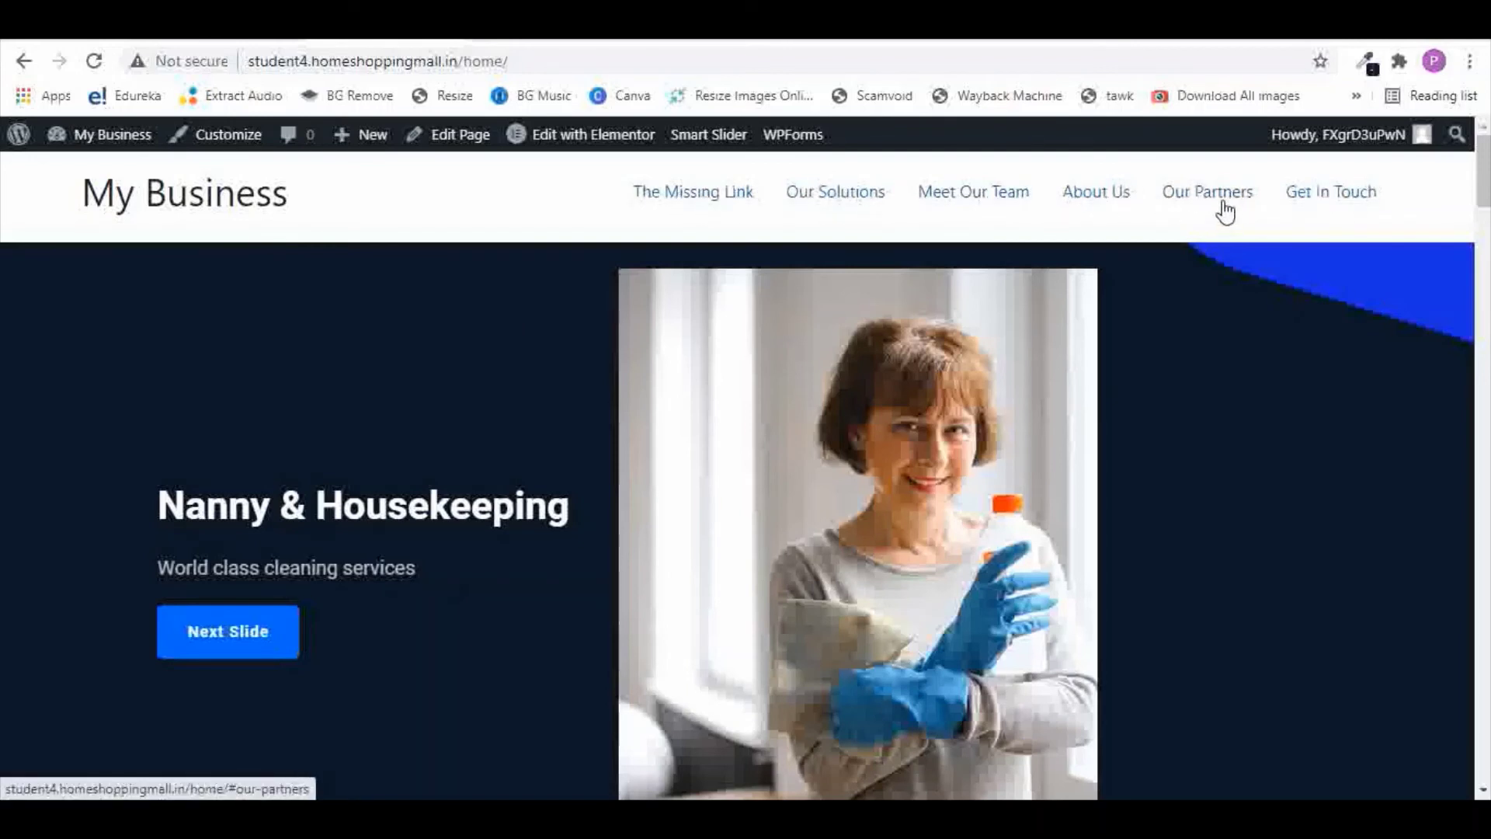
pyautogui.click(700, 195)
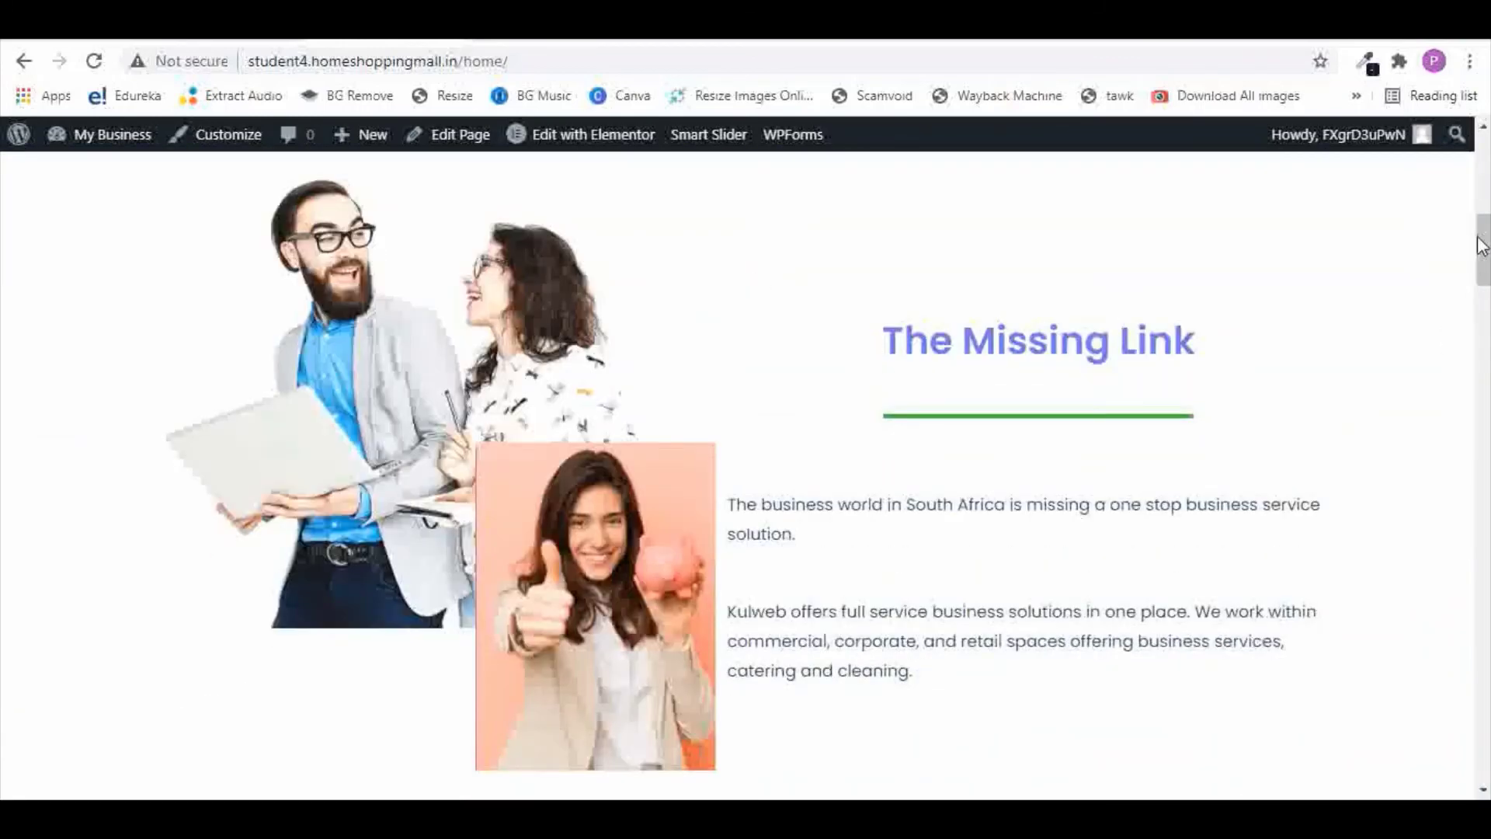
pyautogui.moveTo(1478, 239); pyautogui.dragTo(1473, 128)
pyautogui.click(1304, 268)
pyautogui.moveTo(1483, 268); pyautogui.dragTo(1482, 175)
pyautogui.click(792, 199)
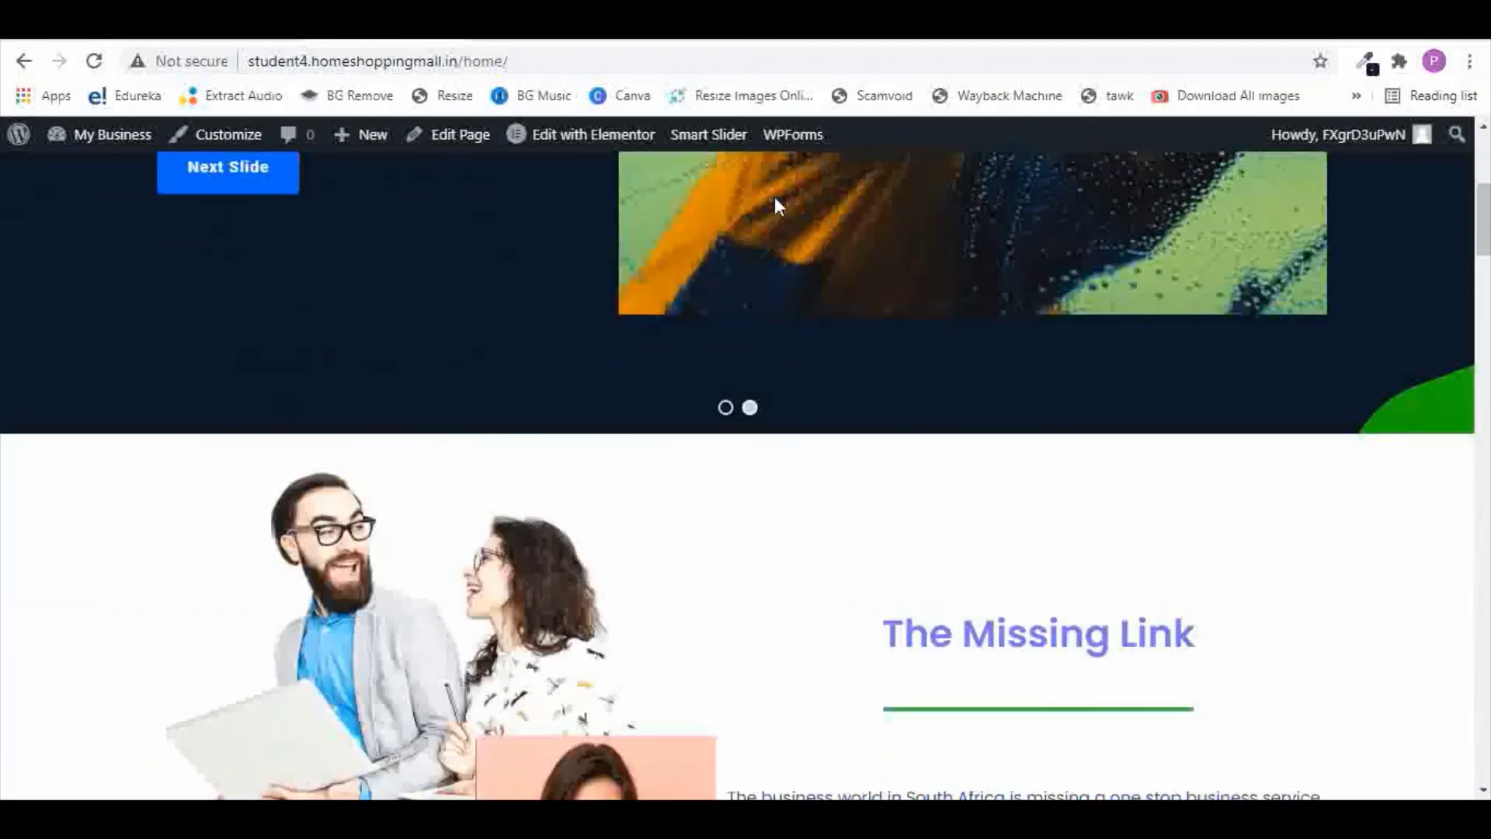
pyautogui.scroll(15, 804, 210)
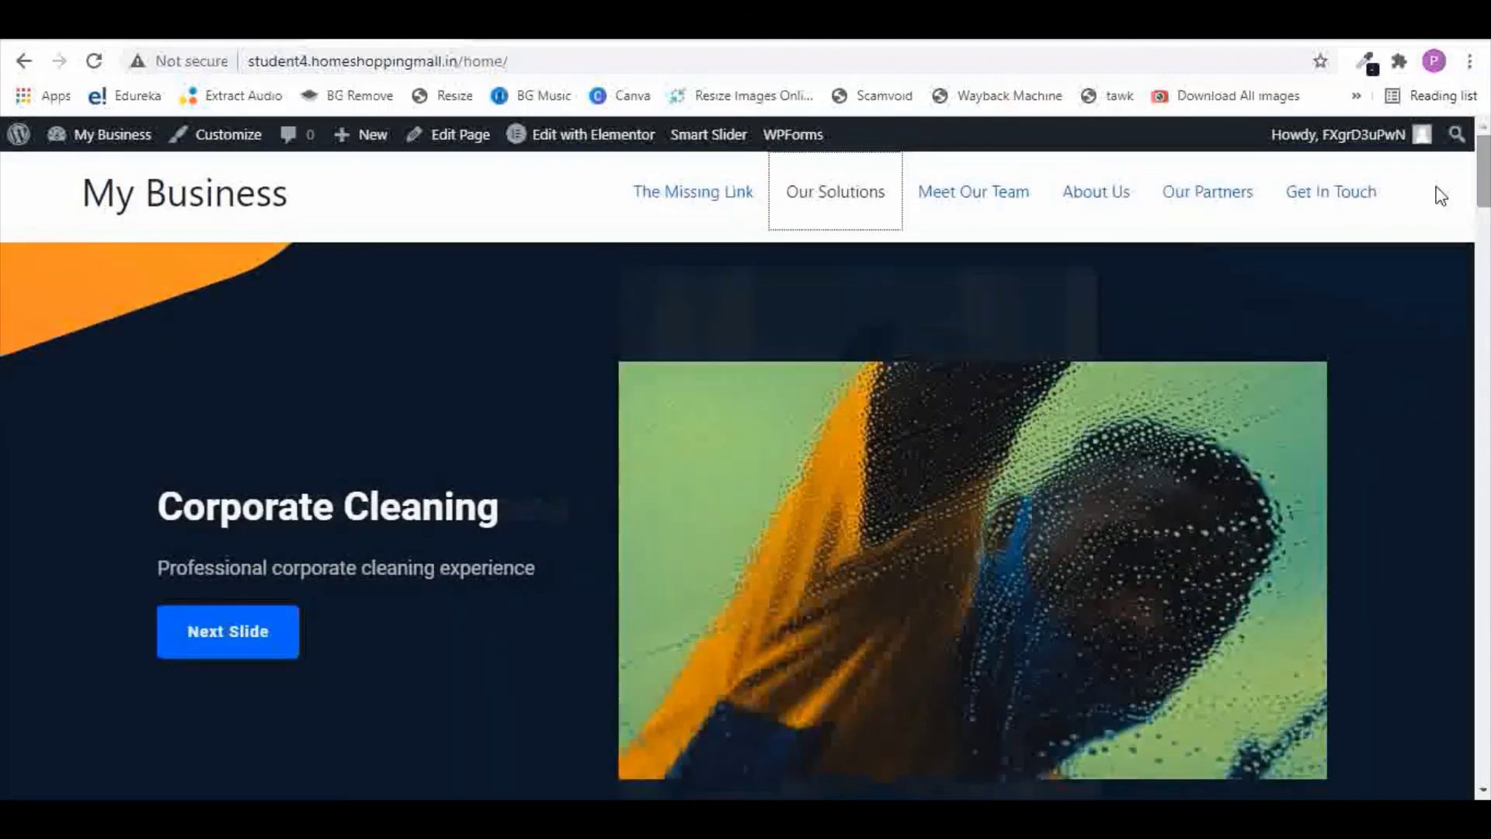
# - Test the header links "Meet Our Team", "About Us", "Our Partners" and "Get In Touch", returning to the page's start after each
pyautogui.click(989, 198)
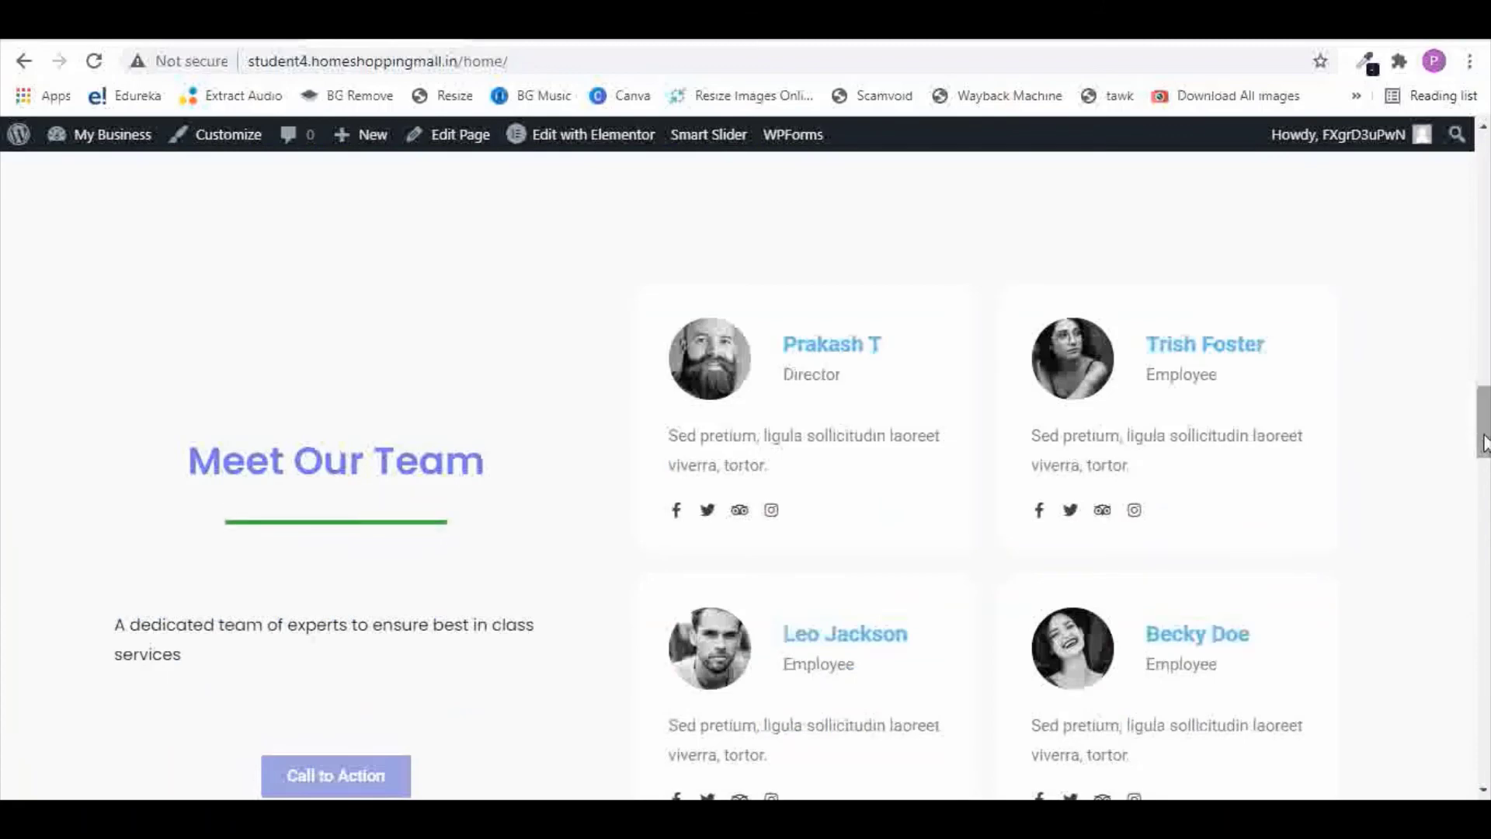
pyautogui.moveTo(1481, 416); pyautogui.dragTo(1481, 310)
pyautogui.scroll(15, 1481, 311)
pyautogui.click(1119, 200)
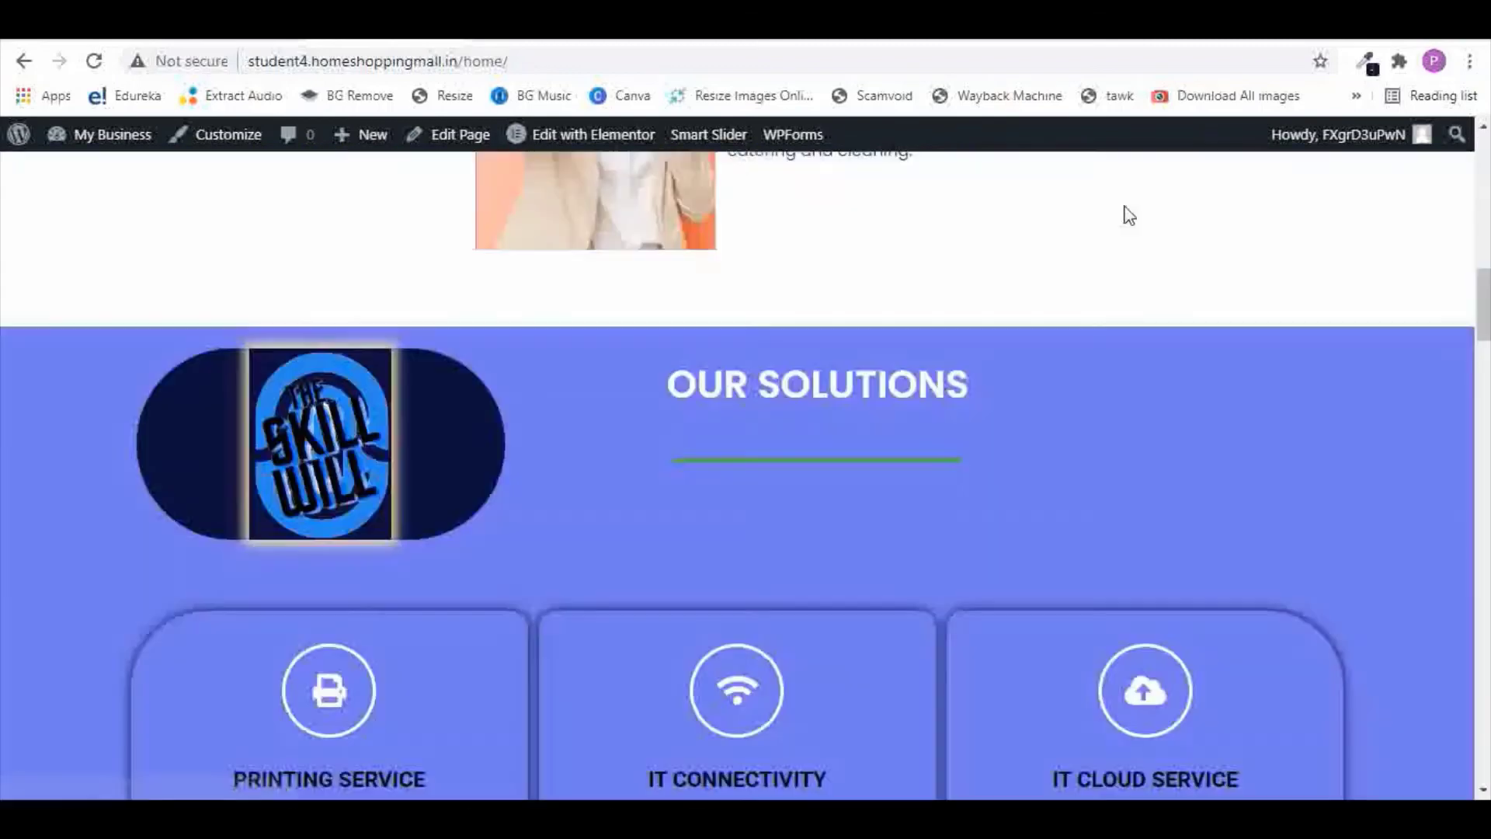
pyautogui.moveTo(1481, 506); pyautogui.dragTo(1437, 165)
pyautogui.click(1196, 196)
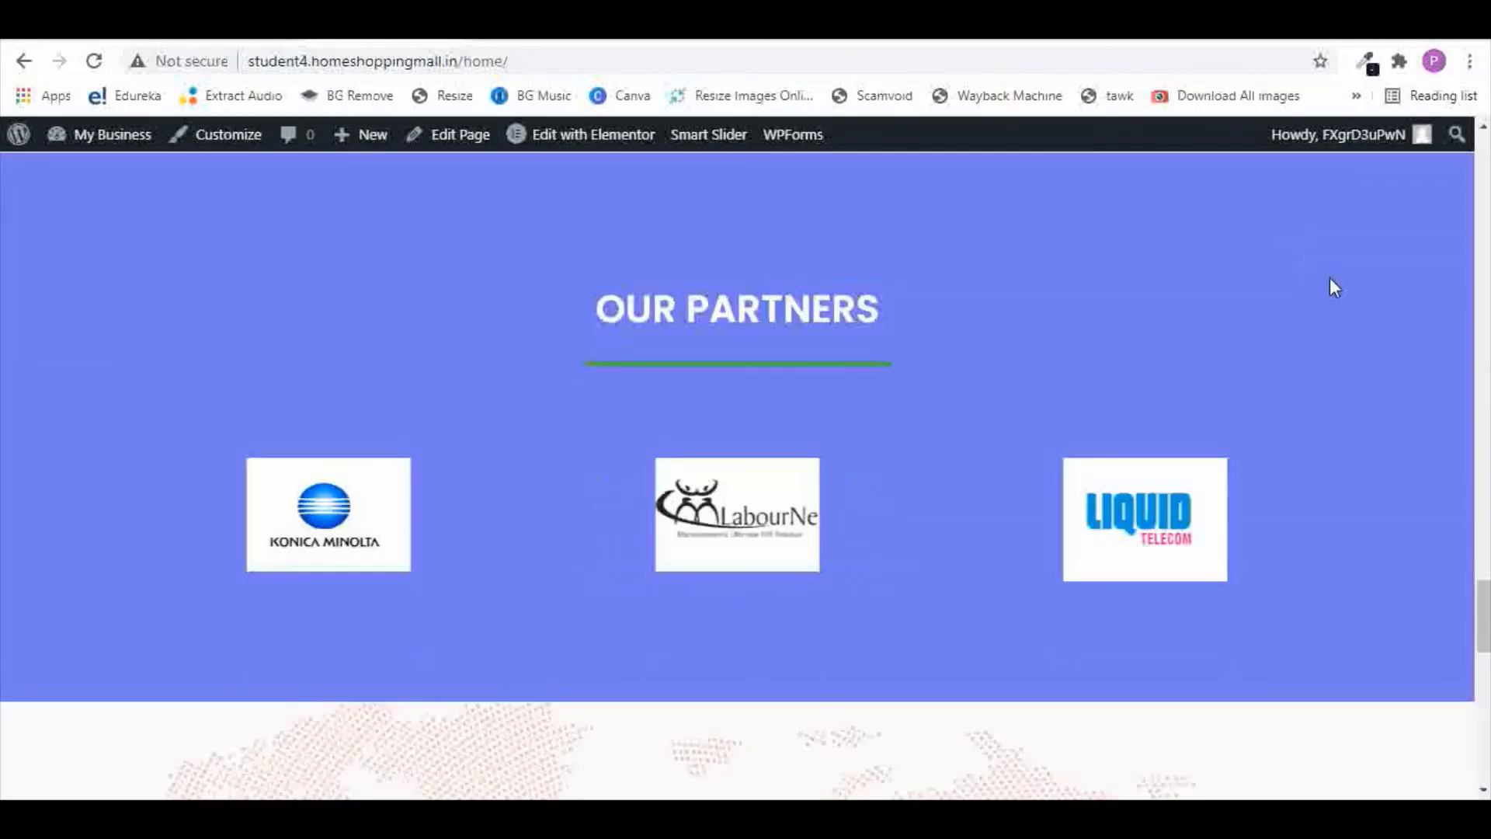
pyautogui.moveTo(1485, 621); pyautogui.dragTo(1325, 194)
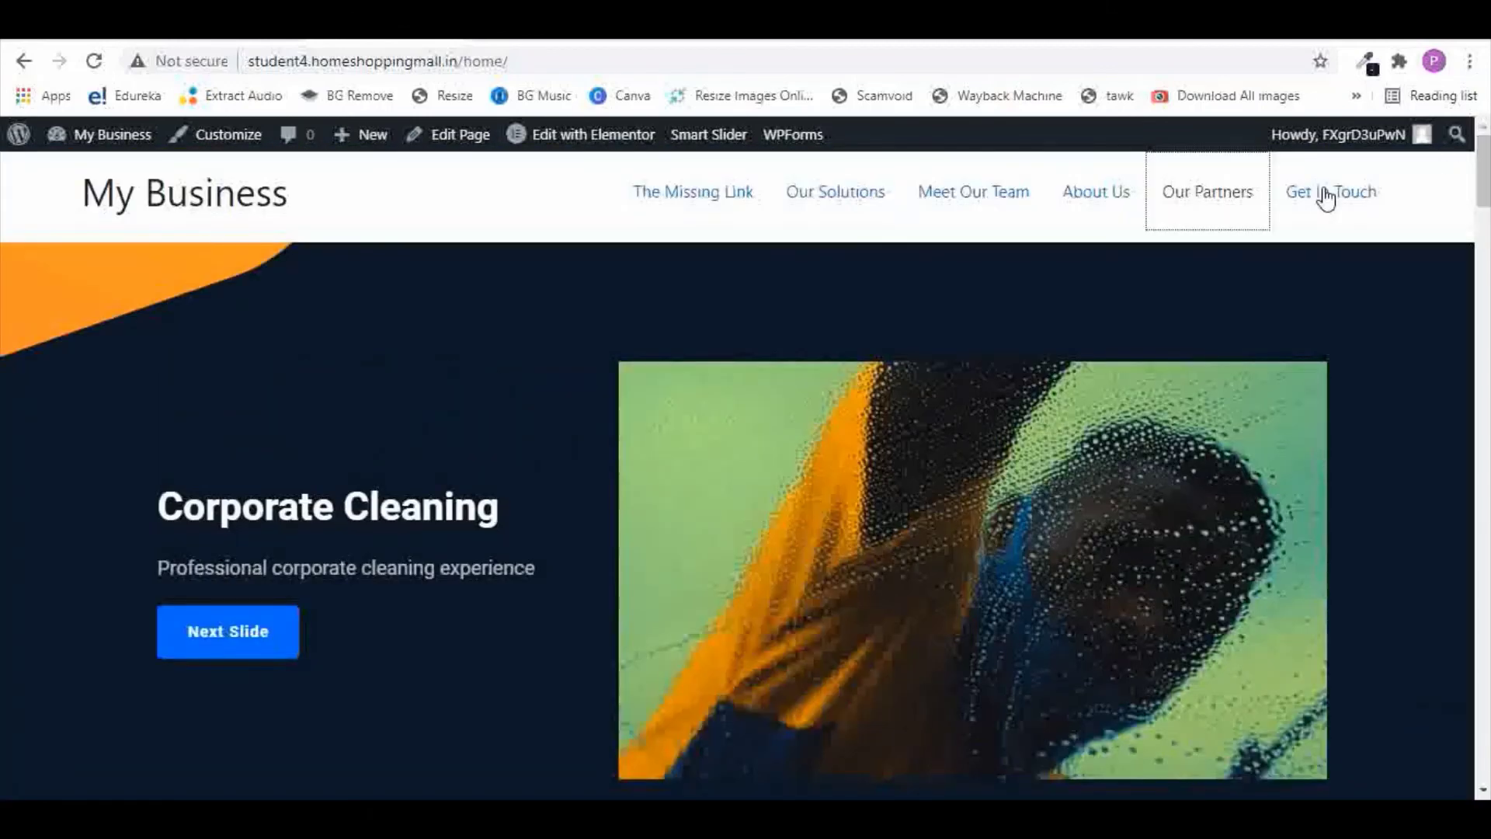
pyautogui.click(1323, 196)
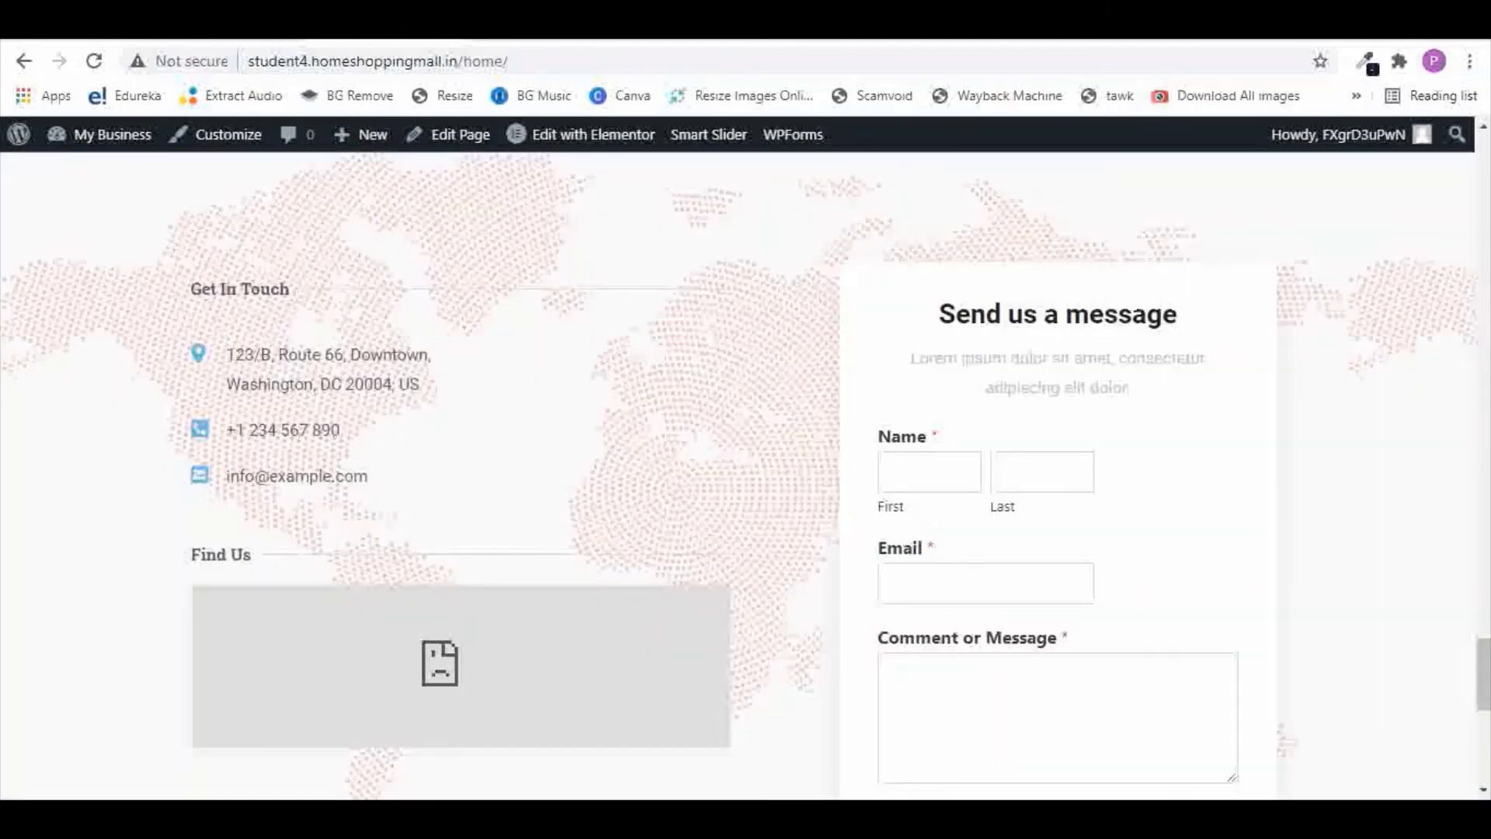
pyautogui.moveTo(1485, 675); pyautogui.dragTo(1483, 171)
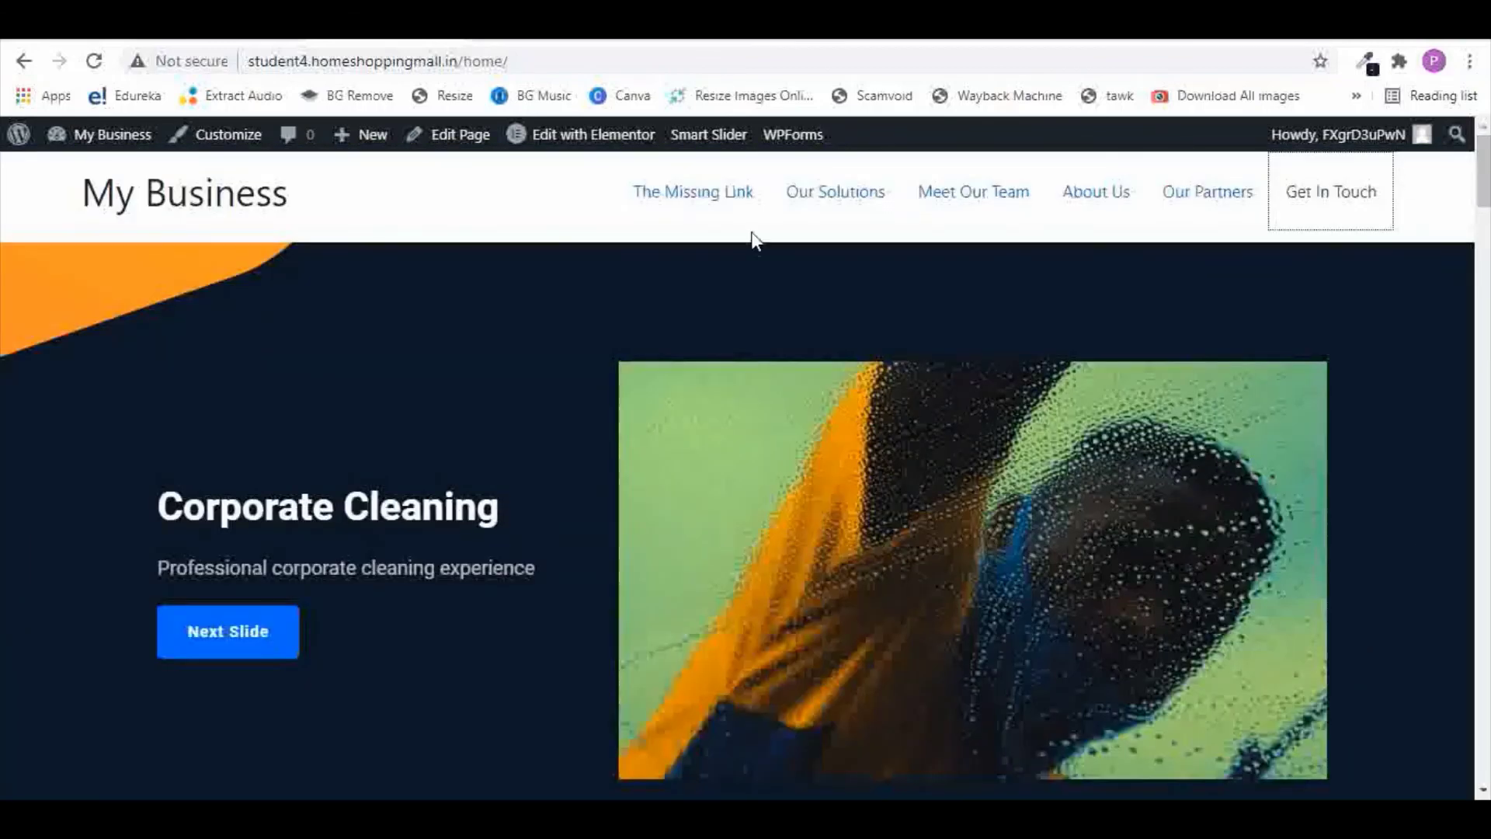